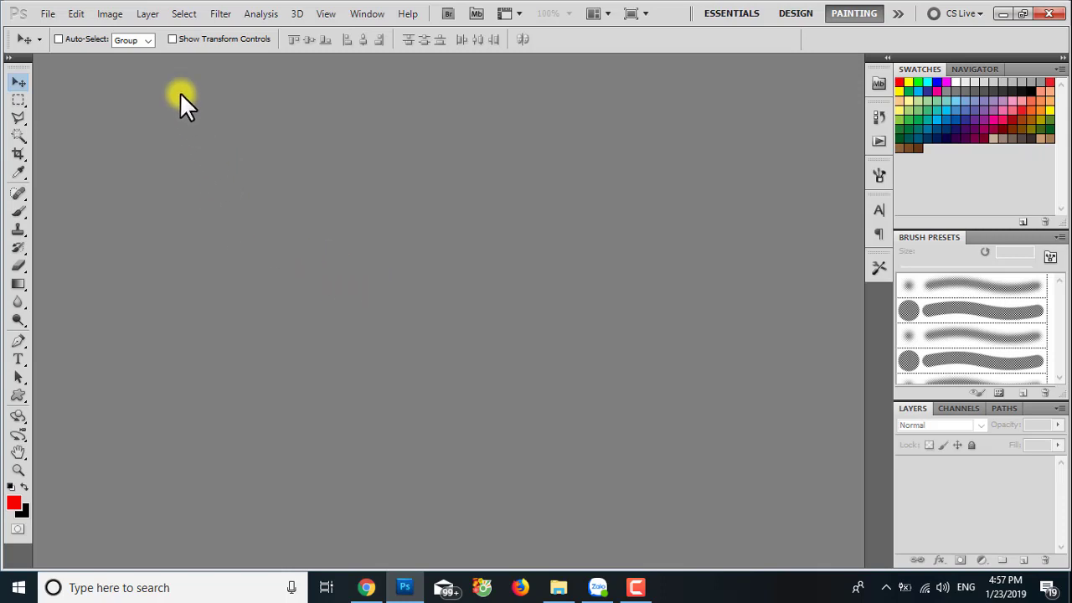
Open BANEL SHOP.psd from the LOGO folder through File > Open.
left_click(48, 14)
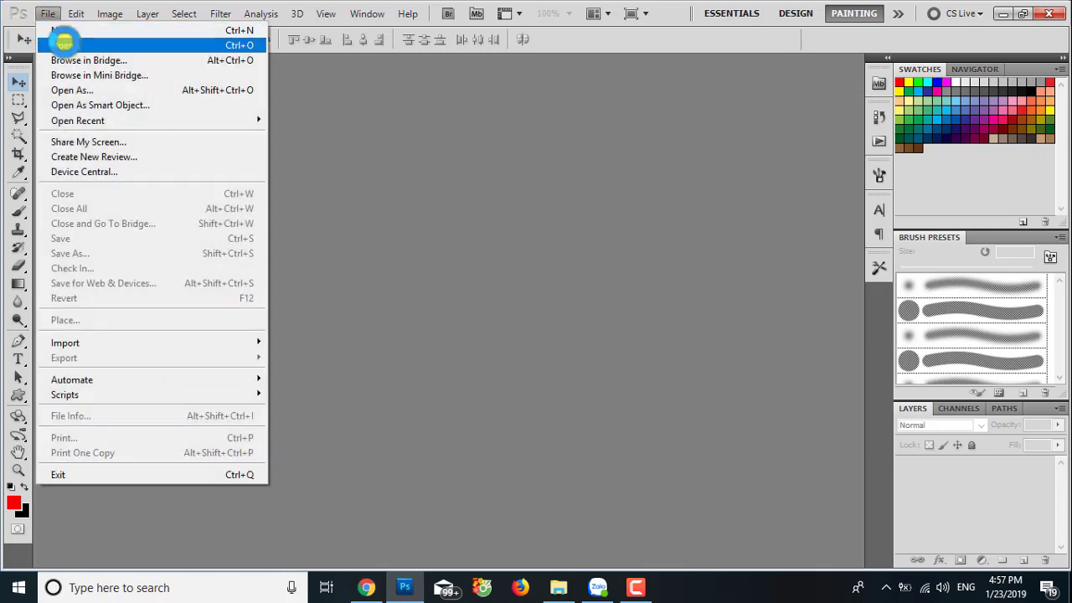
left_click(59, 43)
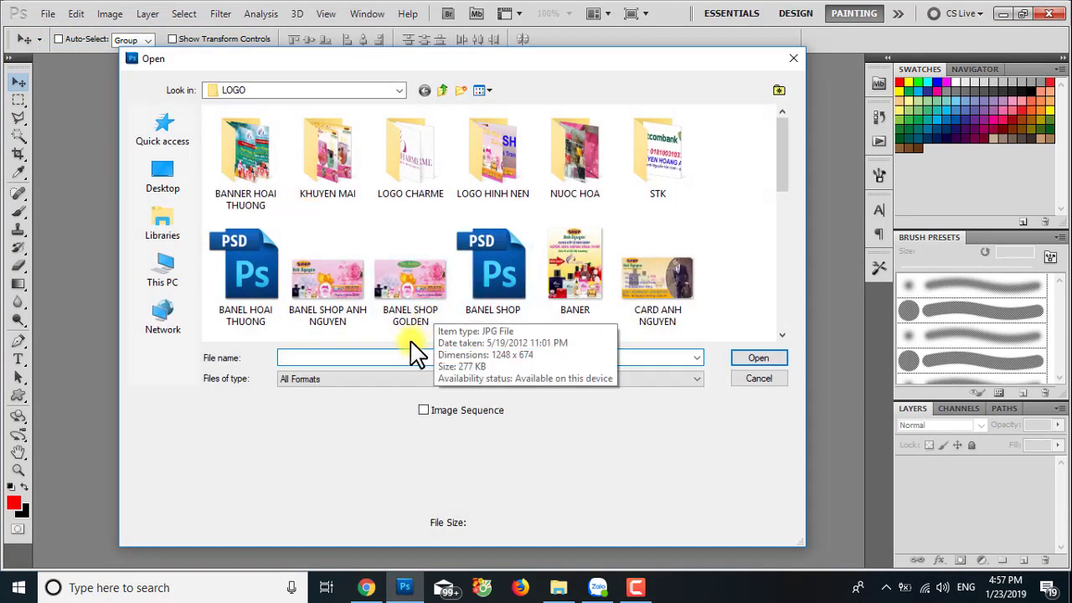
double_click(490, 283)
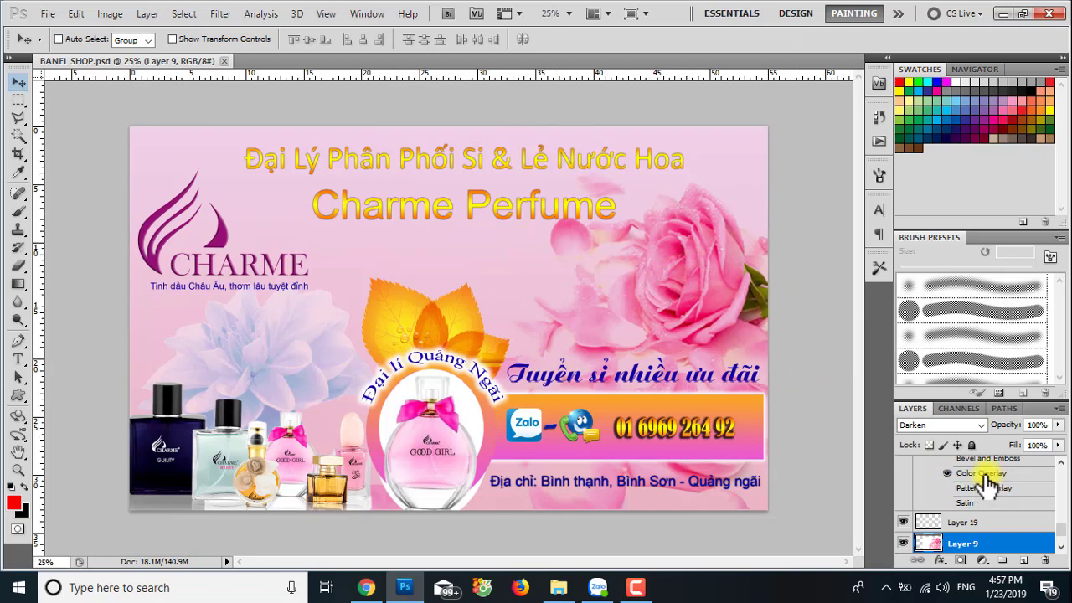
scroll(988, 519, "up", 3)
scroll(988, 520, "down", 3)
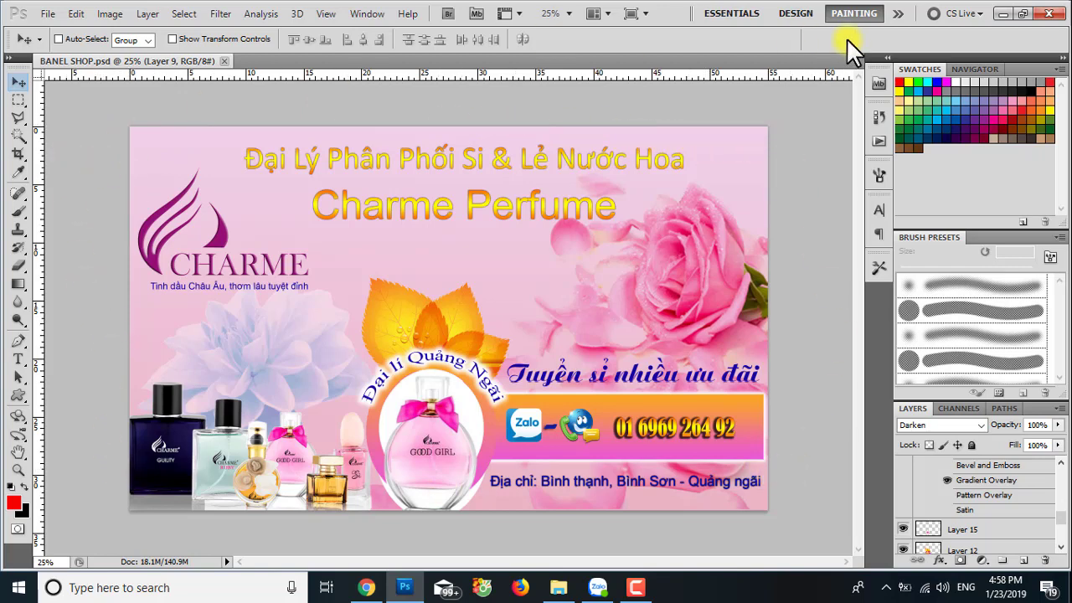
Minimize and restore Photoshop, then switch to the YouTube Photoshop installation tutorial in Chrome.
left_click(1001, 13)
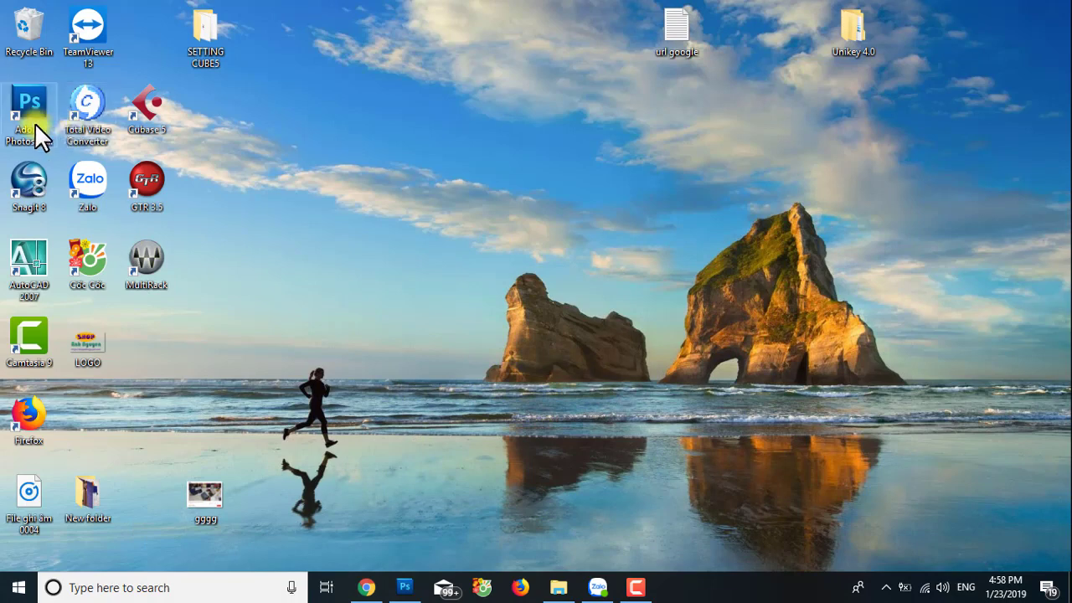
left_click(634, 590)
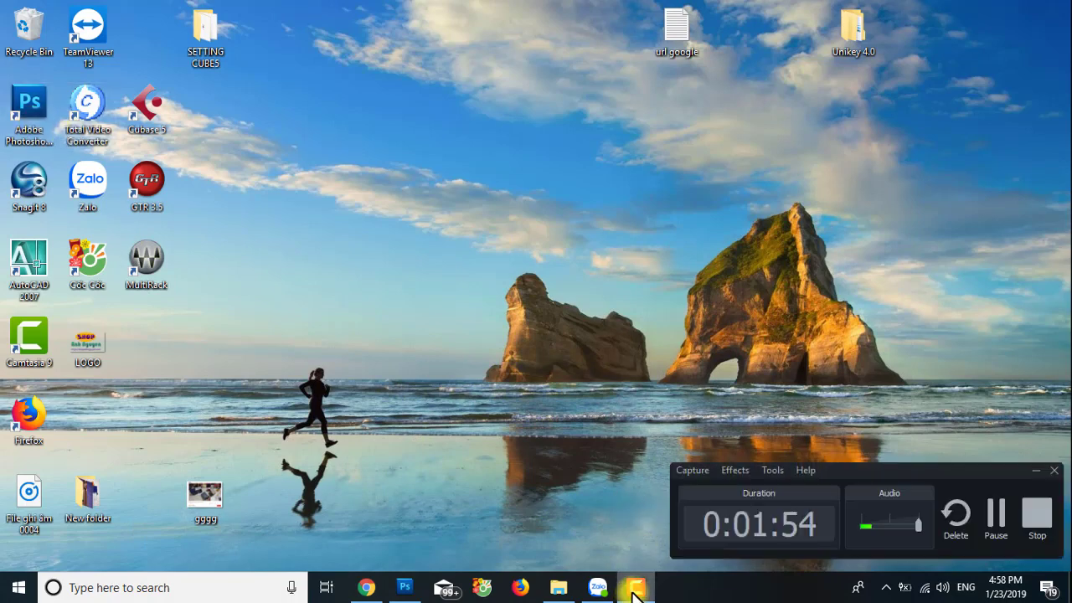
left_click(633, 590)
left_click(405, 586)
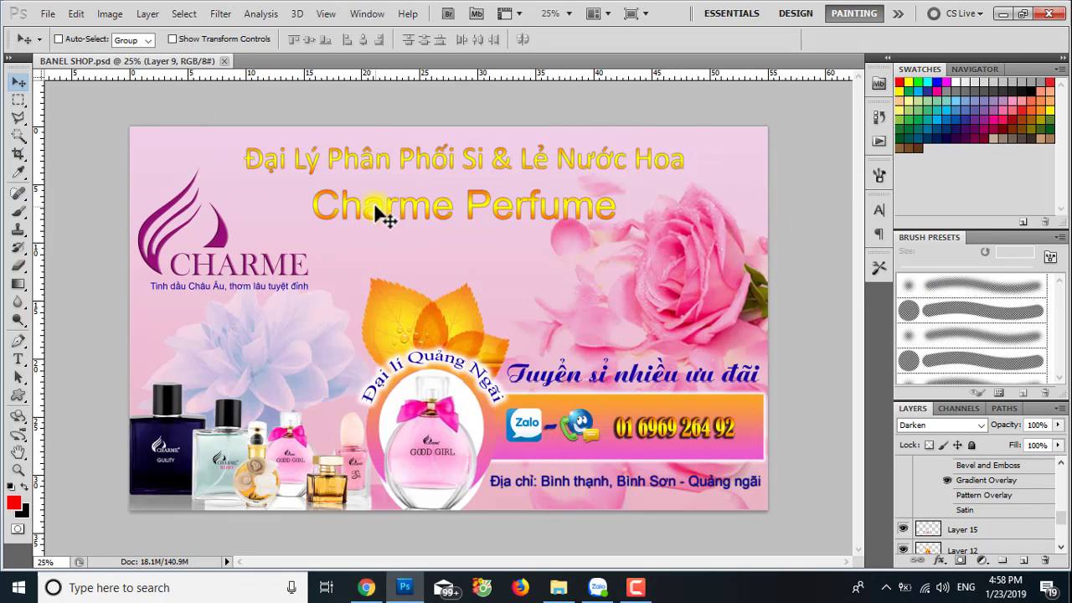
left_click(367, 587)
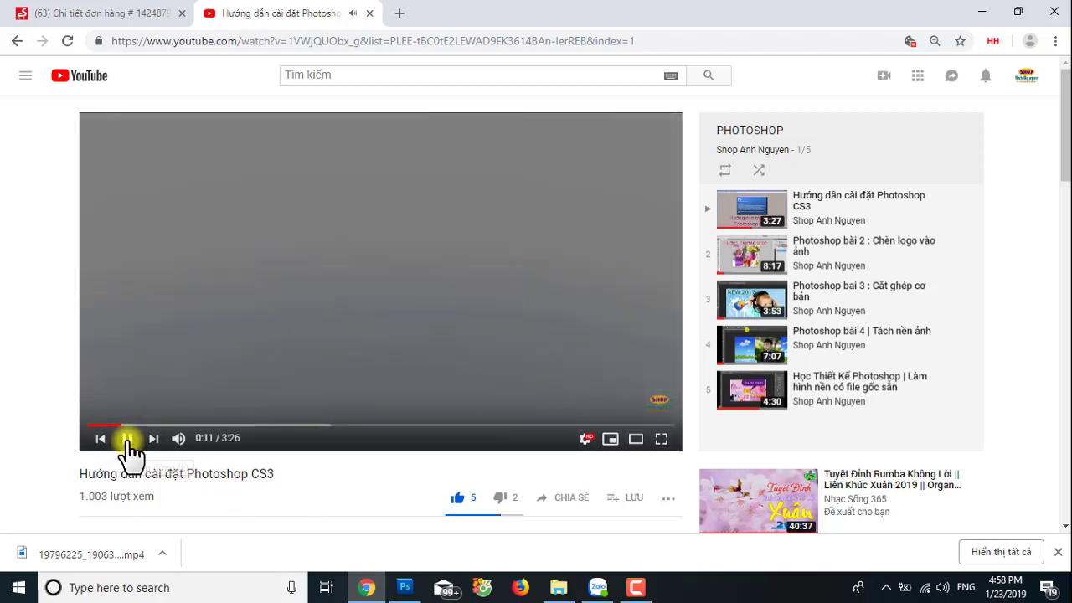
Pause the YouTube tutorial, seek it to 1:02, and minimize Chrome.
left_click(127, 441)
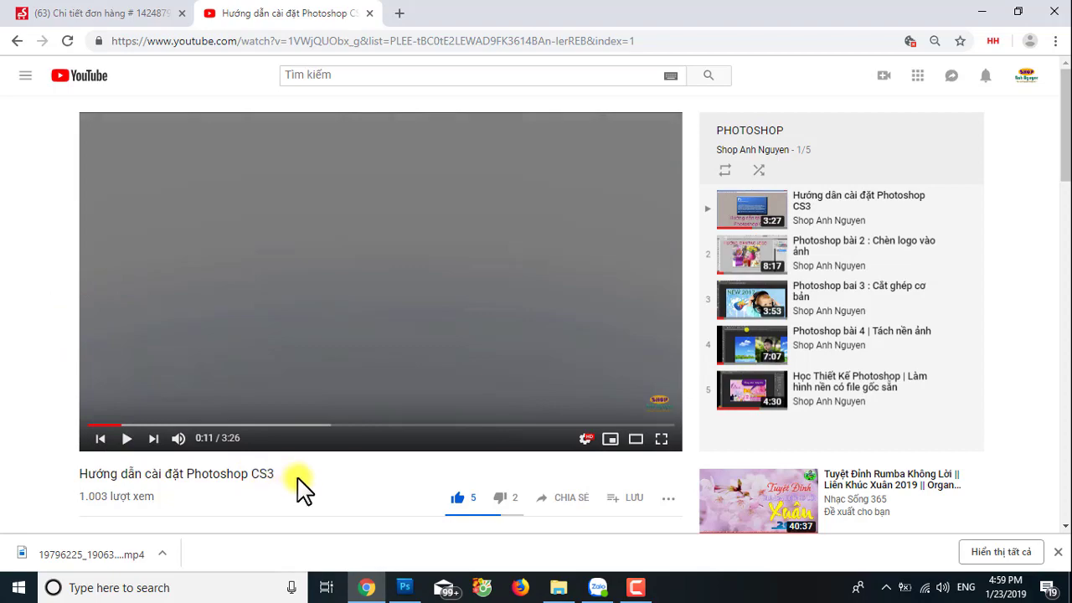
left_click(405, 588)
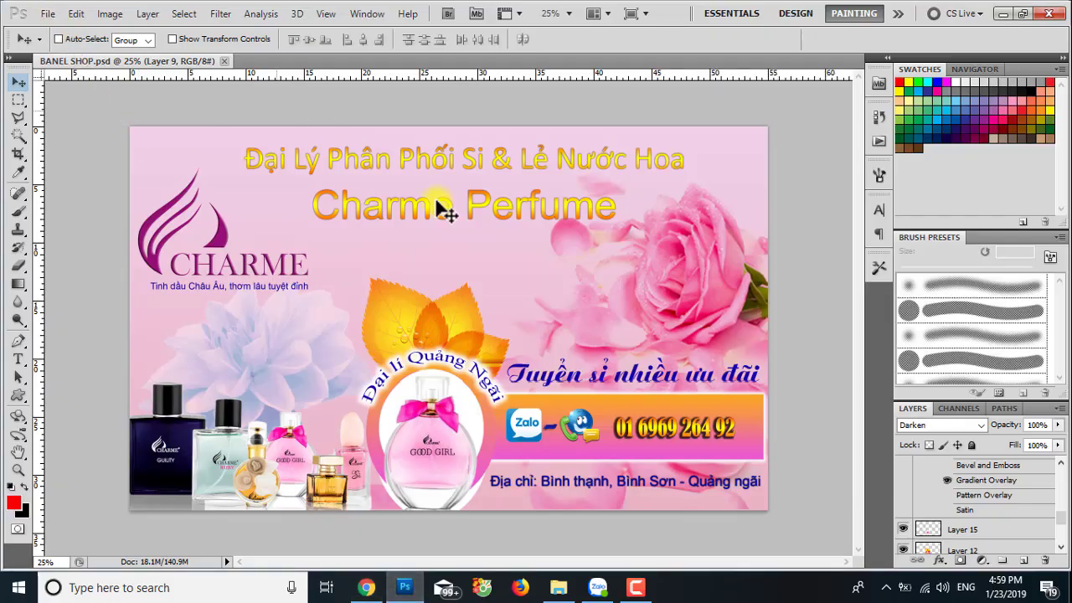
left_click(400, 592)
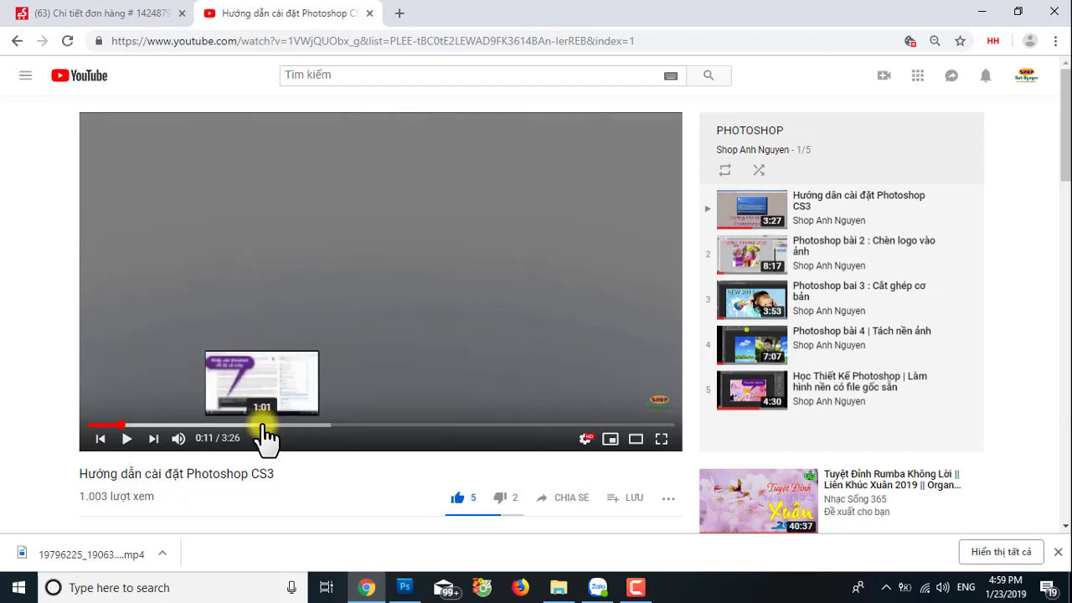
left_click(203, 426)
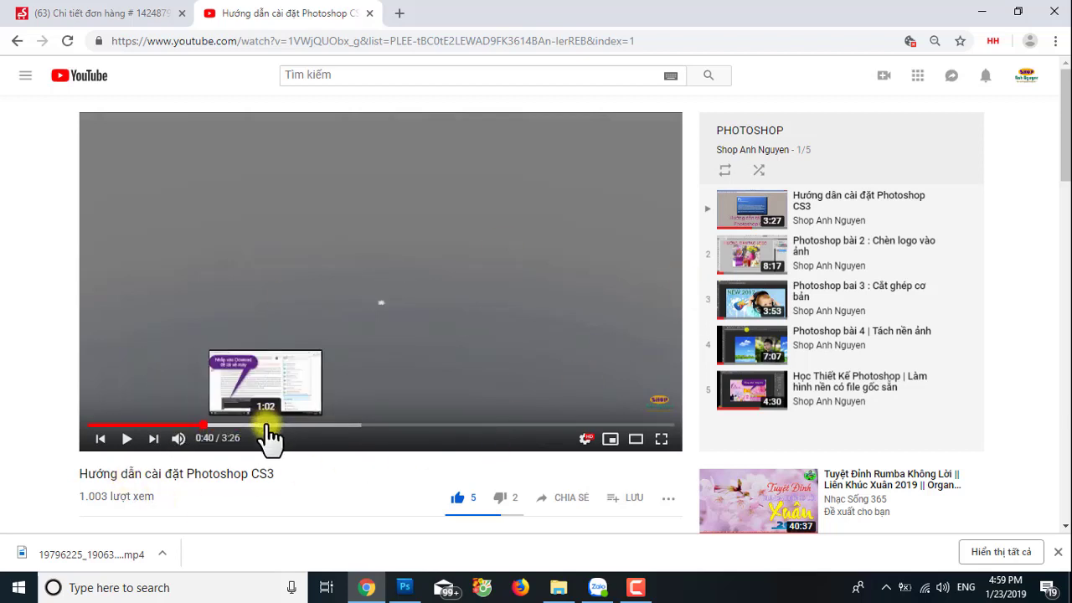
left_click(267, 425)
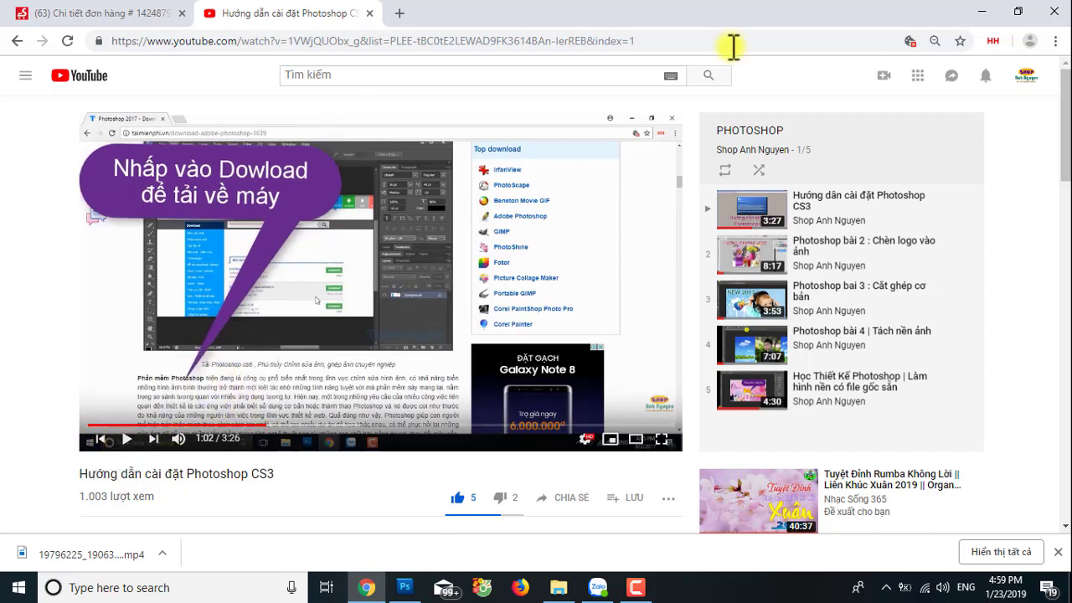
left_click(981, 12)
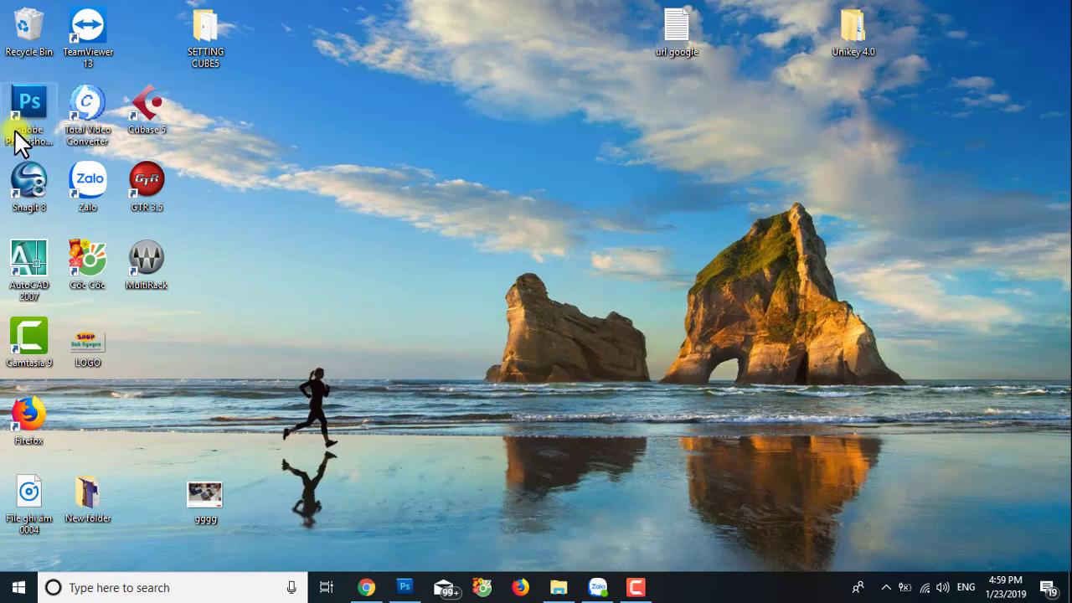
Close the BANEL SHOP.psd document in Photoshop.
left_click(401, 583)
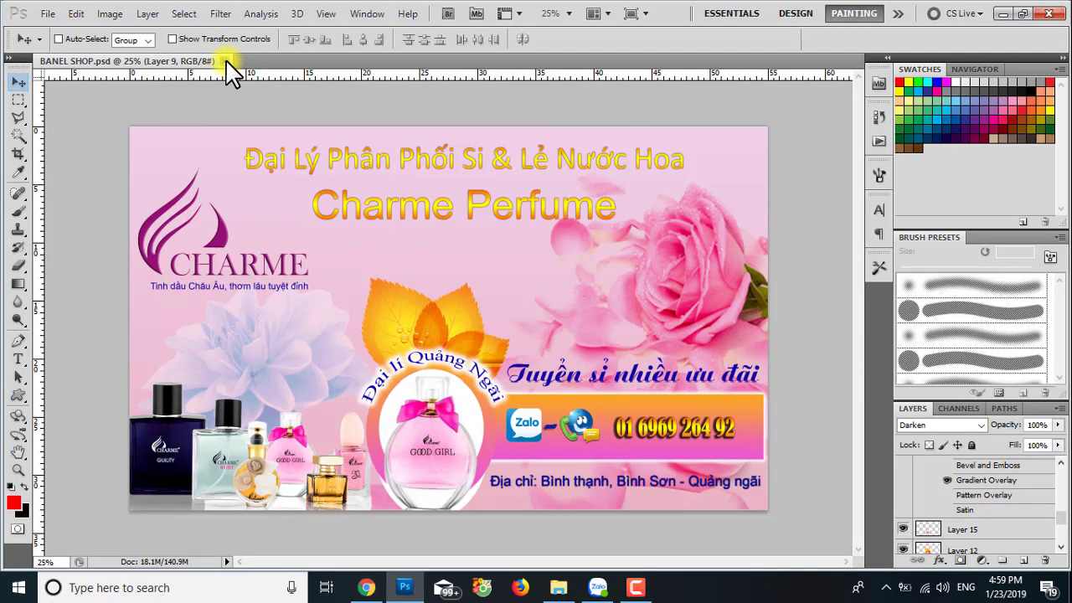
left_click(224, 61)
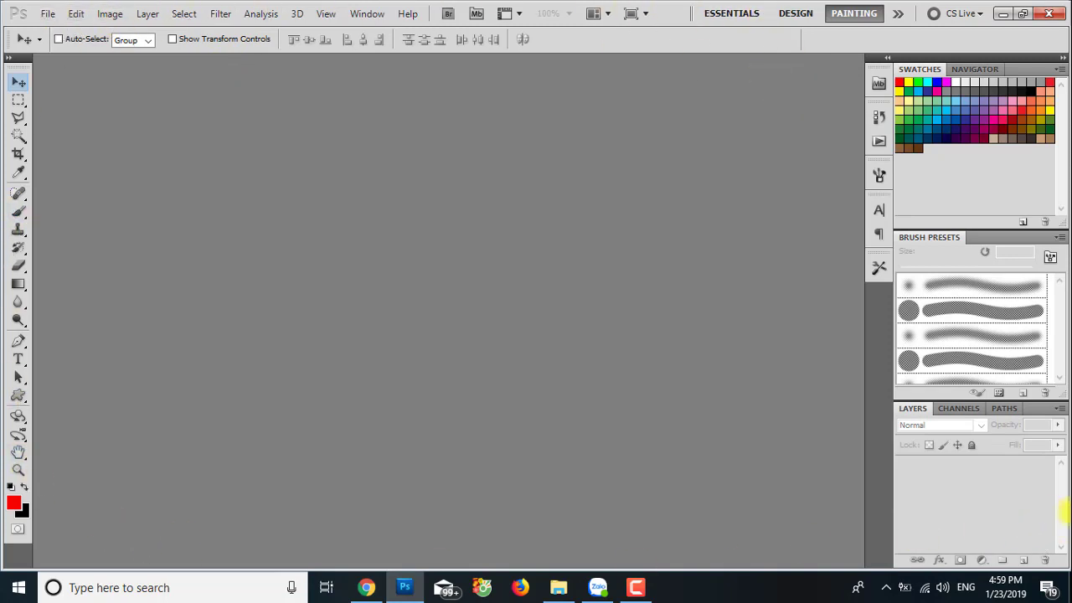
left_click(636, 13)
Look over the OneDrive folder in File Explorer, then return to the empty Photoshop workspace.
left_click(1004, 12)
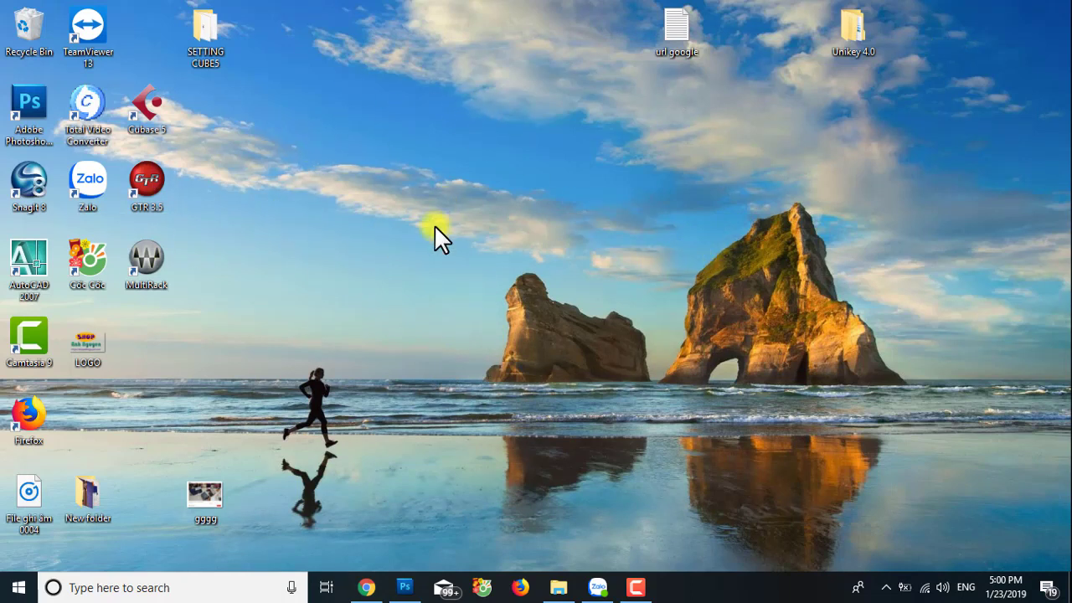
left_click(559, 586)
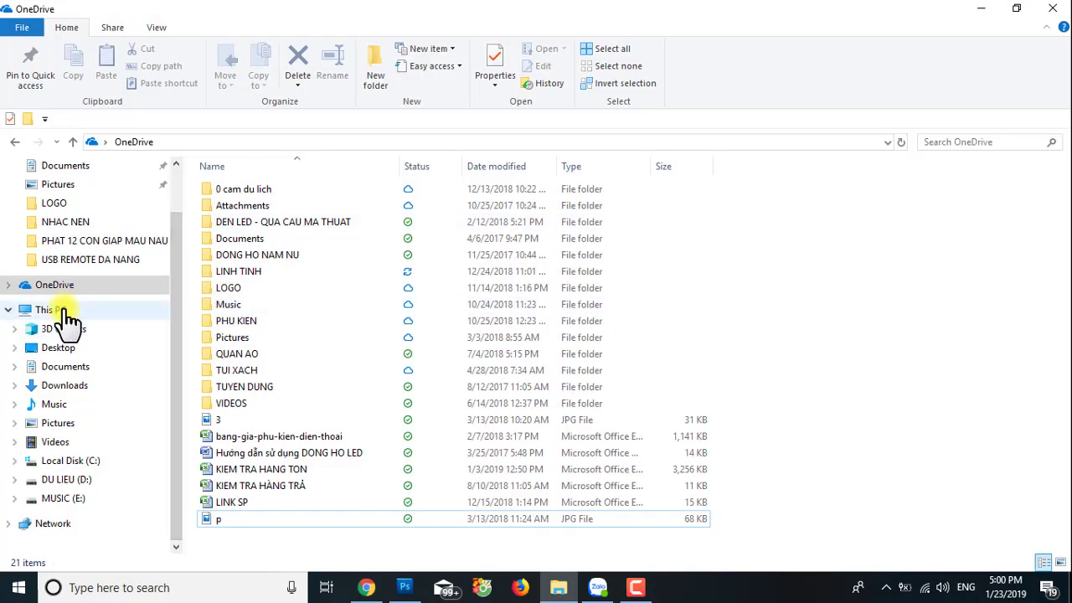
mouse_move(63, 479)
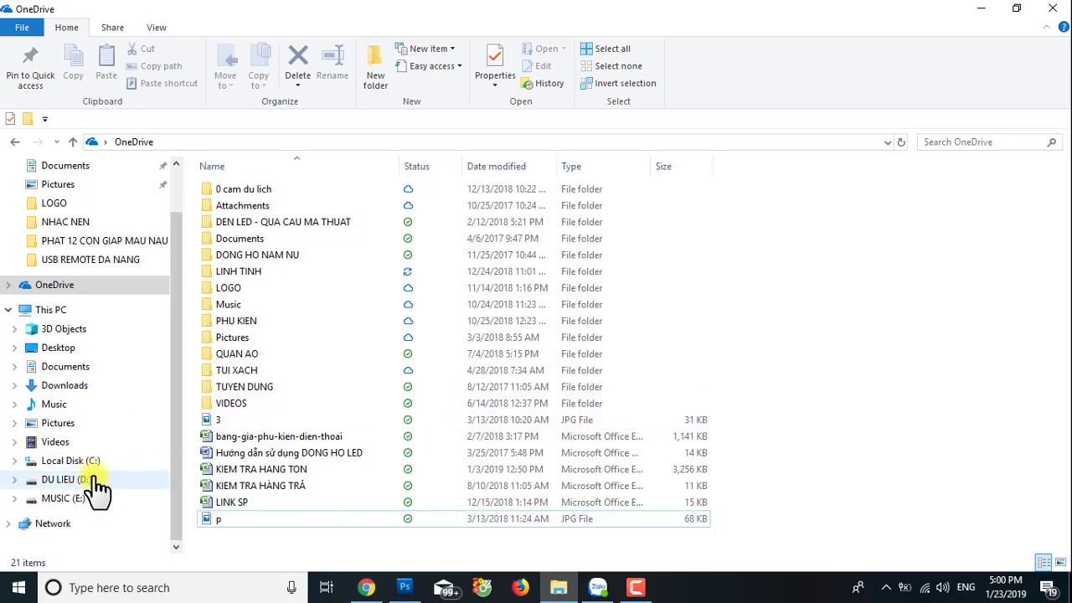
left_click(980, 8)
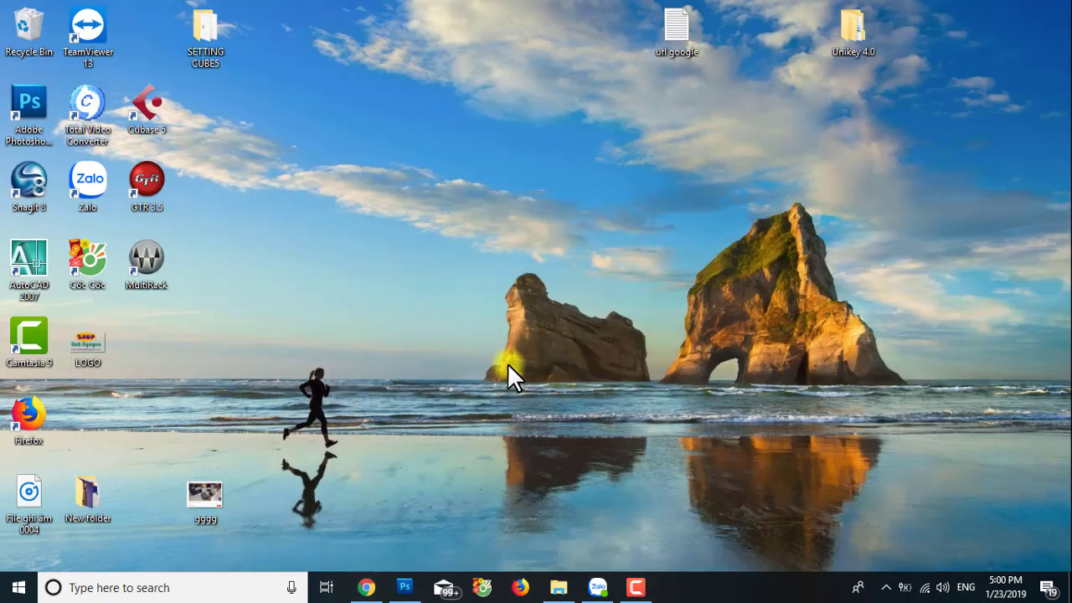
left_click(404, 587)
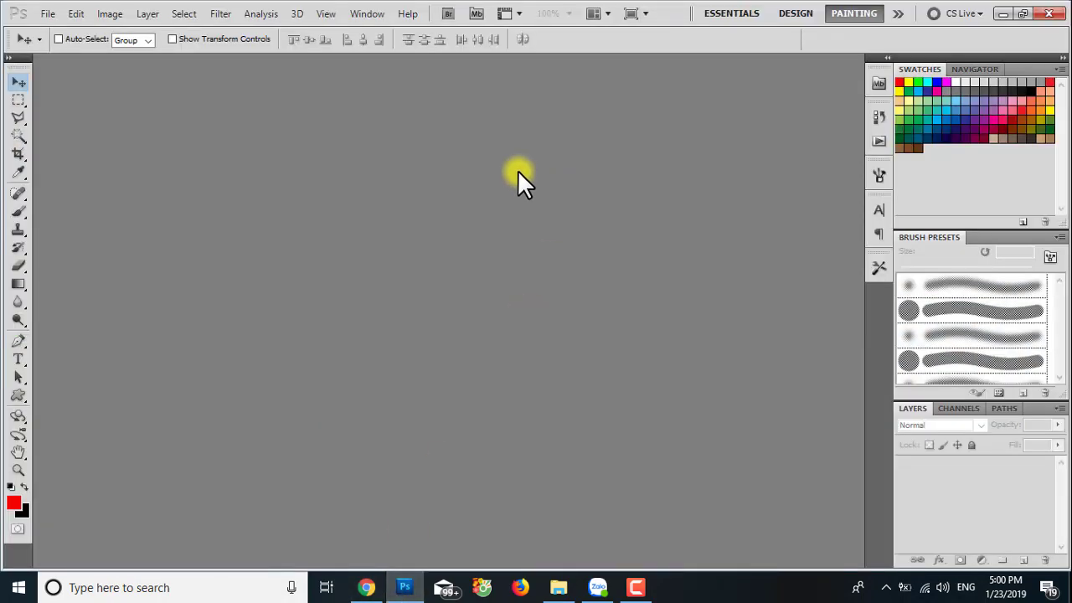
Reopen BANEL SHOP.psd from the LOGO folder.
left_click(47, 14)
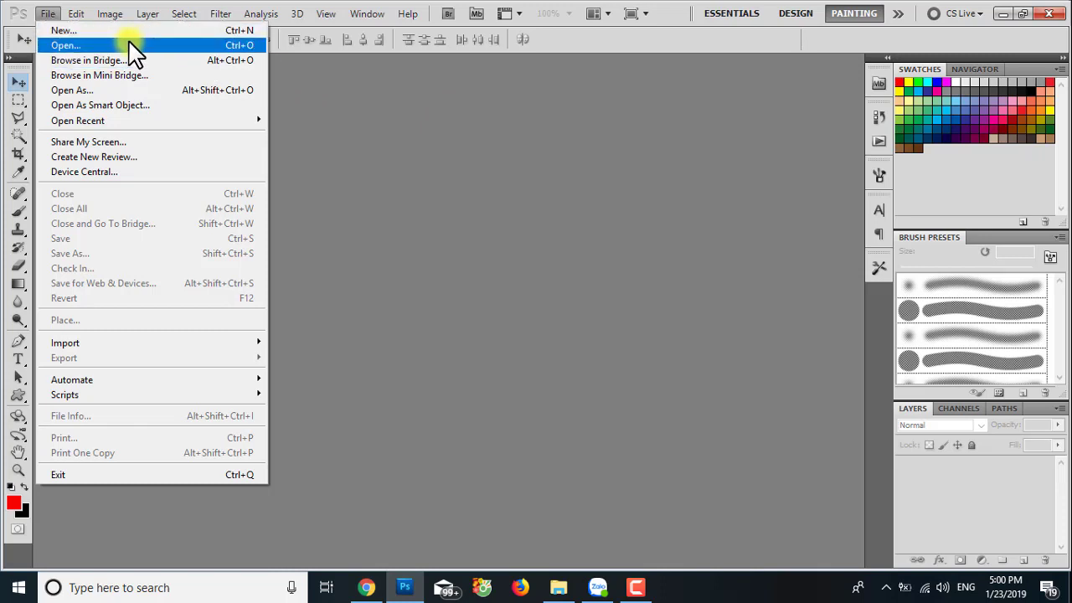
left_click(85, 47)
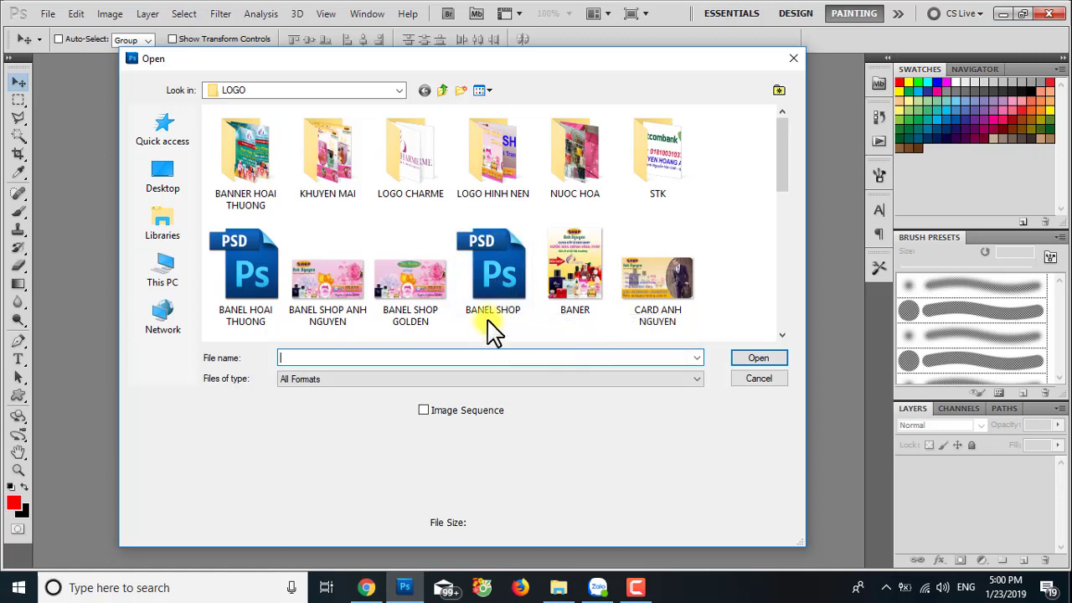
left_click(503, 269)
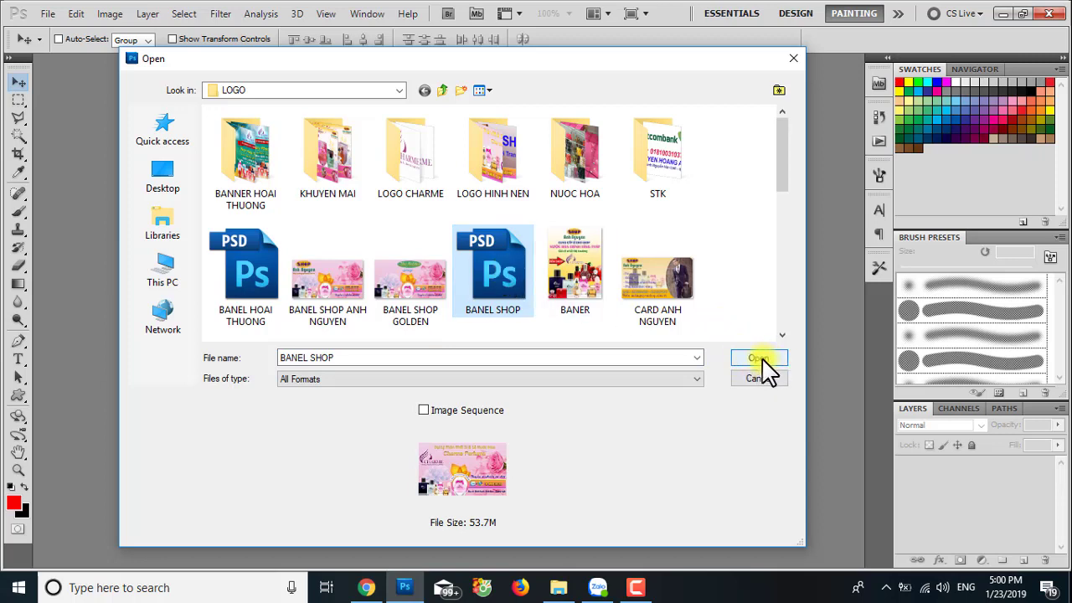
mouse_move(493, 268)
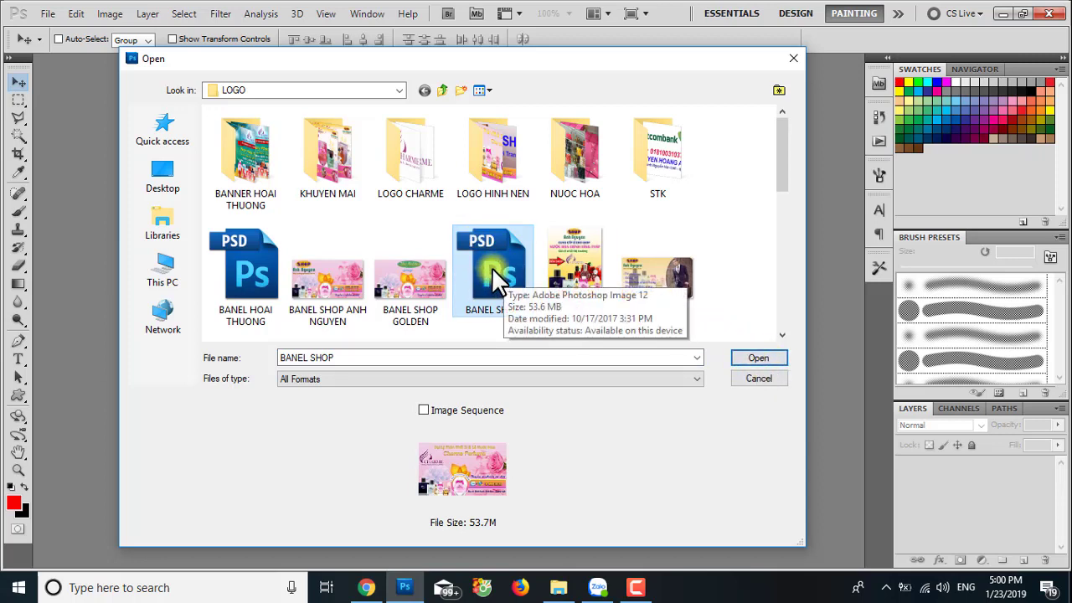
left_click(758, 360)
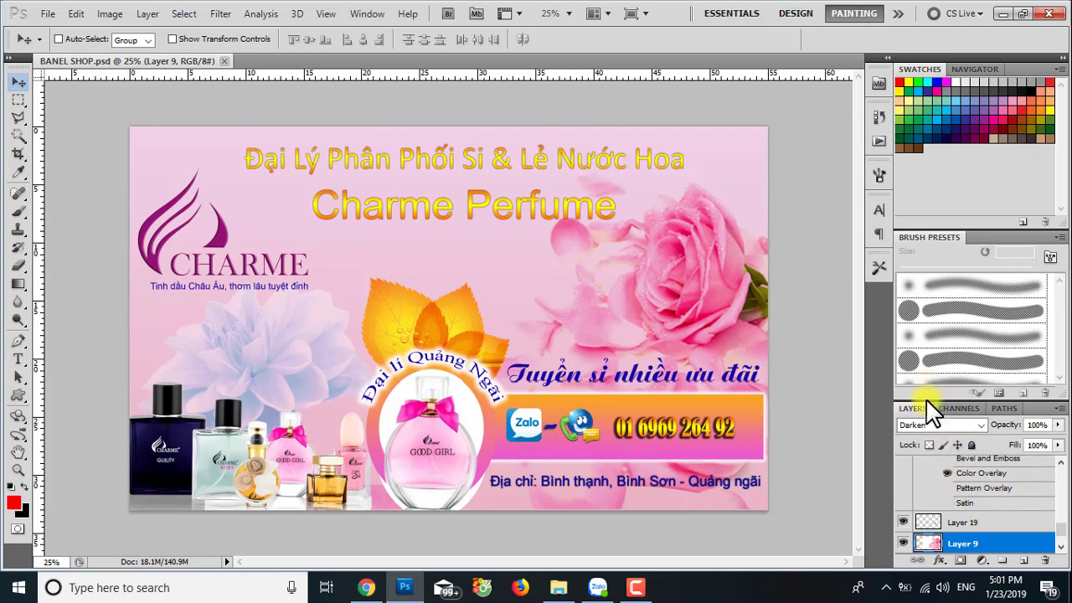
left_click_drag(926, 399, 920, 308)
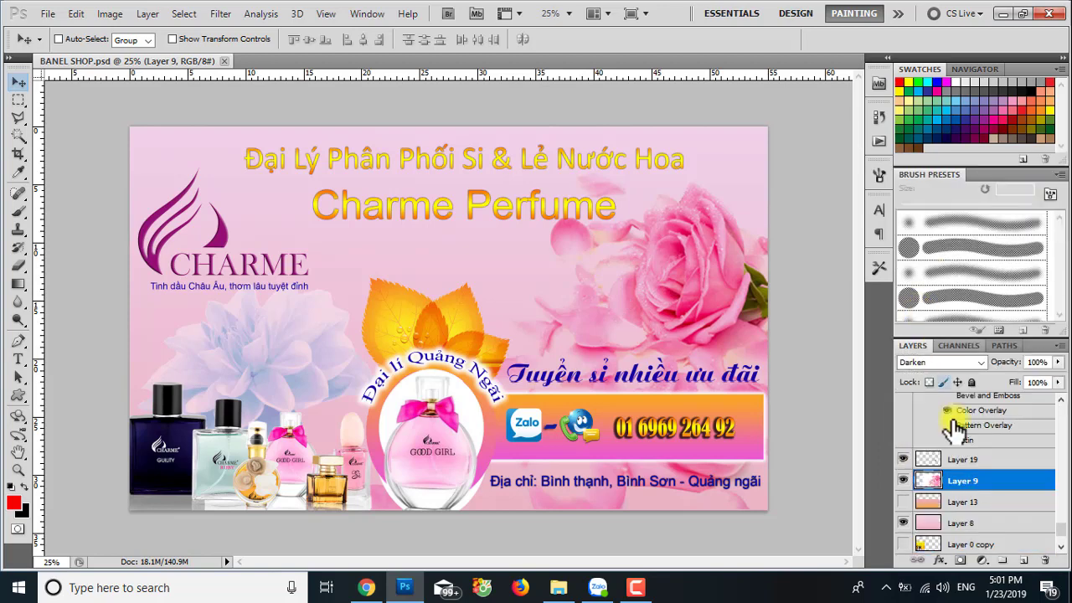
scroll(958, 495, "down", 3)
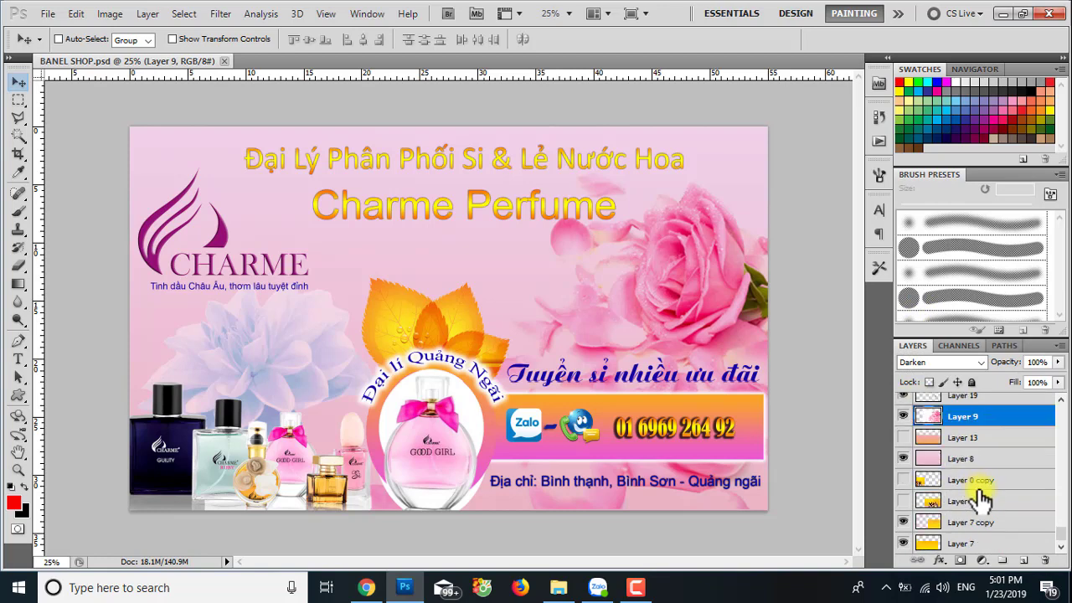
scroll(1005, 502, "up", 2)
scroll(1013, 505, "down", 2)
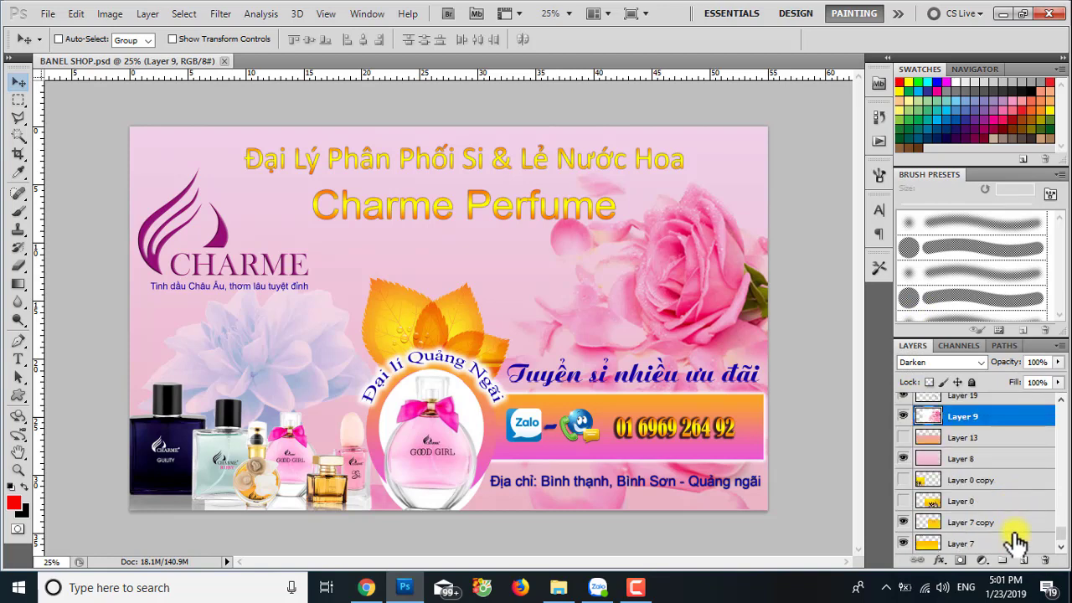
scroll(1009, 519, "down", 2)
scroll(1005, 494, "down", 1)
scroll(1008, 464, "down", 2)
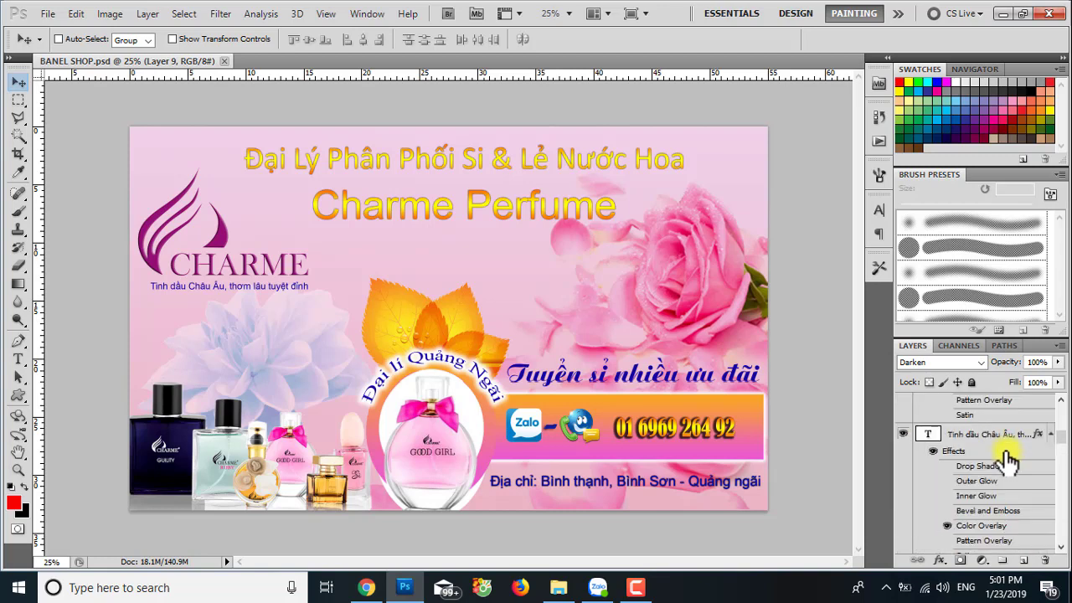
scroll(1008, 452, "down", 2)
scroll(1005, 448, "down", 1)
scroll(1000, 447, "down", 1)
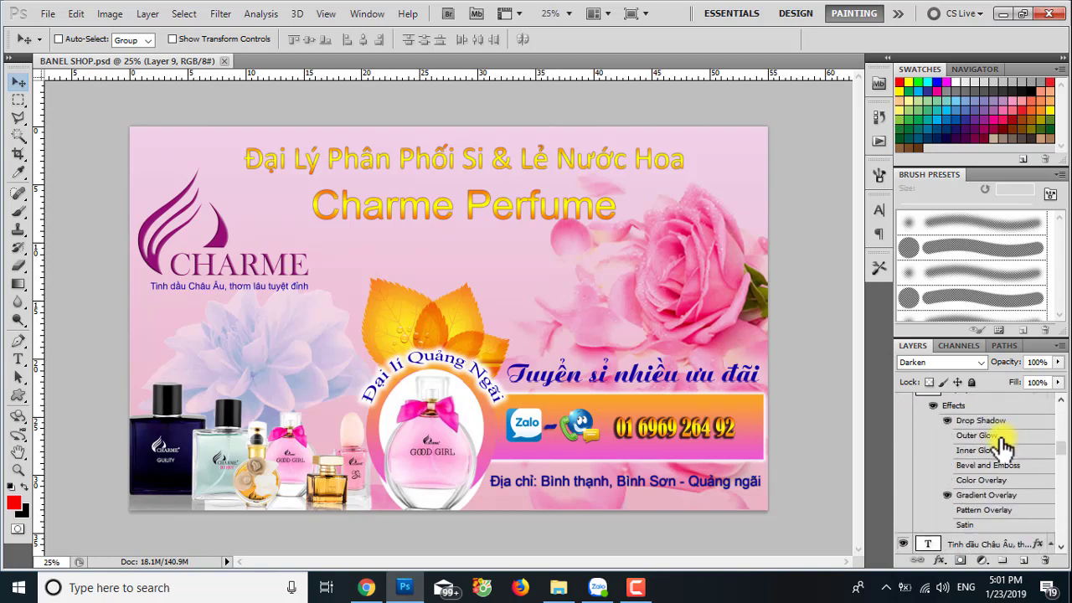
scroll(1000, 445, "down", 2)
scroll(998, 452, "down", 2)
scroll(1002, 454, "down", 1)
scroll(1002, 455, "down", 2)
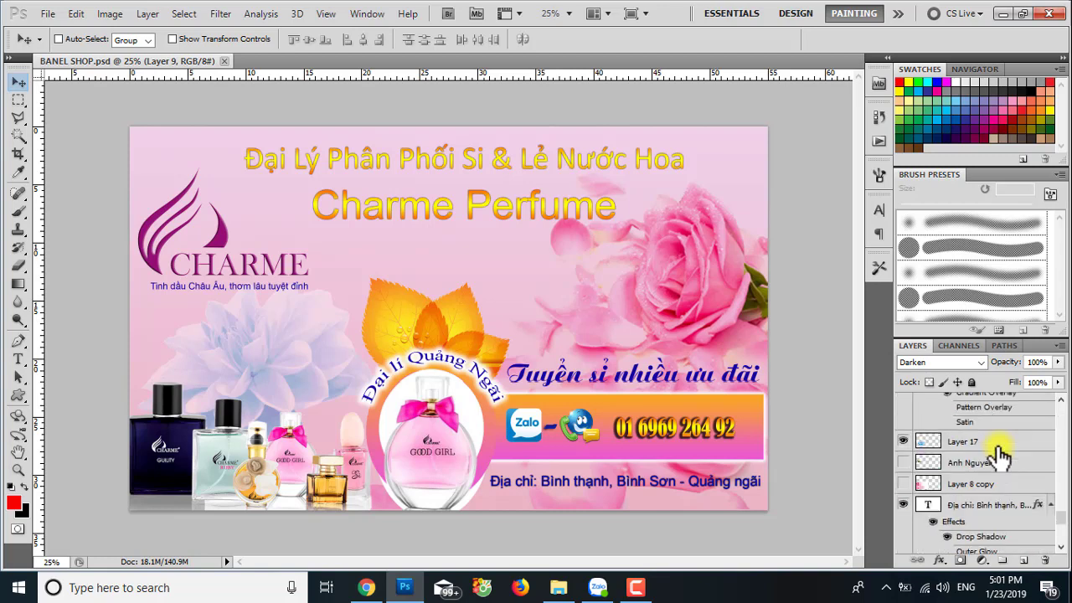
scroll(1001, 456, "down", 2)
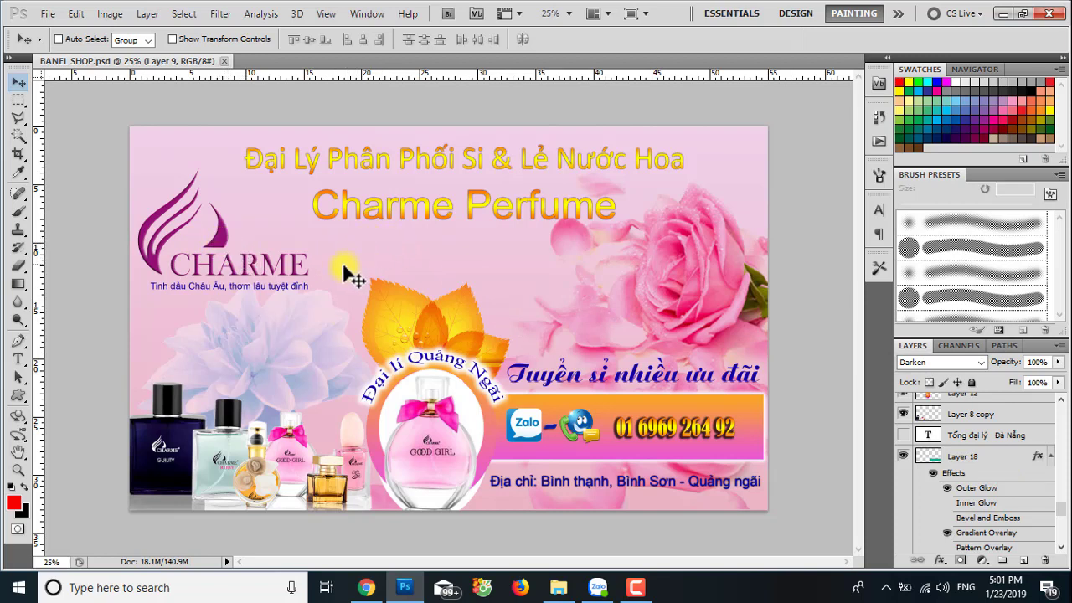
Select Layer 23 under the logo, then Layer 15 holding the centre Good Girl bottle.
right_click(224, 243)
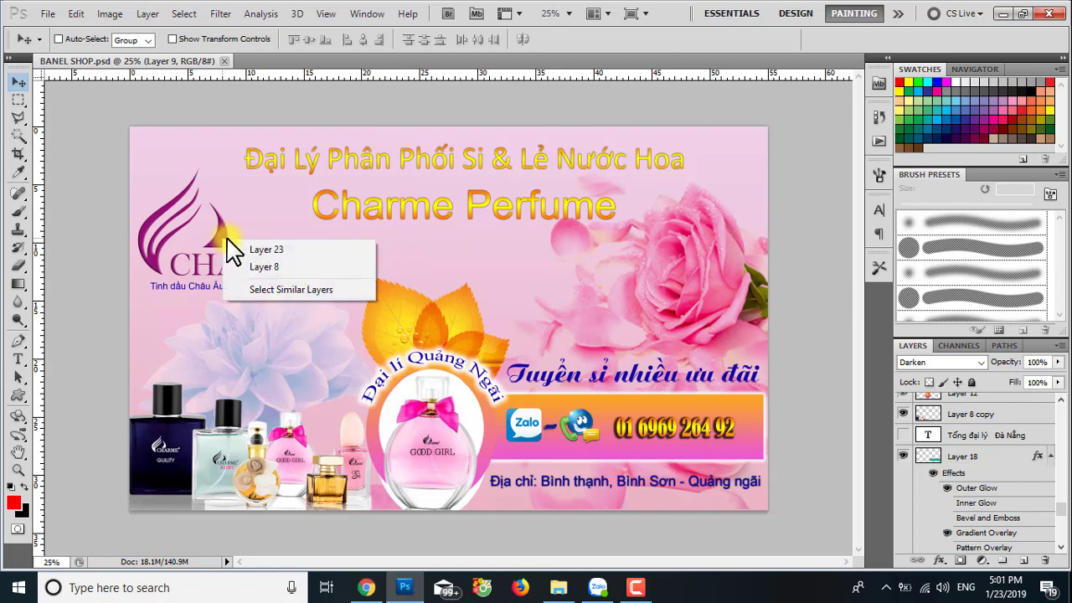
left_click(274, 250)
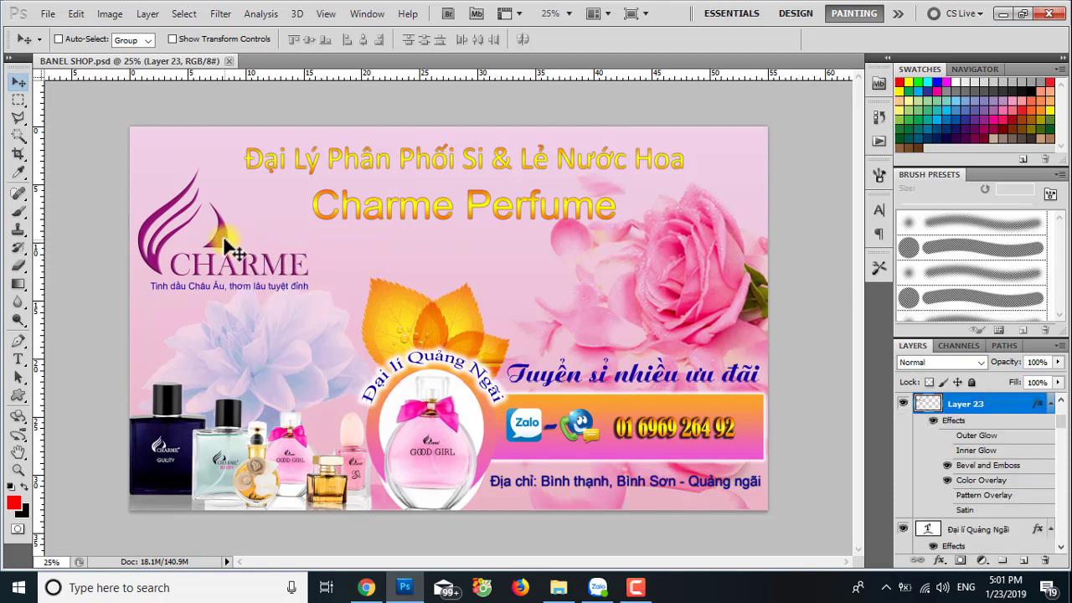
left_click_drag(224, 239, 234, 243)
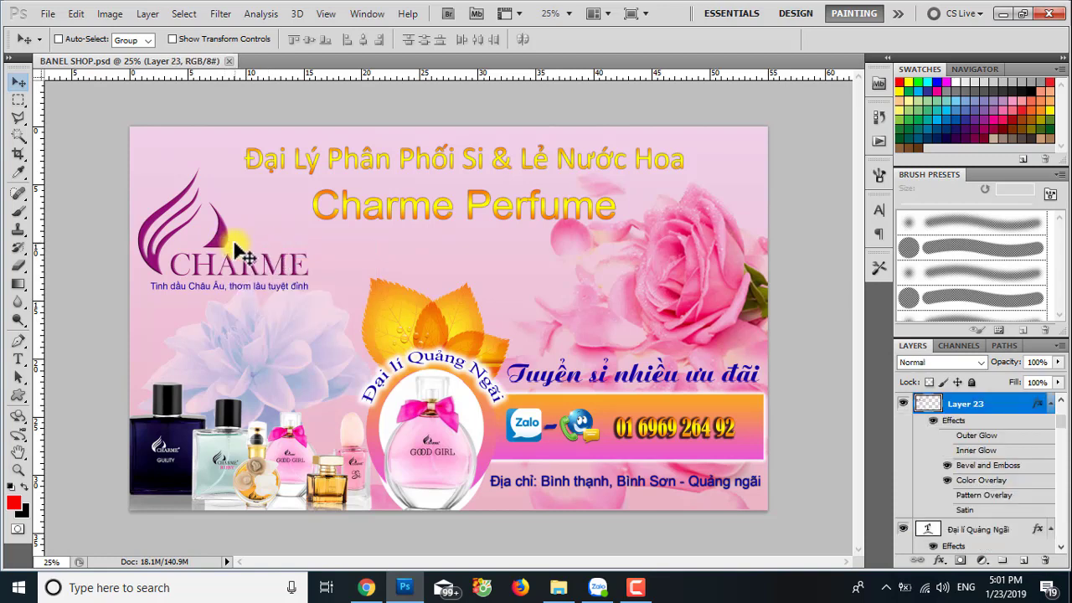
left_click(1013, 410)
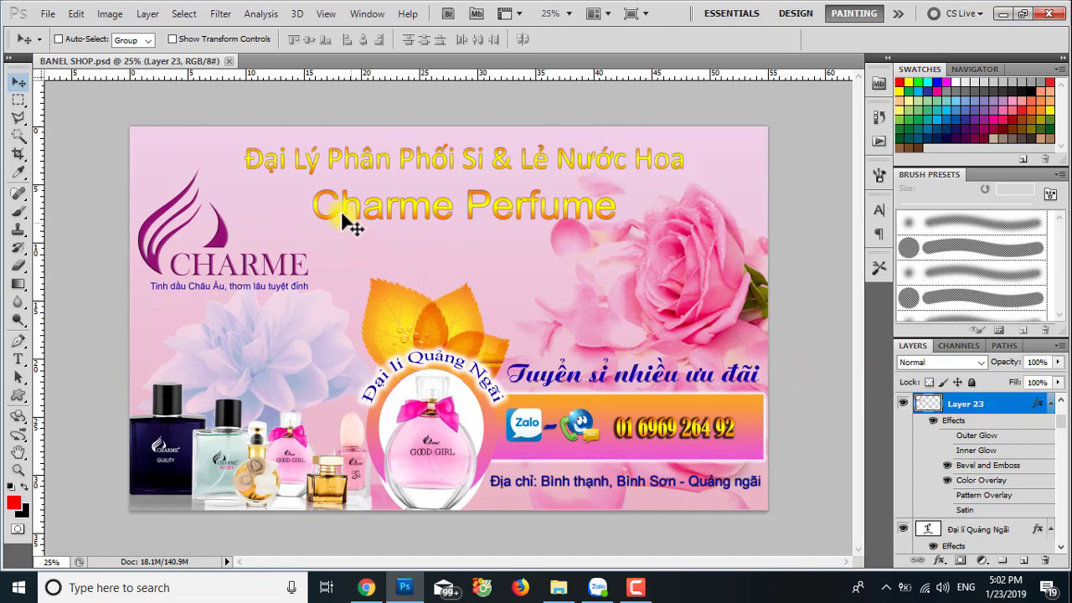
right_click(430, 469)
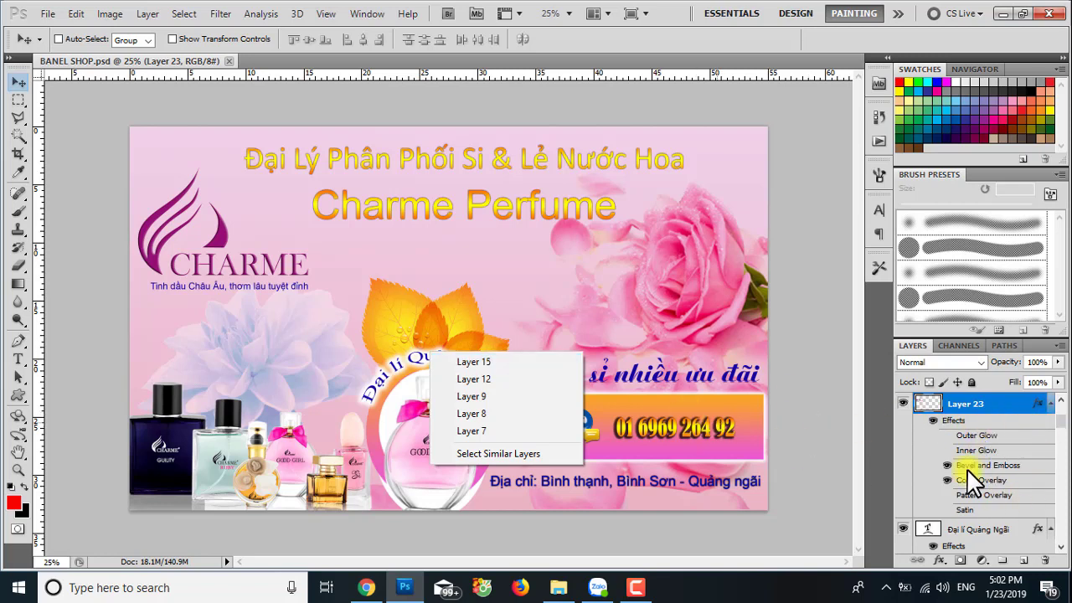
left_click(507, 362)
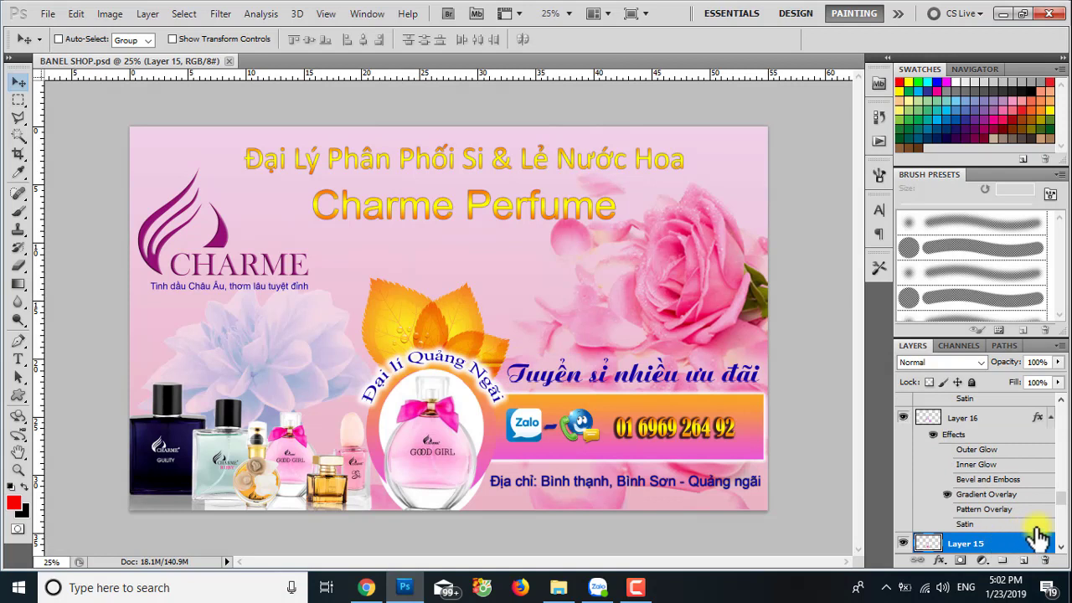
scroll(1031, 540, "down", 3)
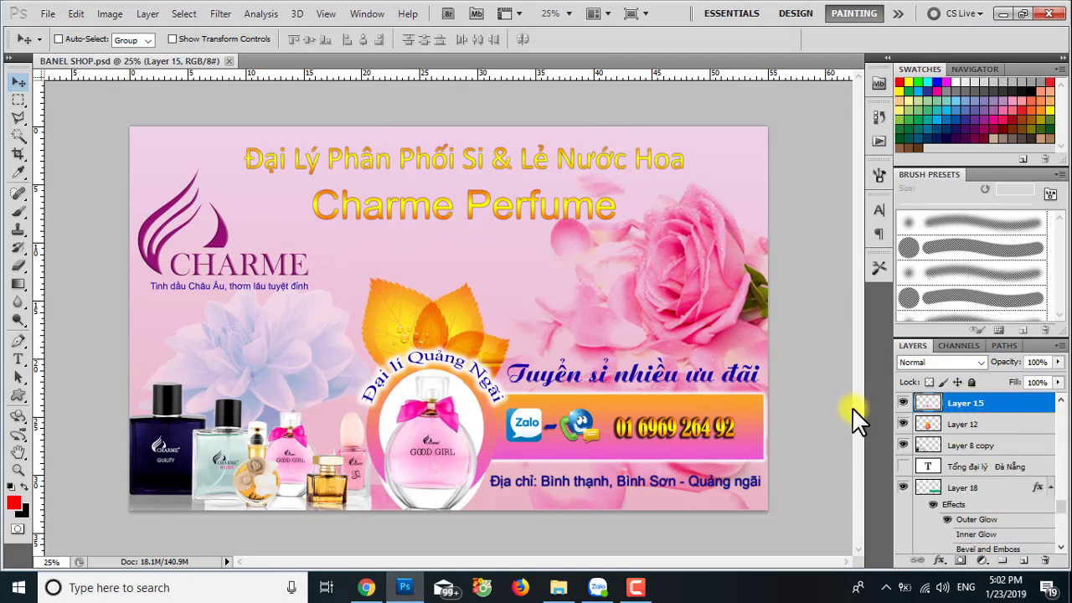
left_click_drag(159, 410, 166, 401)
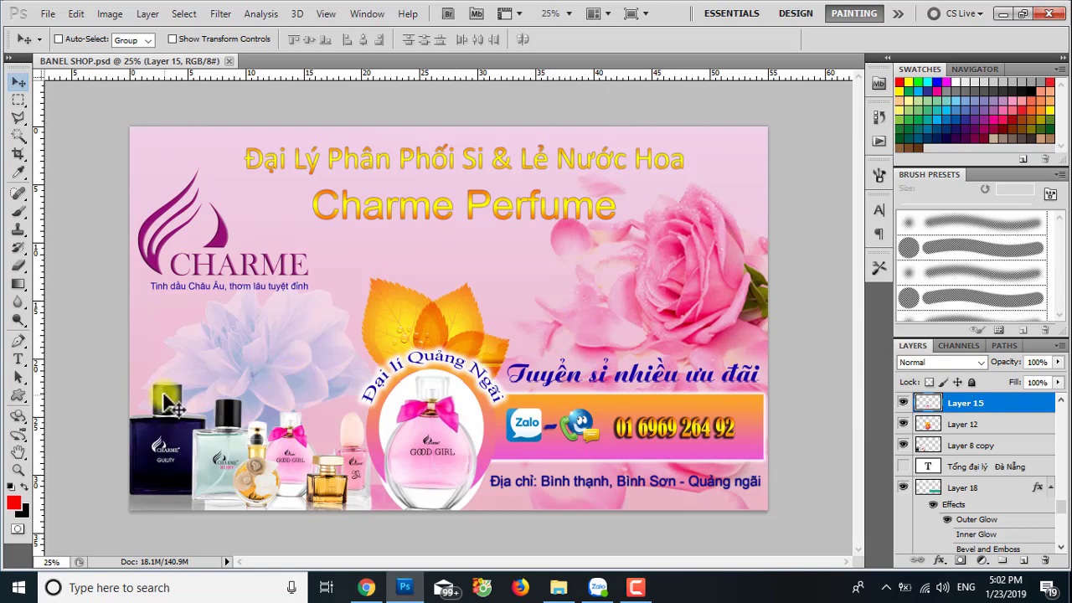
right_click(167, 405)
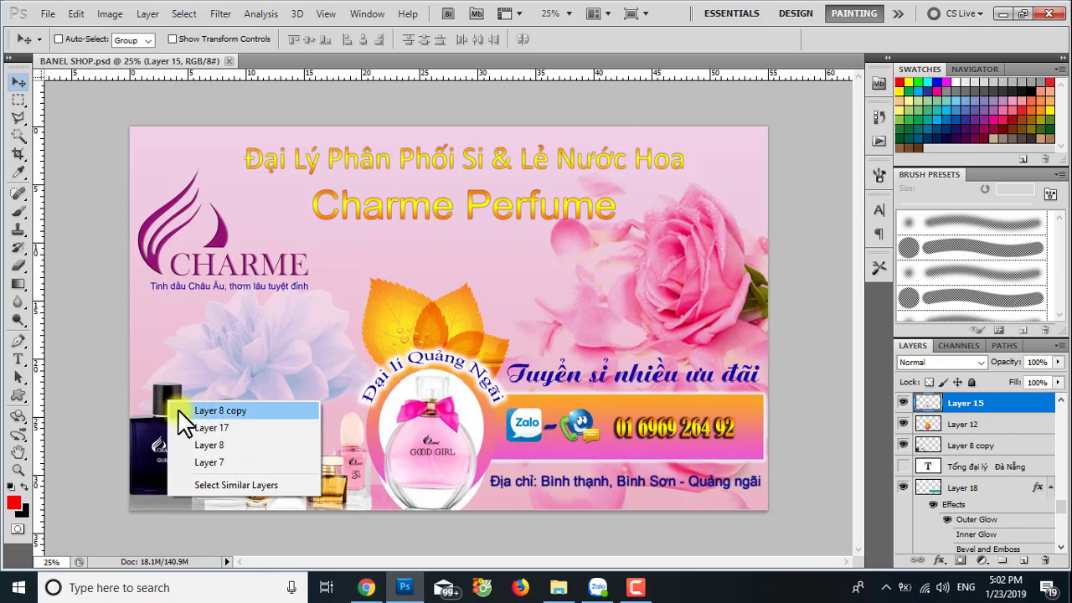
left_click(268, 411)
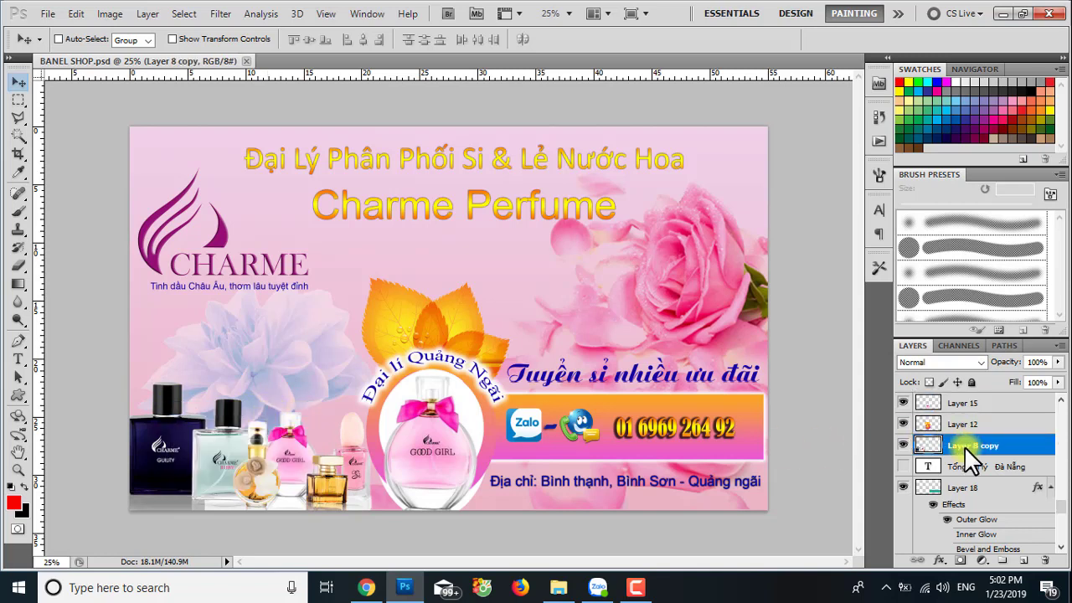
left_click_drag(1039, 455, 904, 457)
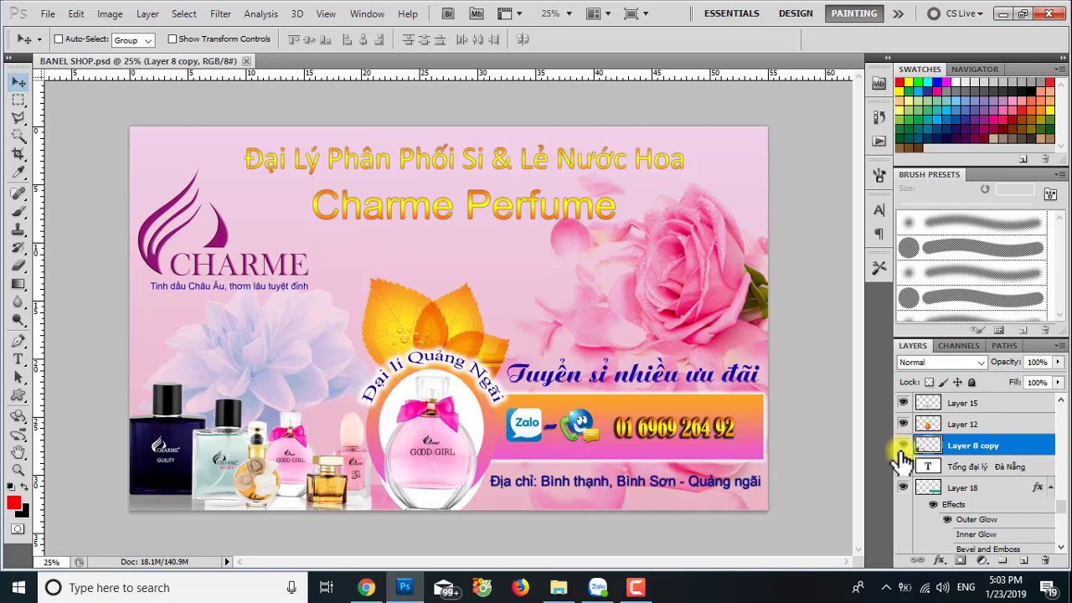
left_click(902, 446)
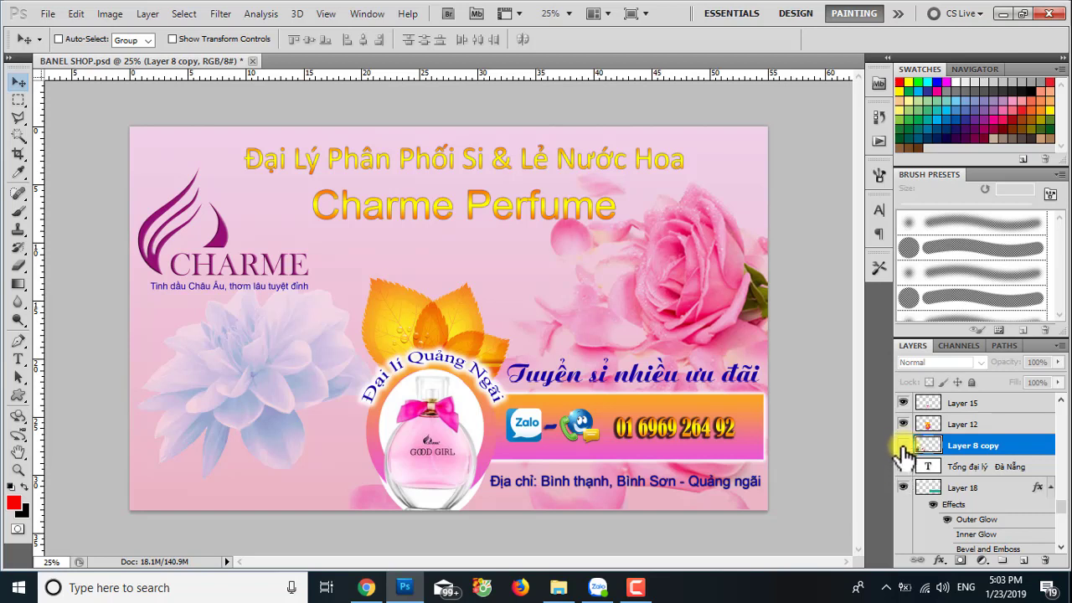
left_click(903, 445)
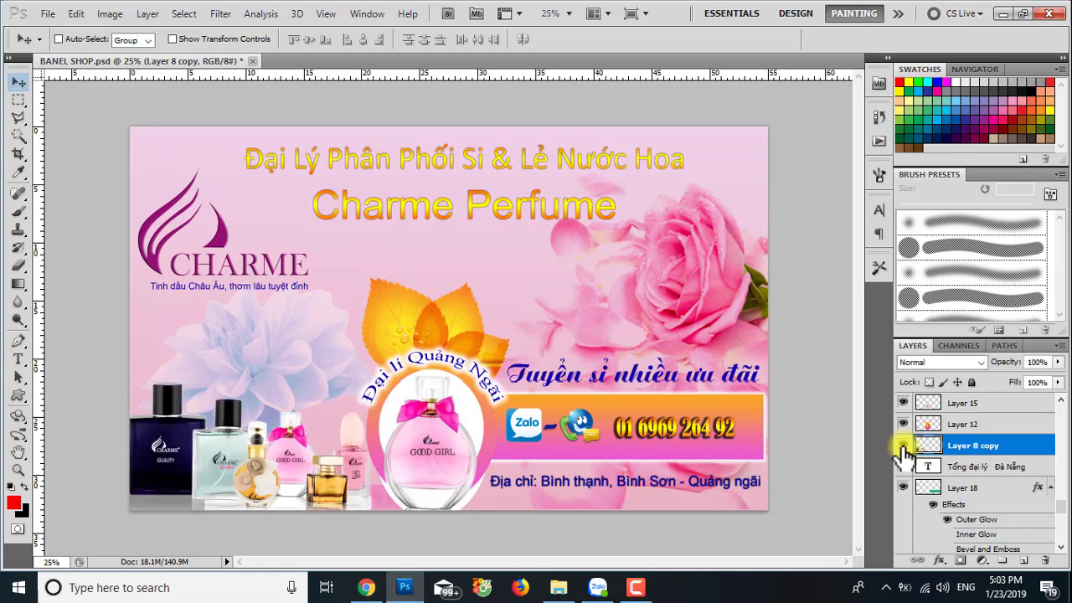
left_click(902, 466)
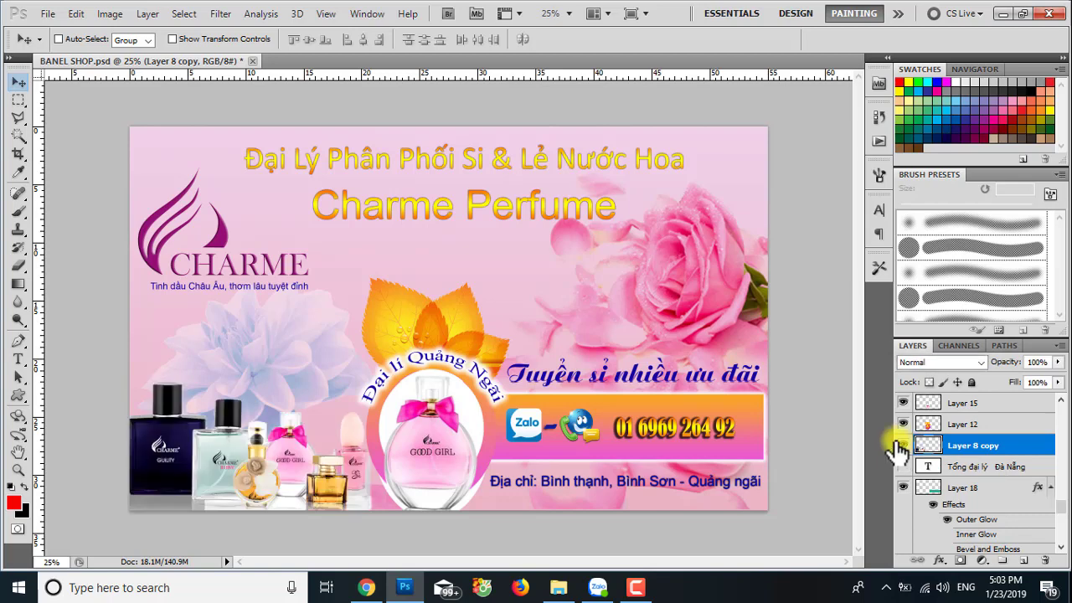
right_click(427, 473)
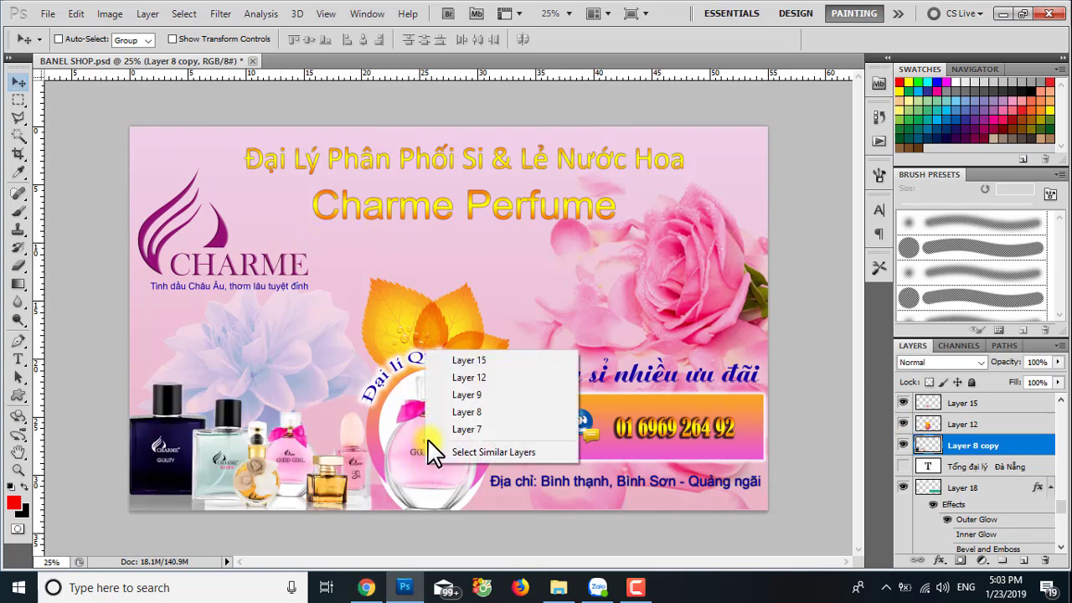
left_click(461, 360)
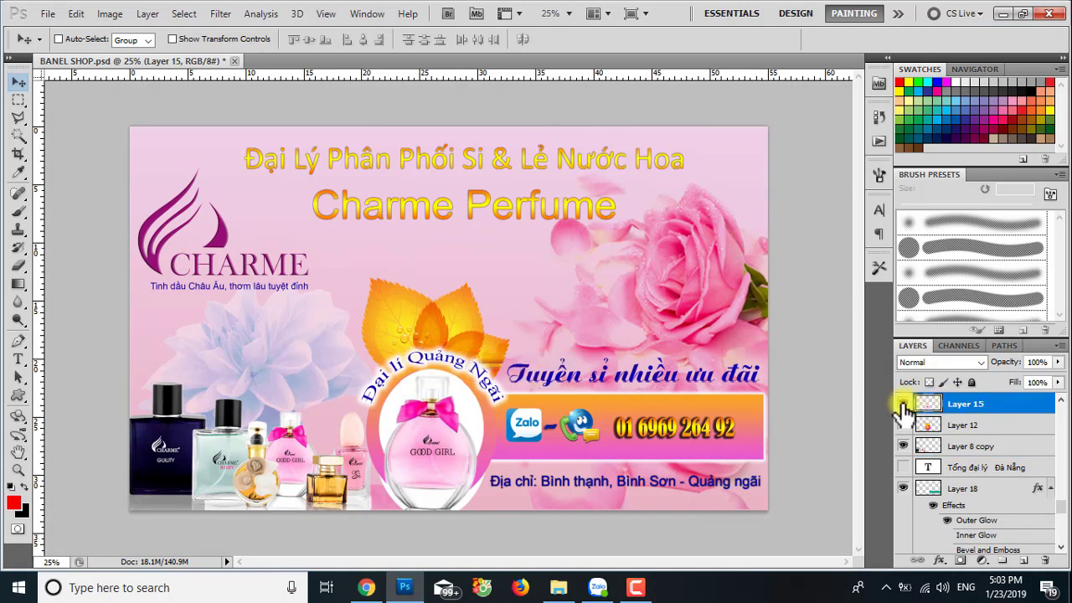
left_click(903, 405)
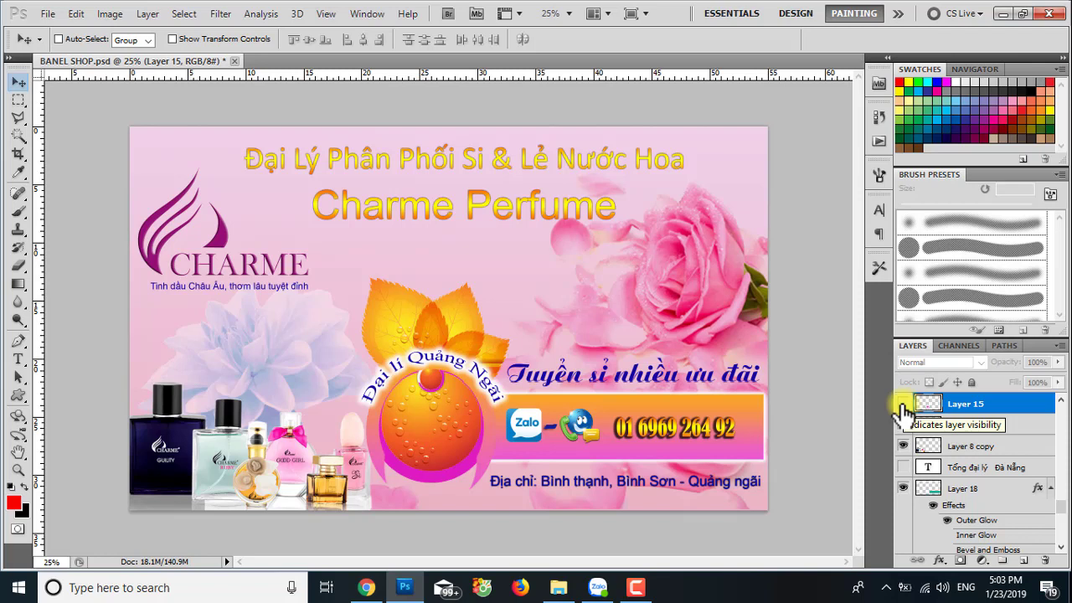
left_click(992, 448)
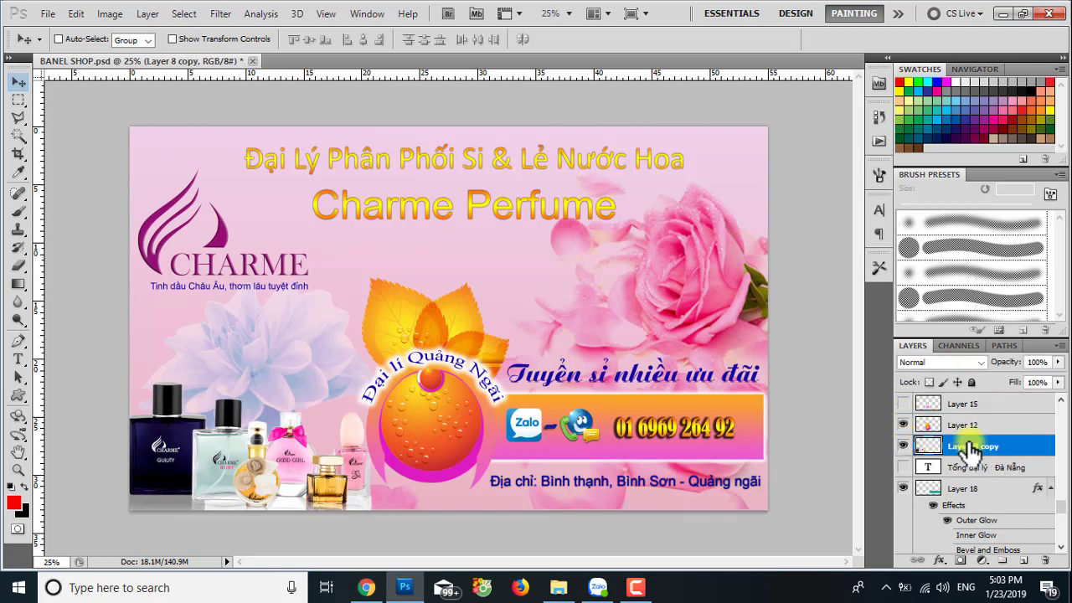
left_click(902, 447)
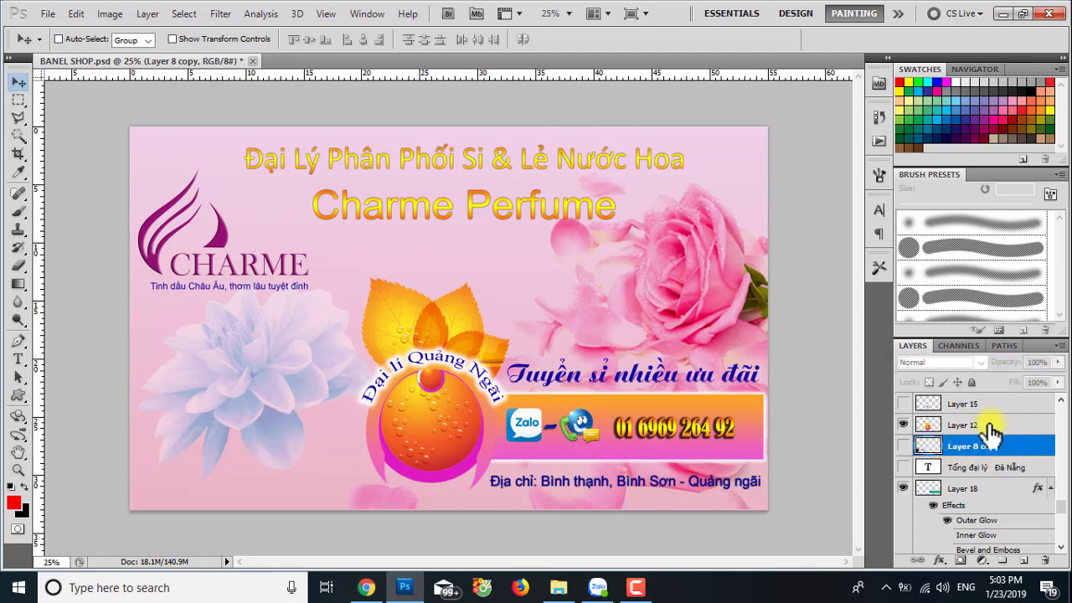
left_click(902, 448)
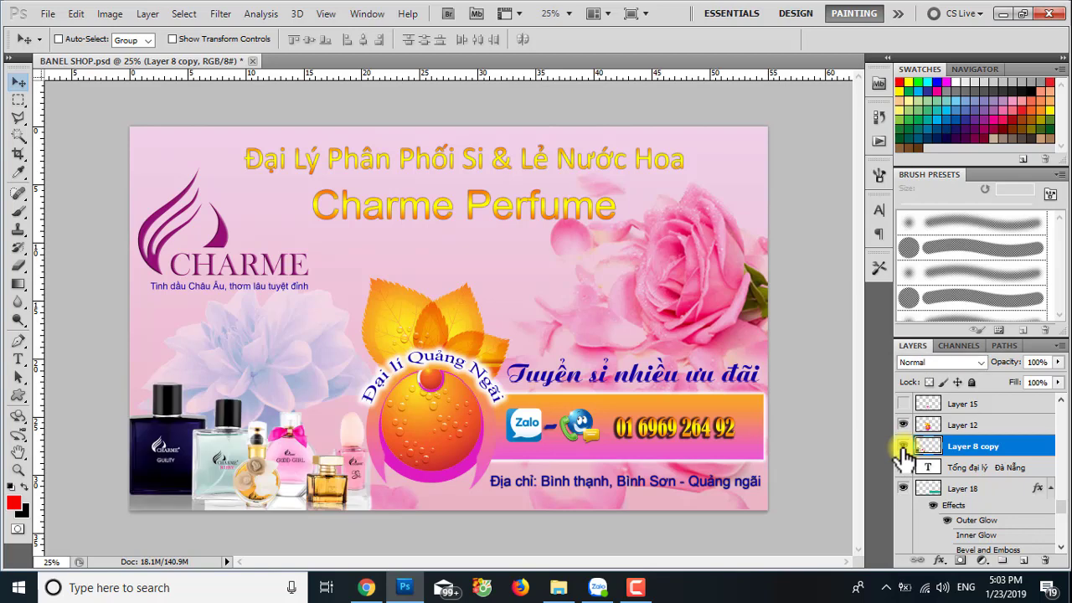
scroll(921, 456, "down", 3)
scroll(930, 459, "up", 3)
left_click(903, 404)
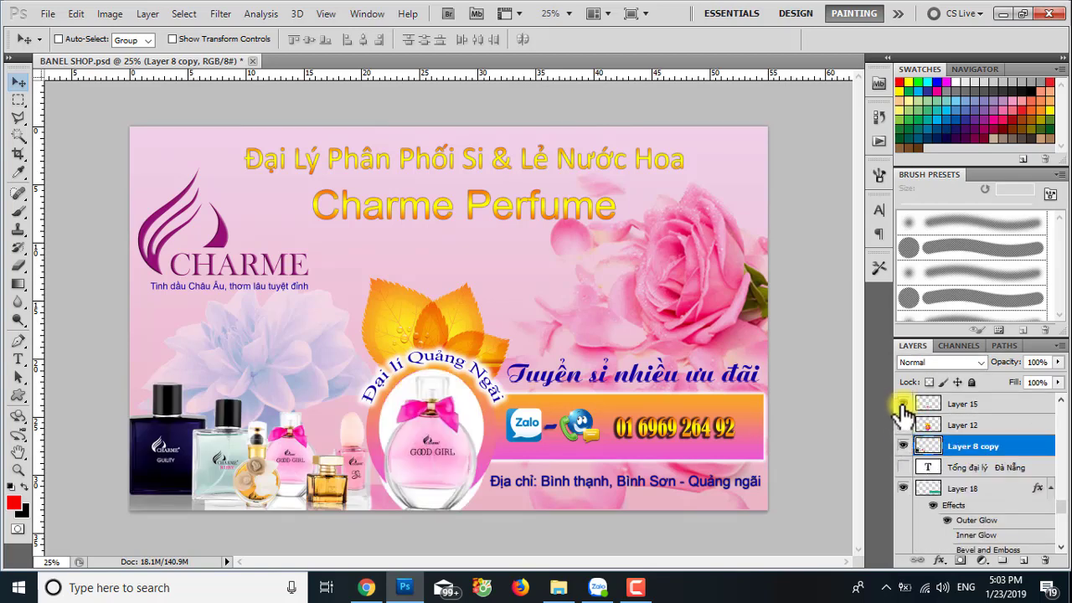
left_click(903, 425)
mouse_move(497, 337)
left_mouse_down()
mouse_move(701, 304)
mouse_move(383, 151)
mouse_move(319, 155)
left_mouse_up()
mouse_move(231, 125)
left_mouse_down()
mouse_move(194, 141)
mouse_move(190, 155)
mouse_move(181, 142)
mouse_move(163, 153)
left_mouse_up()
right_click(165, 153)
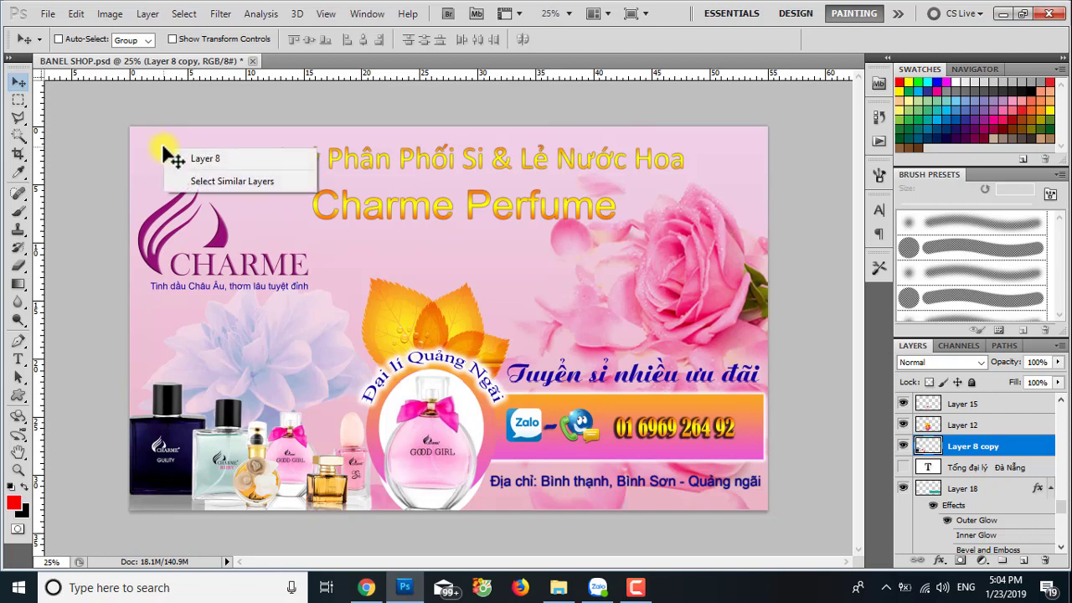
left_click(223, 159)
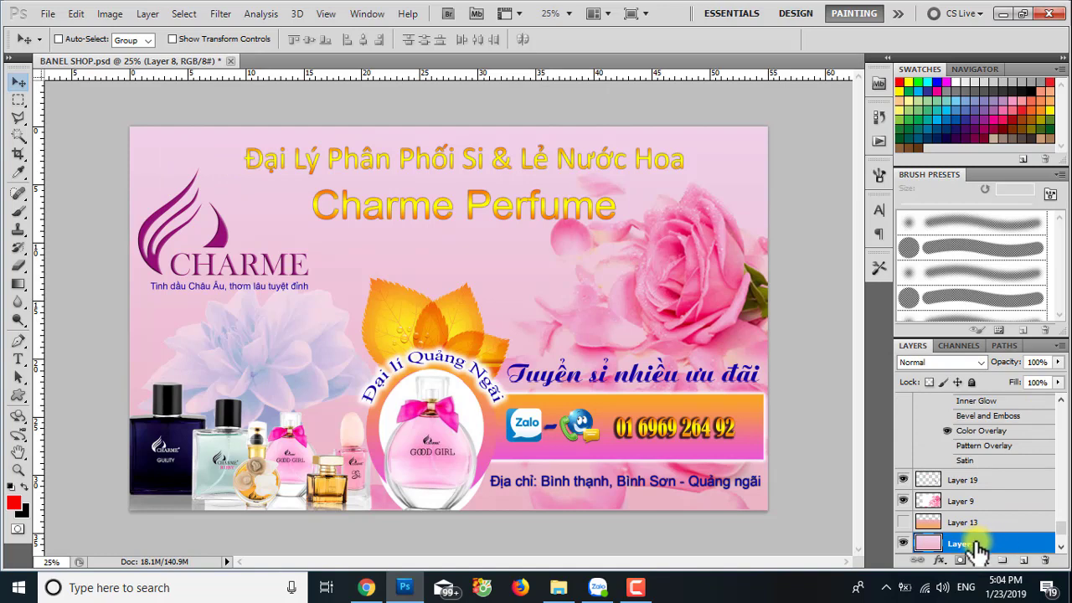
left_click(903, 544)
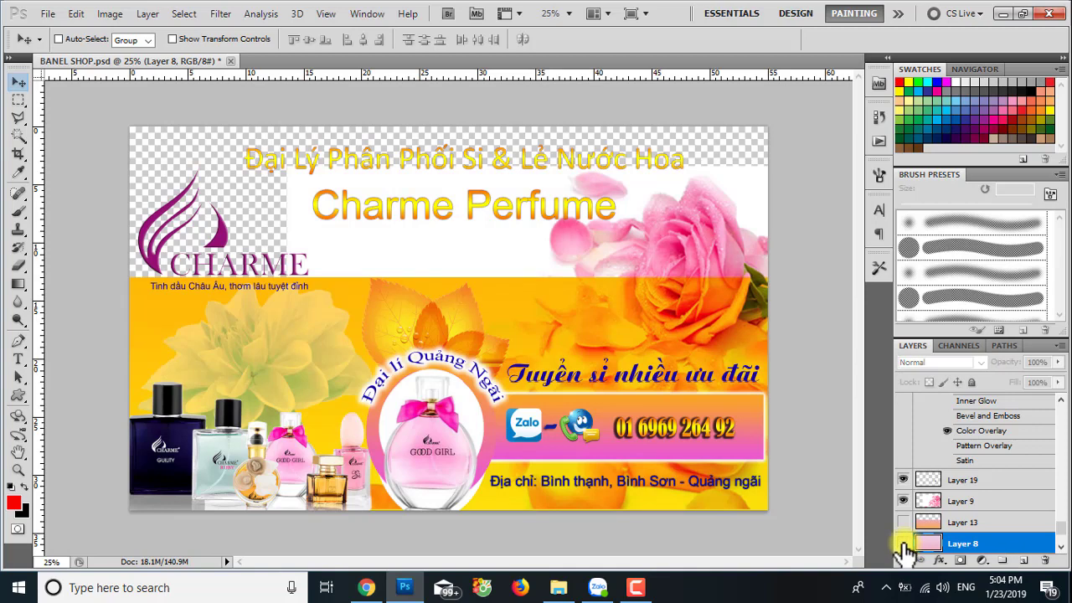
left_click(902, 544)
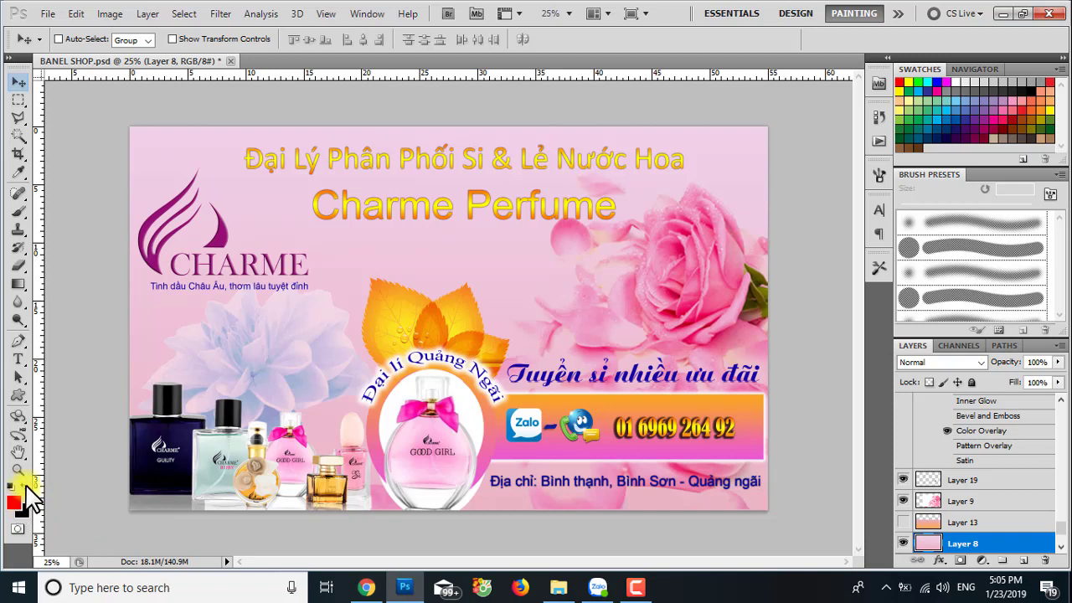
Swap the colours, reset them to default black and white, and cancel the Color Picker.
left_click(23, 486)
key("d")
left_click(15, 499)
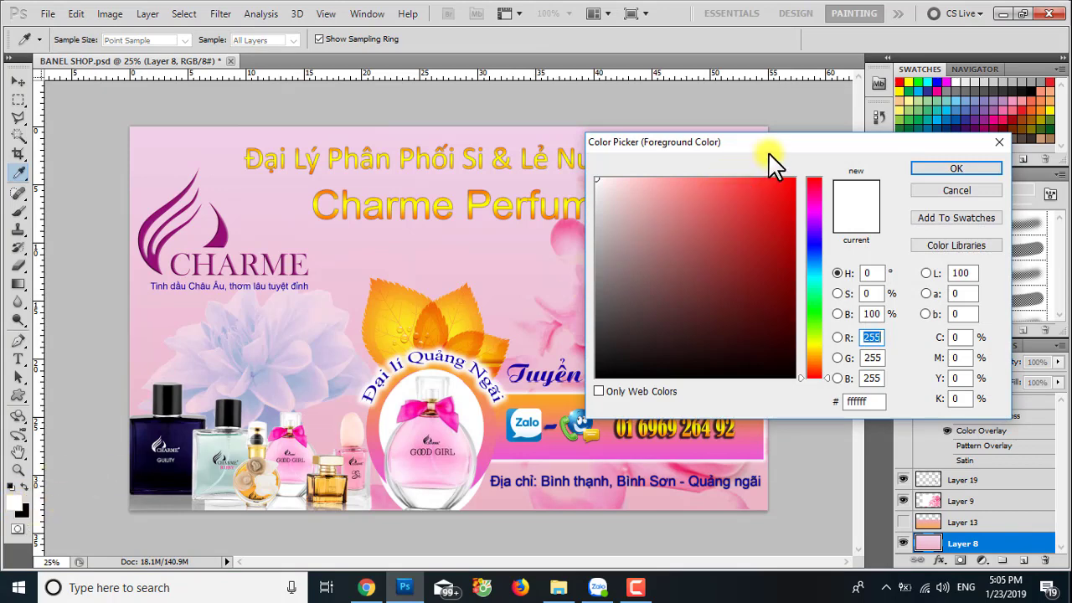
mouse_move(787, 151)
left_mouse_down()
mouse_move(391, 158)
mouse_move(604, 199)
mouse_move(627, 187)
mouse_move(540, 142)
mouse_move(411, 108)
mouse_move(430, 136)
mouse_move(662, 125)
mouse_move(620, 113)
mouse_move(431, 112)
mouse_move(414, 240)
mouse_move(541, 182)
mouse_move(570, 151)
mouse_move(801, 89)
mouse_move(861, 92)
mouse_move(809, 120)
mouse_move(785, 112)
left_mouse_up()
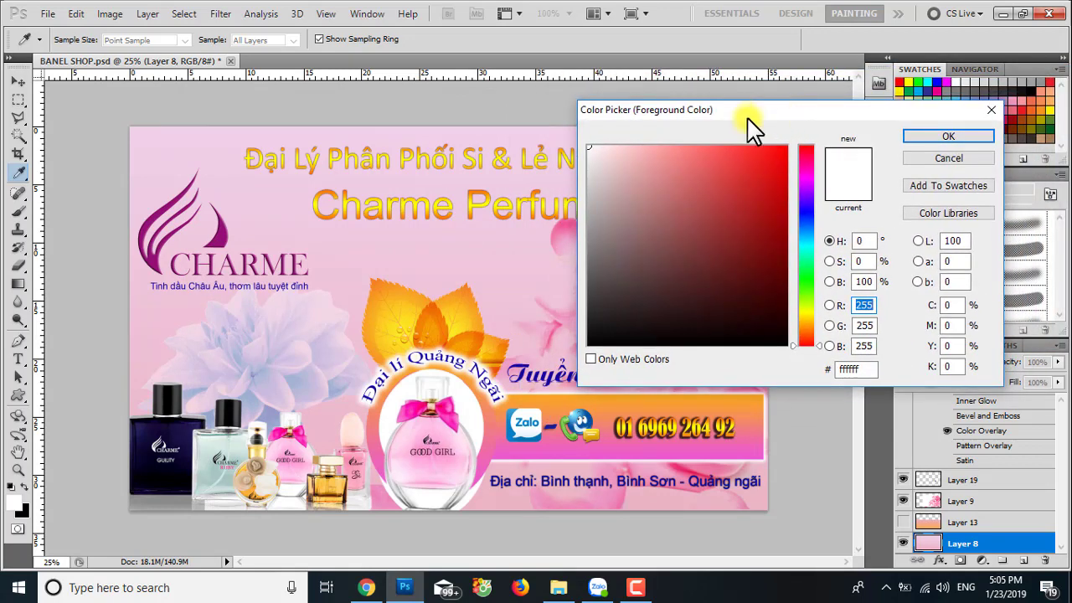
left_click(945, 161)
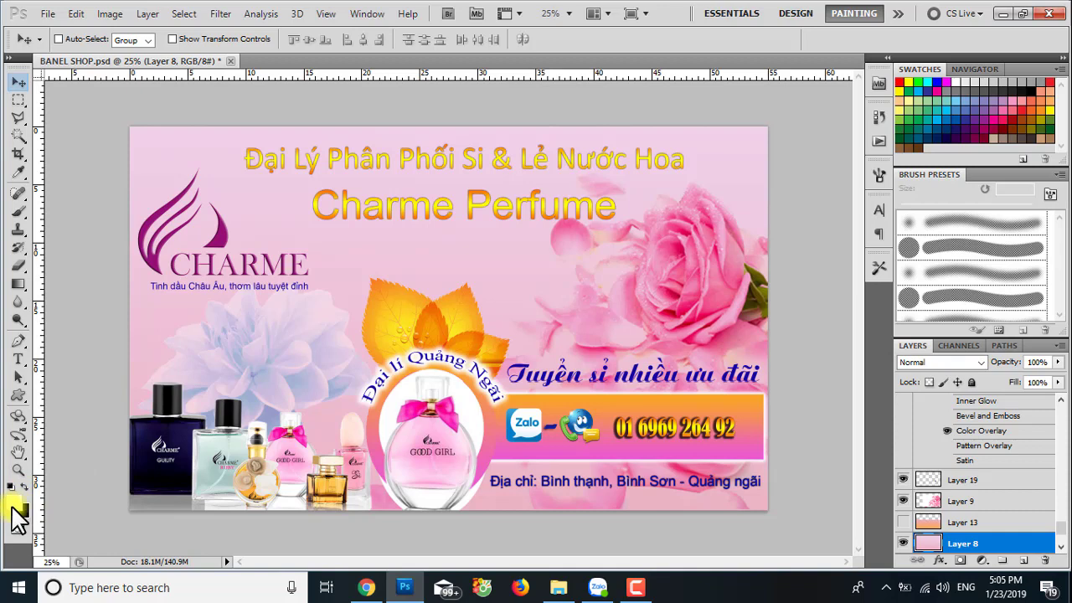
Try teal, yellow and yellow-green shades in the foreground Color Picker.
left_click(14, 502)
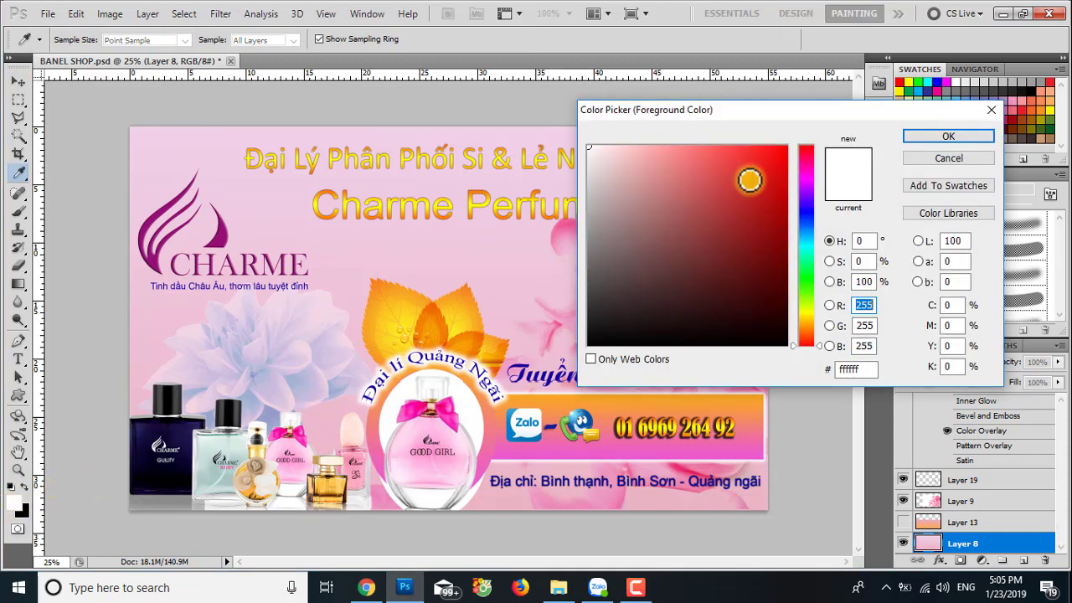
left_click(807, 249)
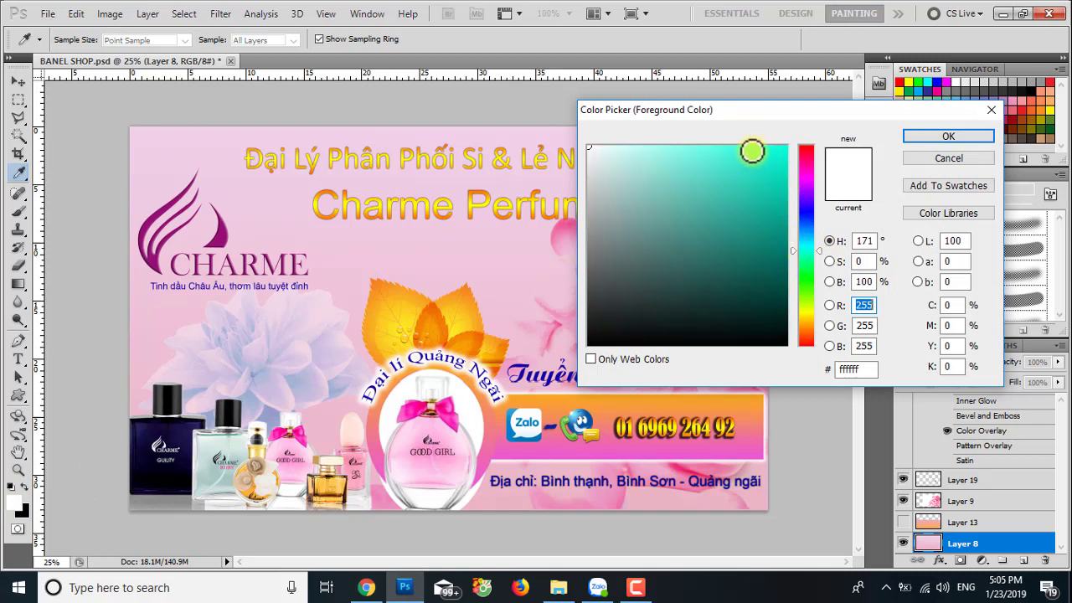
mouse_move(753, 150)
left_mouse_down()
mouse_move(642, 269)
mouse_move(765, 288)
mouse_move(759, 151)
mouse_move(695, 256)
mouse_move(651, 218)
mouse_move(658, 193)
mouse_move(641, 186)
left_mouse_up()
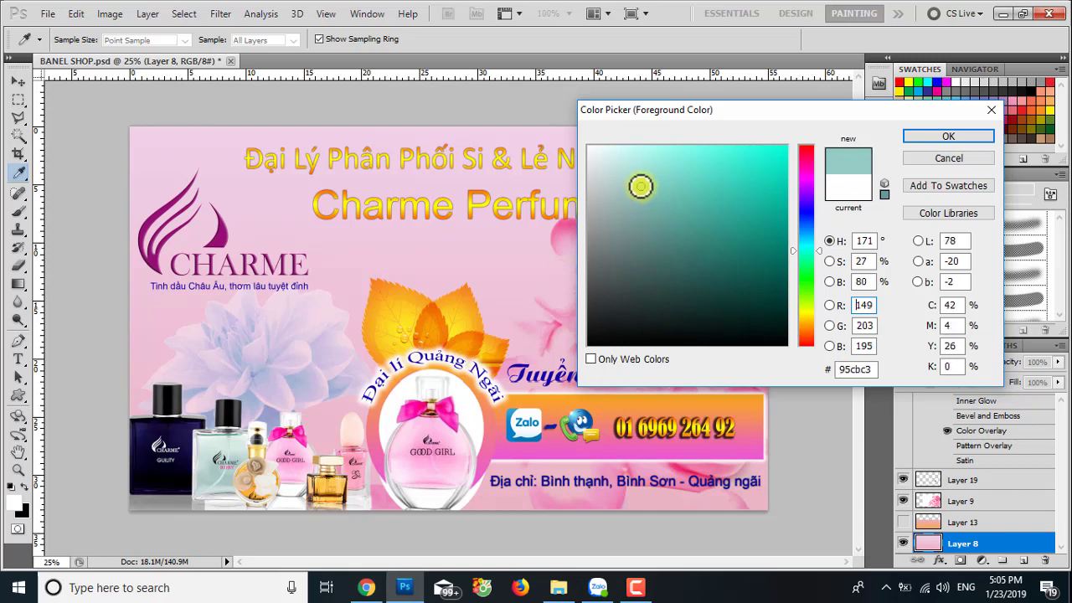
left_click(805, 311)
left_click_drag(762, 165, 729, 166)
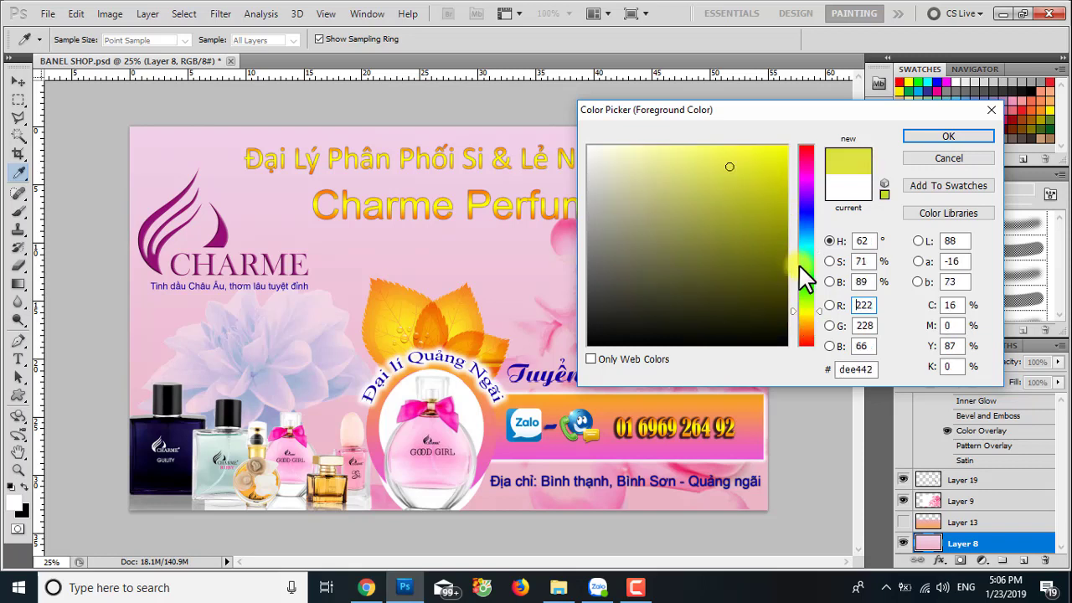
left_click_drag(801, 268, 806, 302)
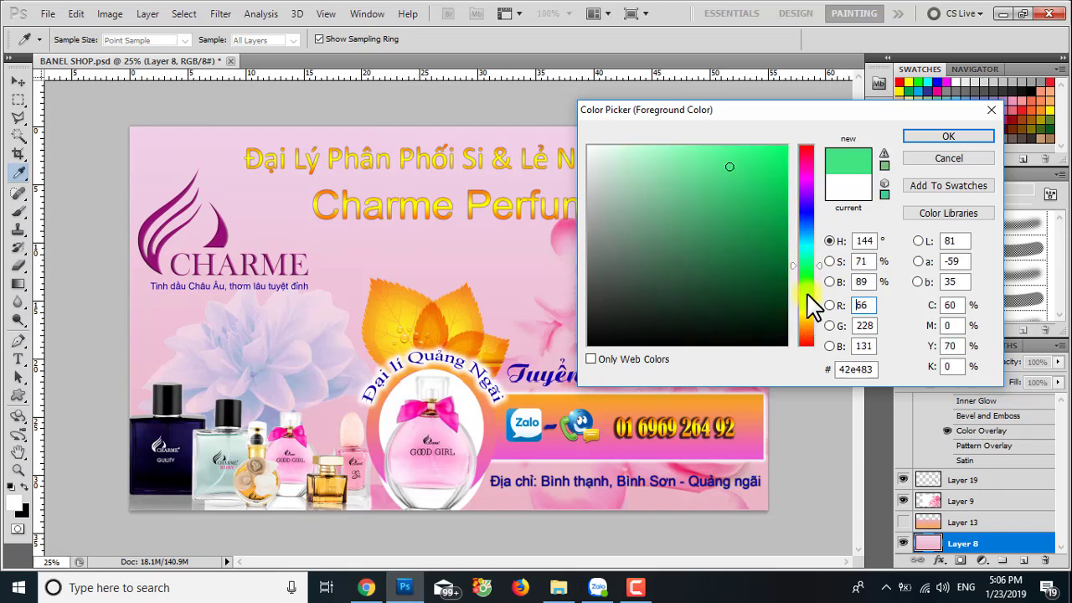
left_click(710, 152)
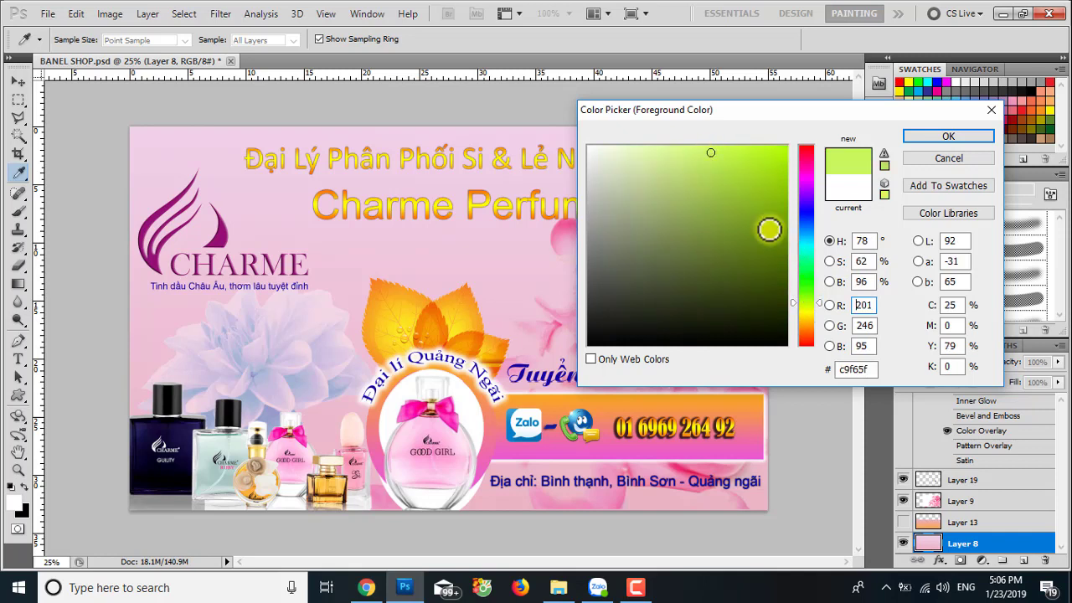
Set the foreground colour to light blue #6ab2f5.
mouse_move(804, 269)
left_mouse_down()
mouse_move(803, 229)
mouse_move(739, 231)
mouse_move(687, 147)
left_mouse_up()
left_click(701, 153)
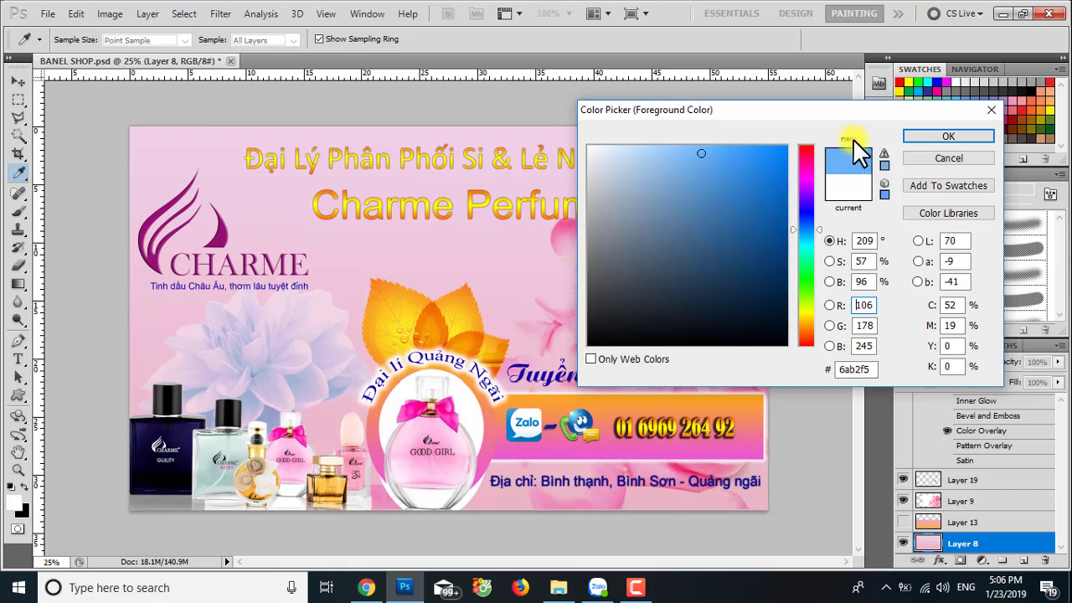
left_click(964, 137)
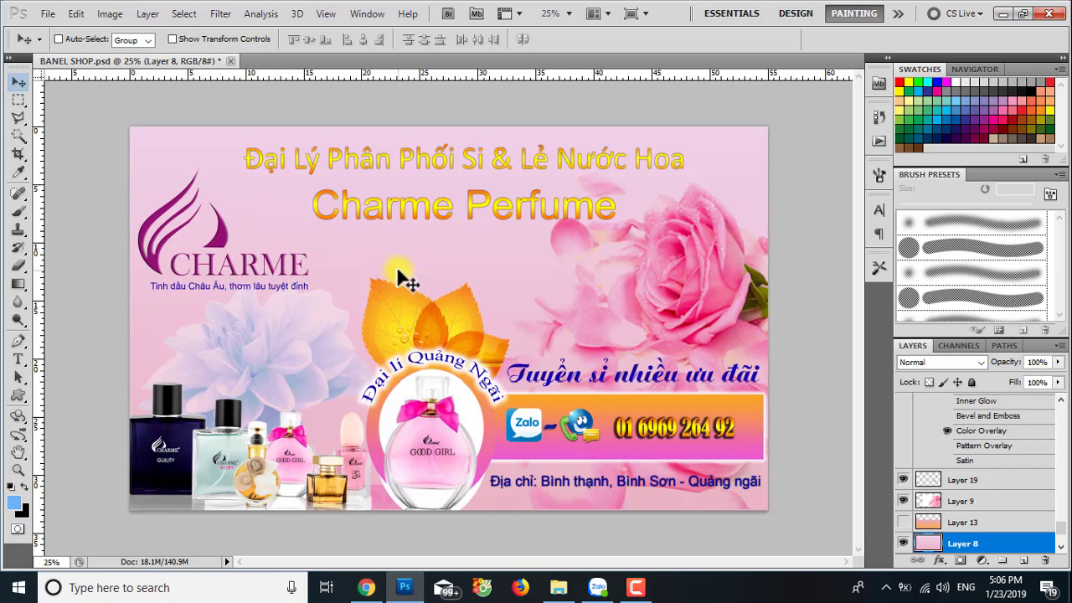
Select background Layer 8 and fill it with the light blue foreground colour.
scroll(1002, 524, "down", 3)
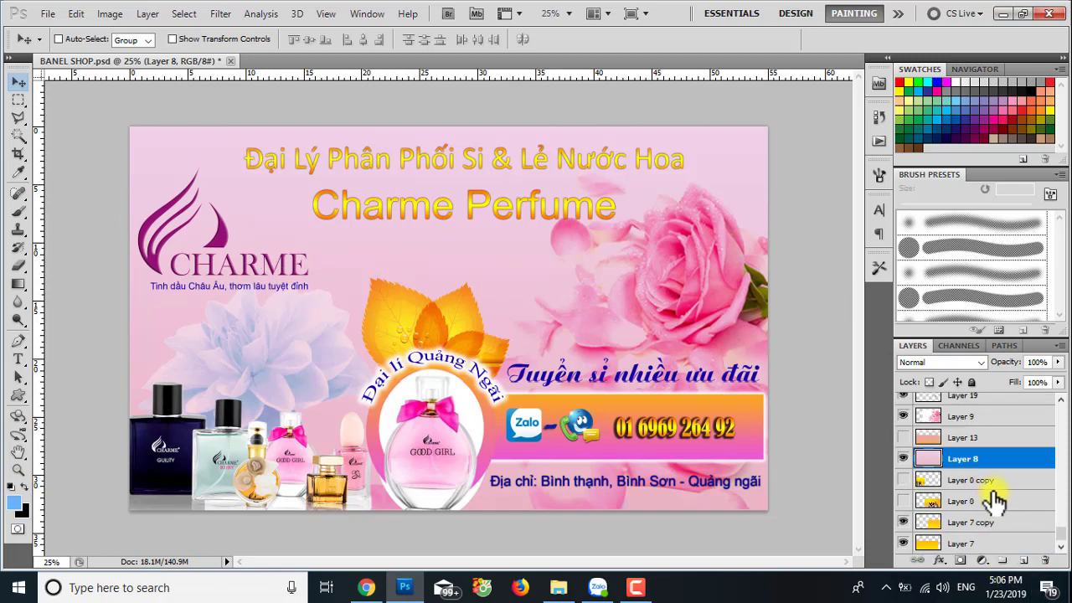
right_click(174, 160)
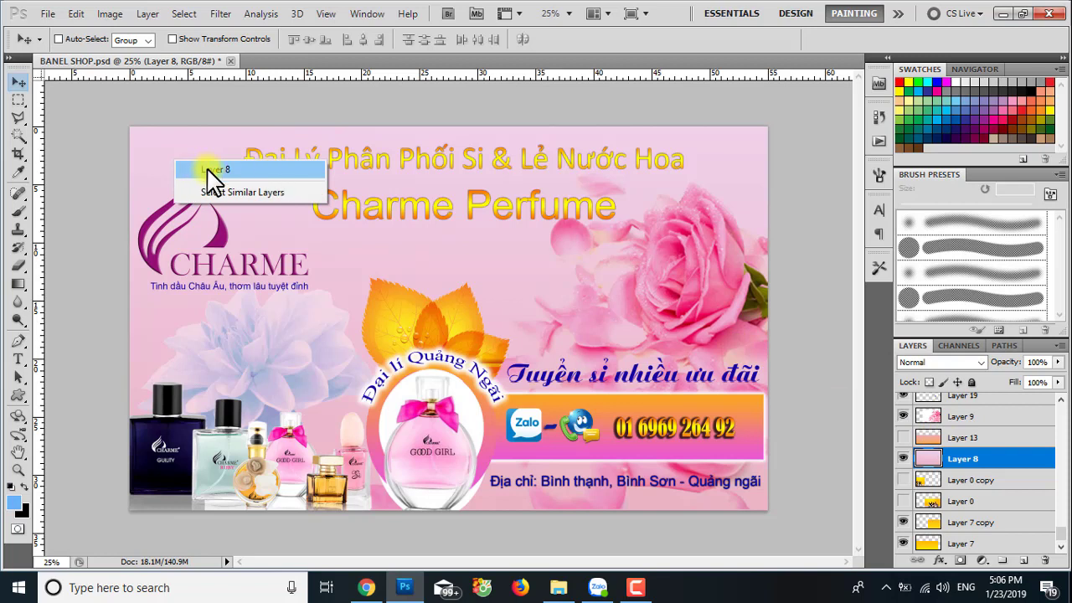
left_click(209, 170)
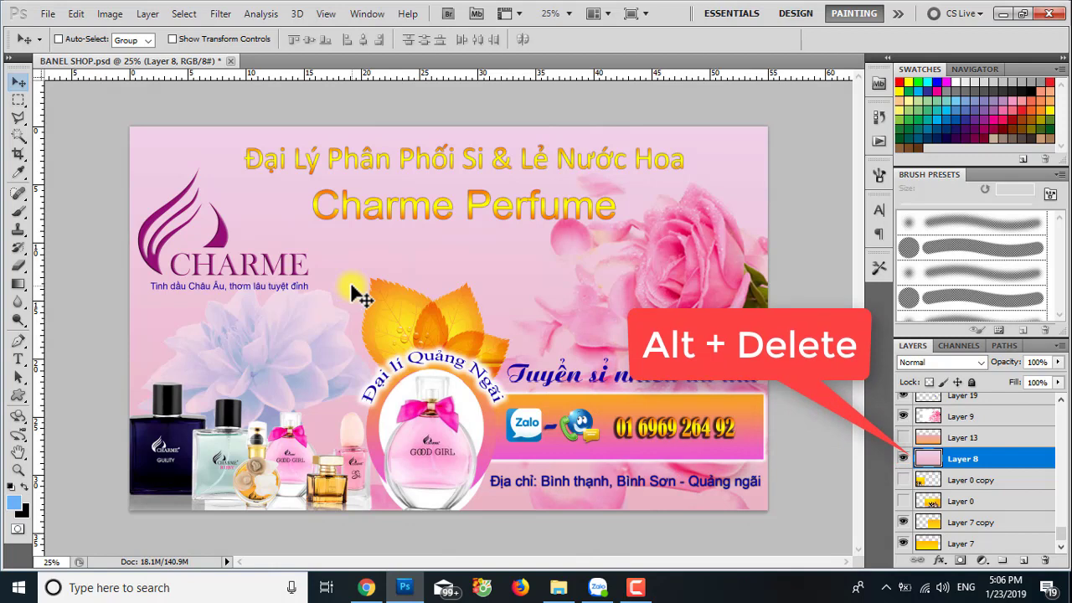
key("alt+Delete")
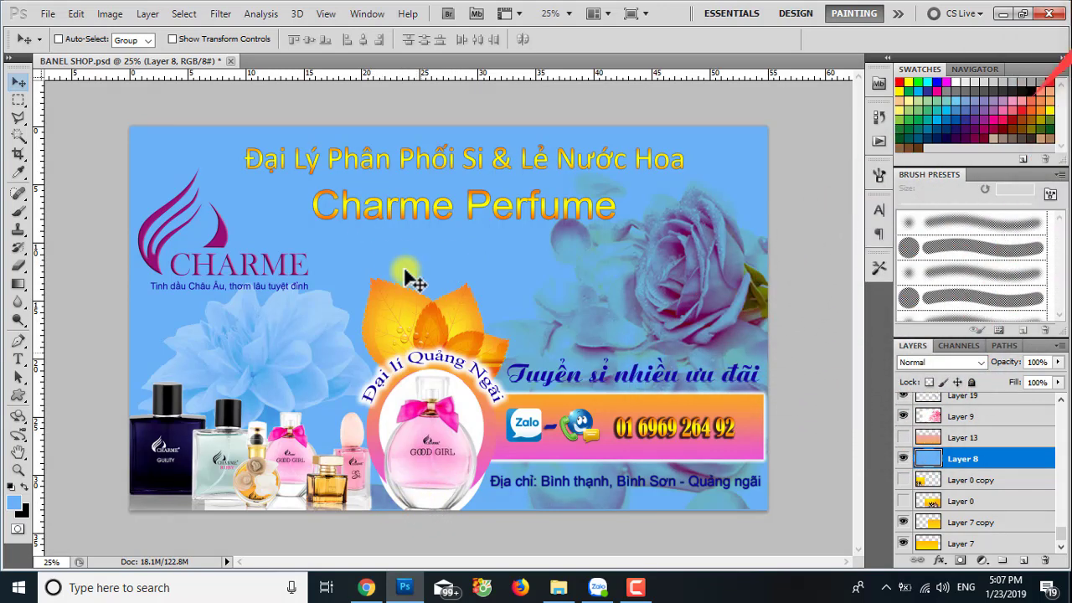
Fill Layer 8 with a bright yellow foreground colour.
left_click(13, 500)
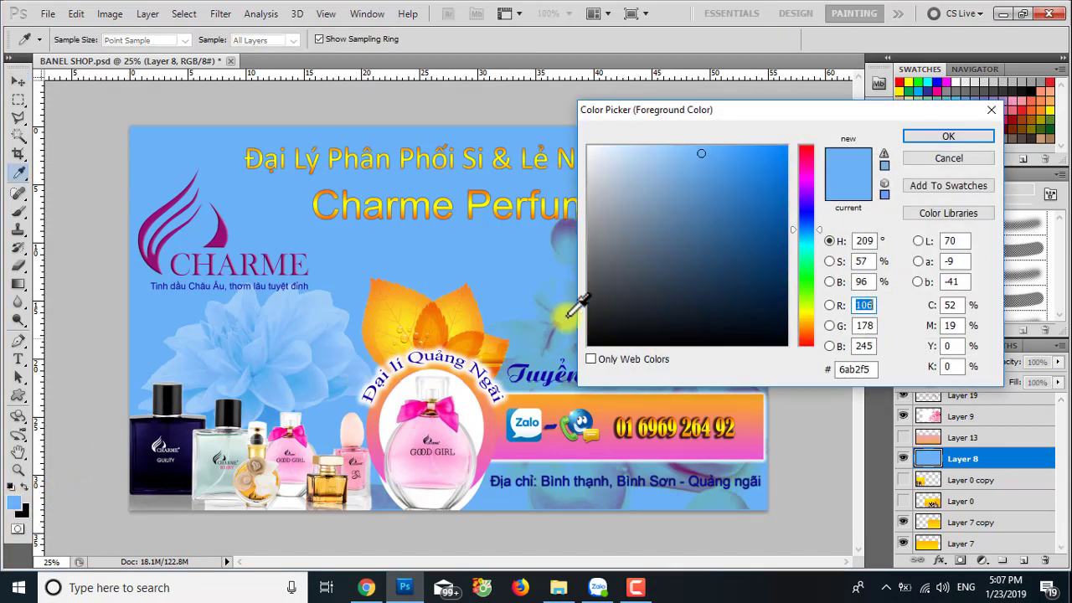
left_click(803, 310)
left_click_drag(769, 177, 772, 147)
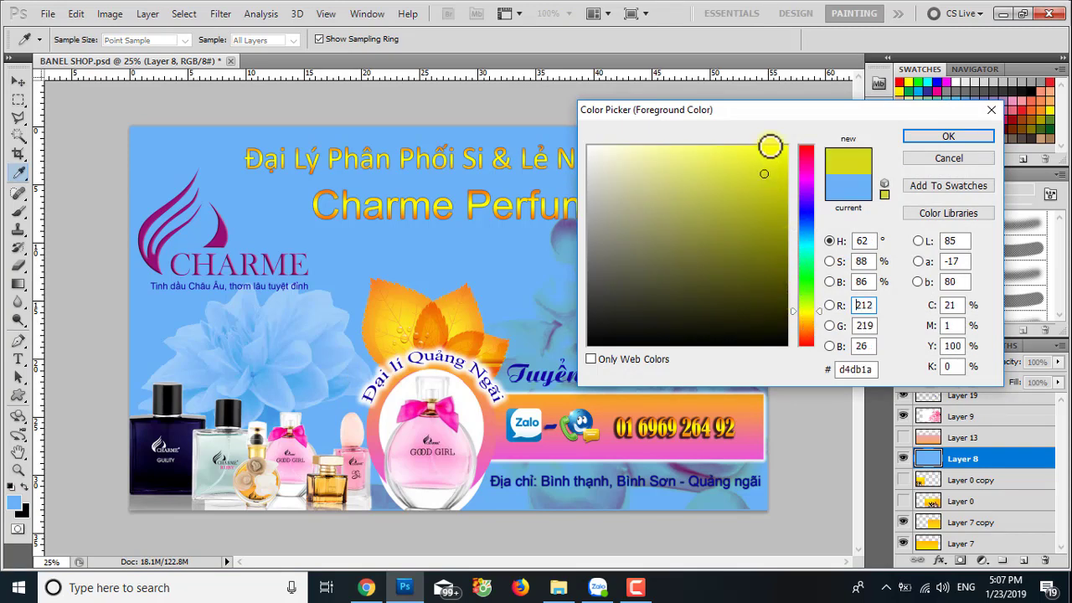
left_click(931, 139)
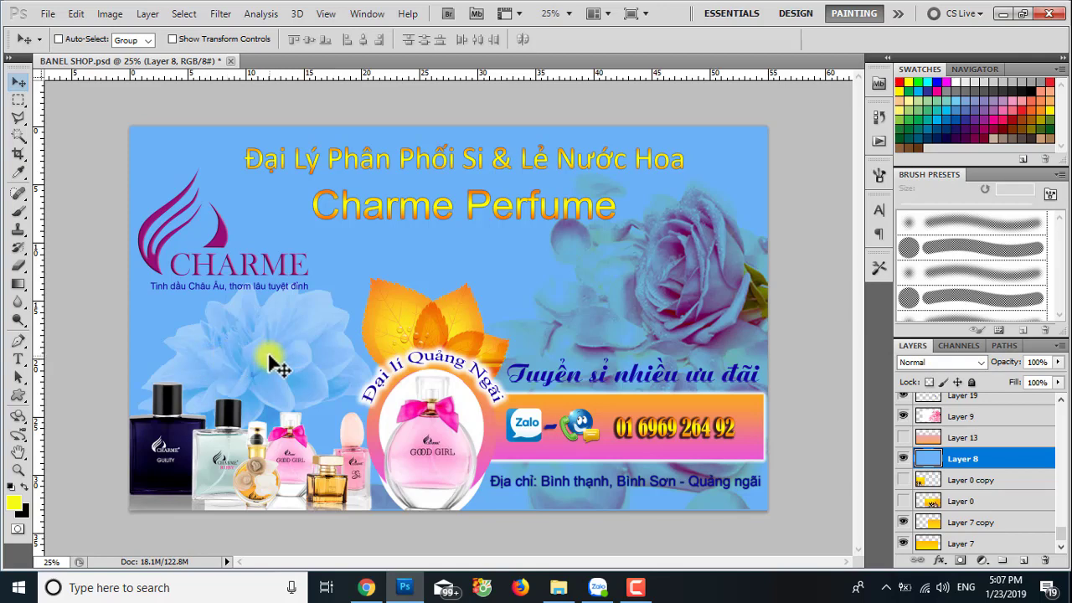
key("alt+Delete")
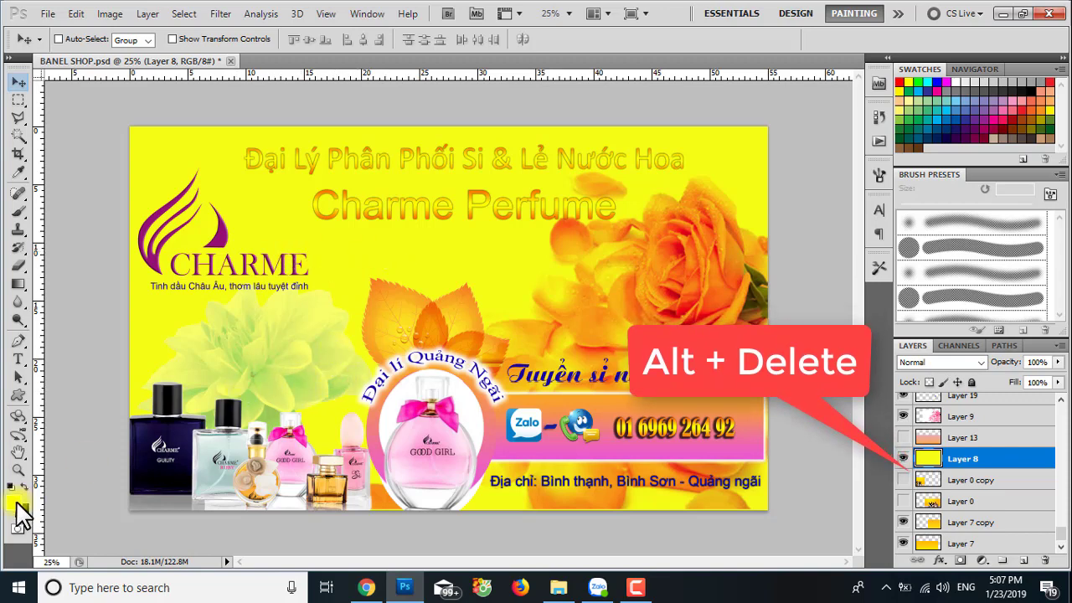
Refill Layer 8 with a blue-violet foreground colour.
left_click(13, 503)
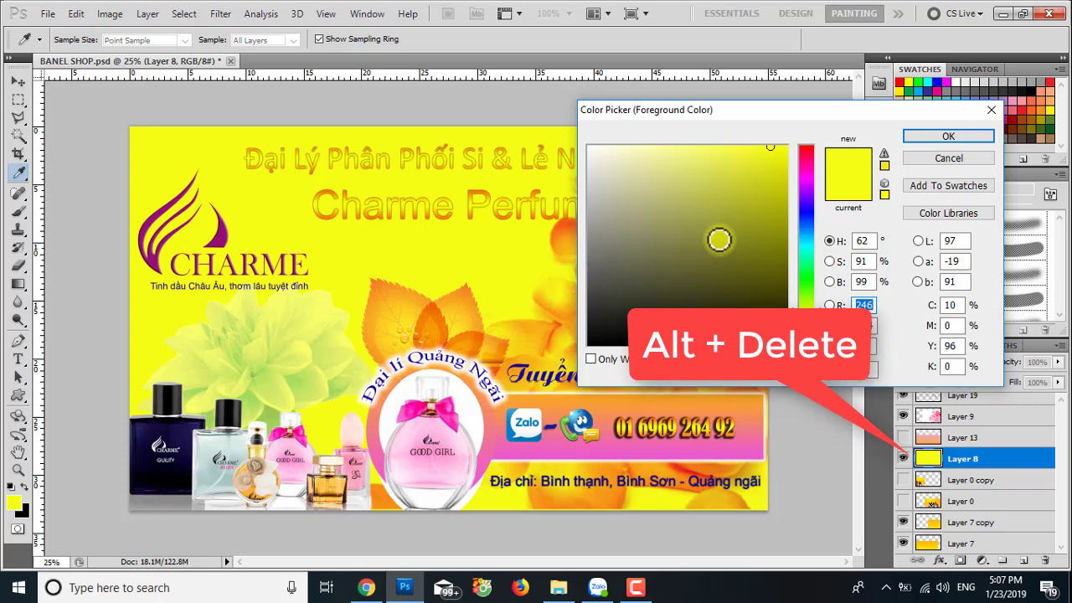
left_click(725, 242)
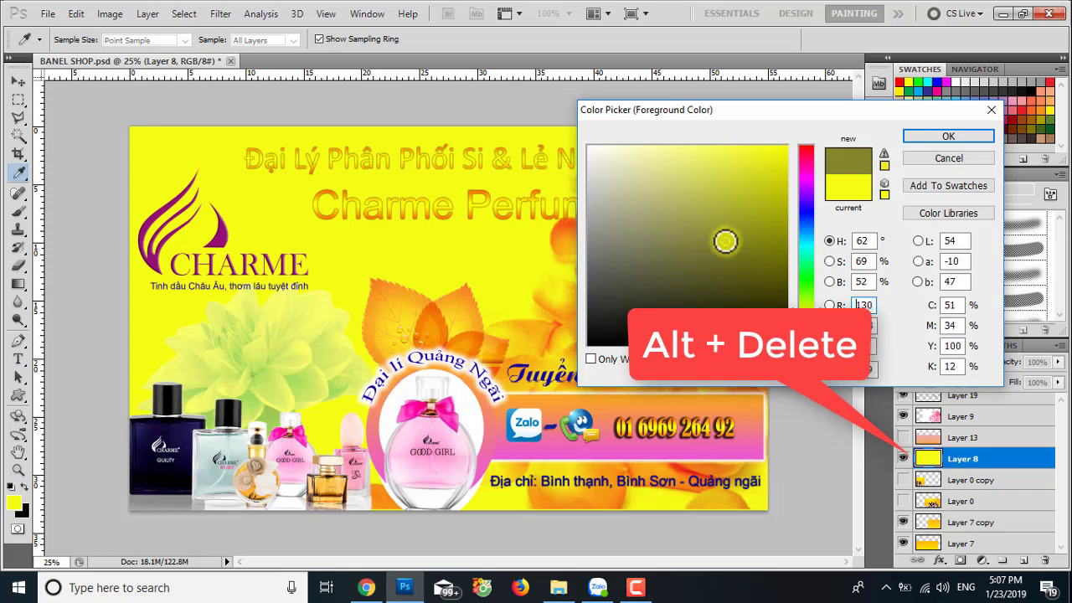
left_click(802, 207)
left_click_drag(710, 182, 705, 215)
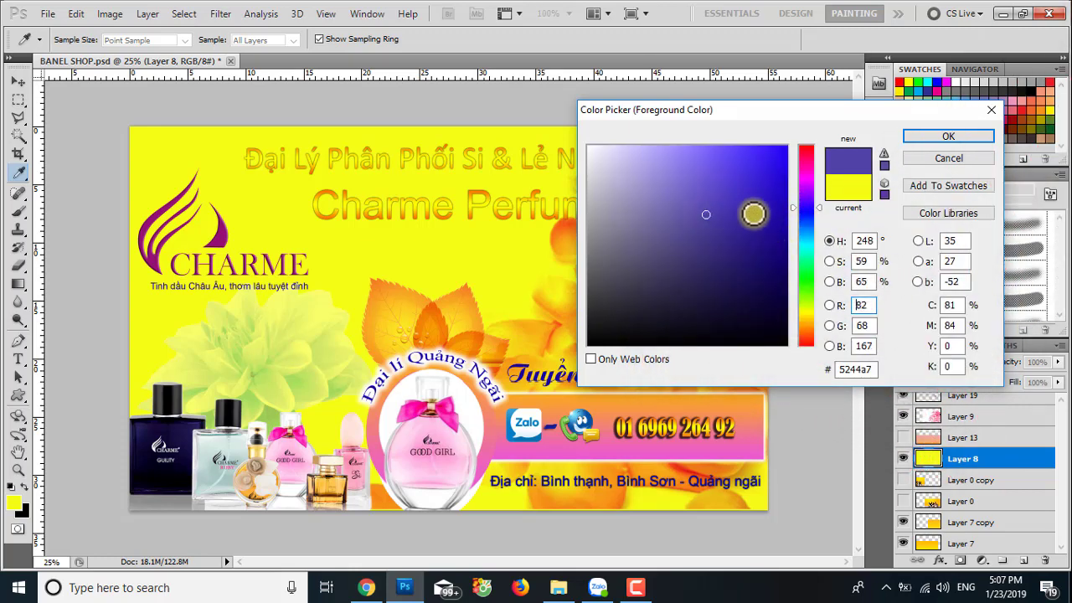
left_click(934, 134)
key("v")
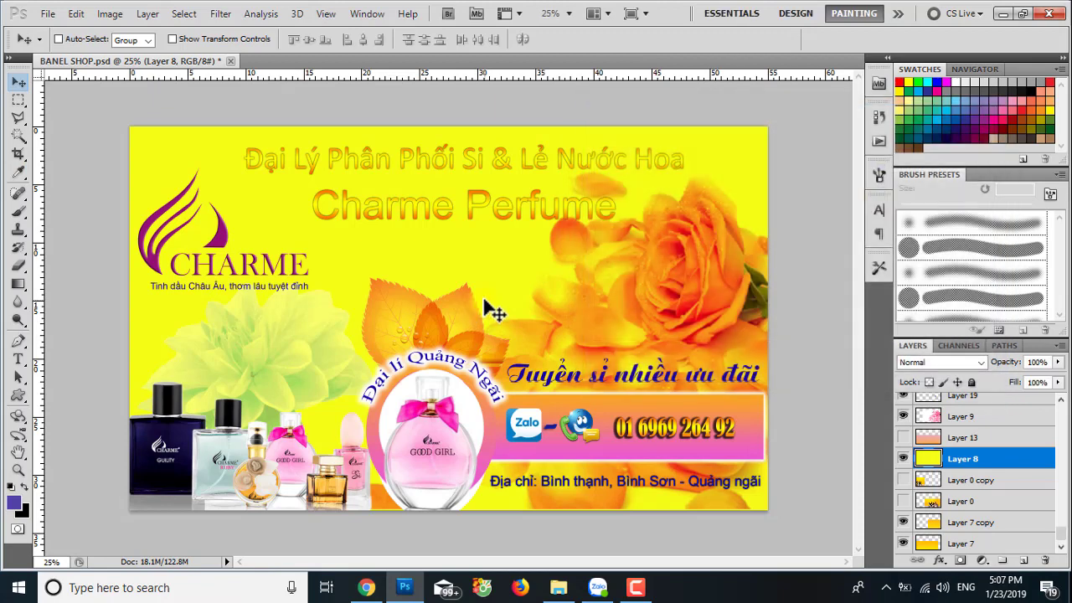
key("alt+BackSpace")
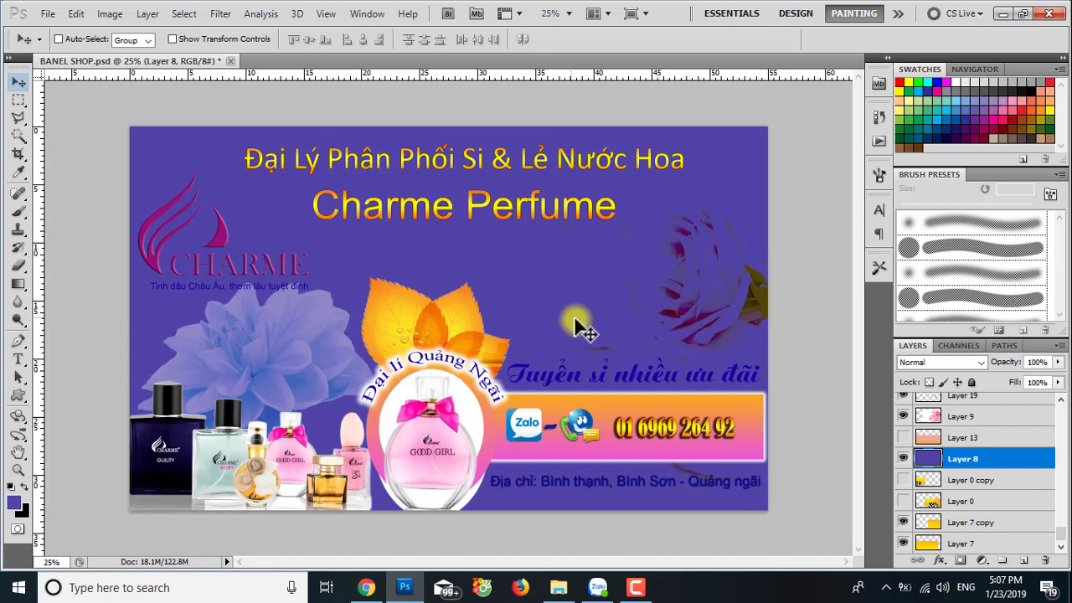
After trying green-cyan and magenta shades, fill Layer 8 with very pale pink.
left_click(14, 502)
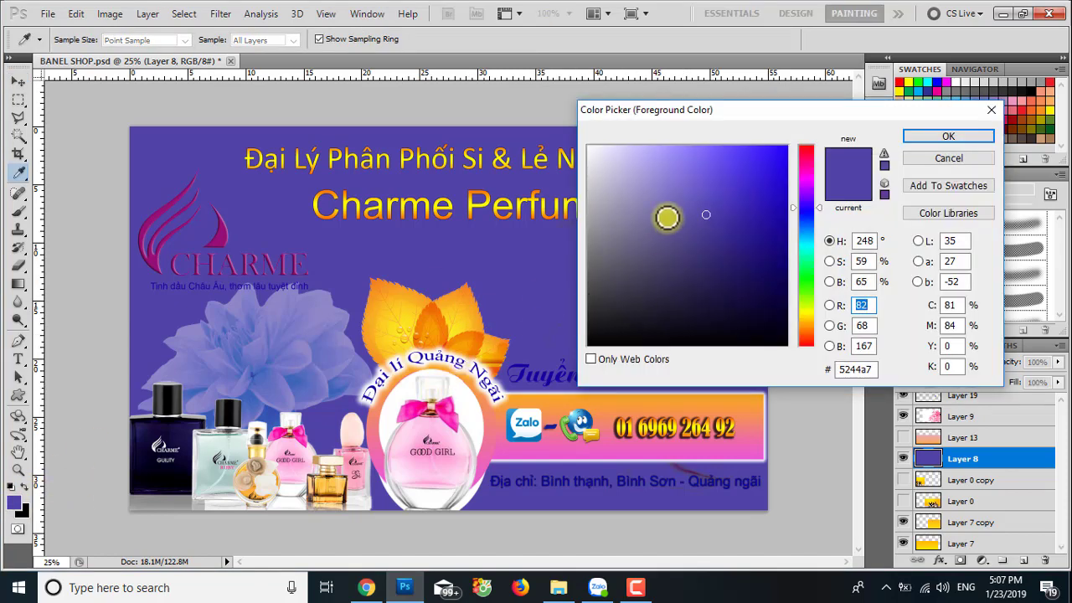
left_click_drag(809, 278, 809, 255)
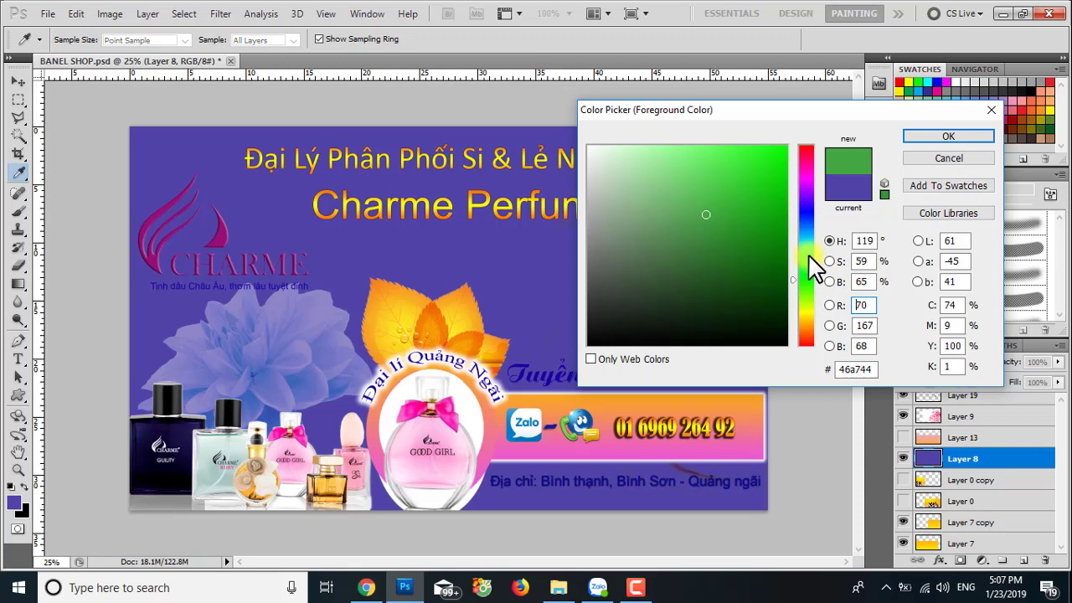
left_click(760, 158)
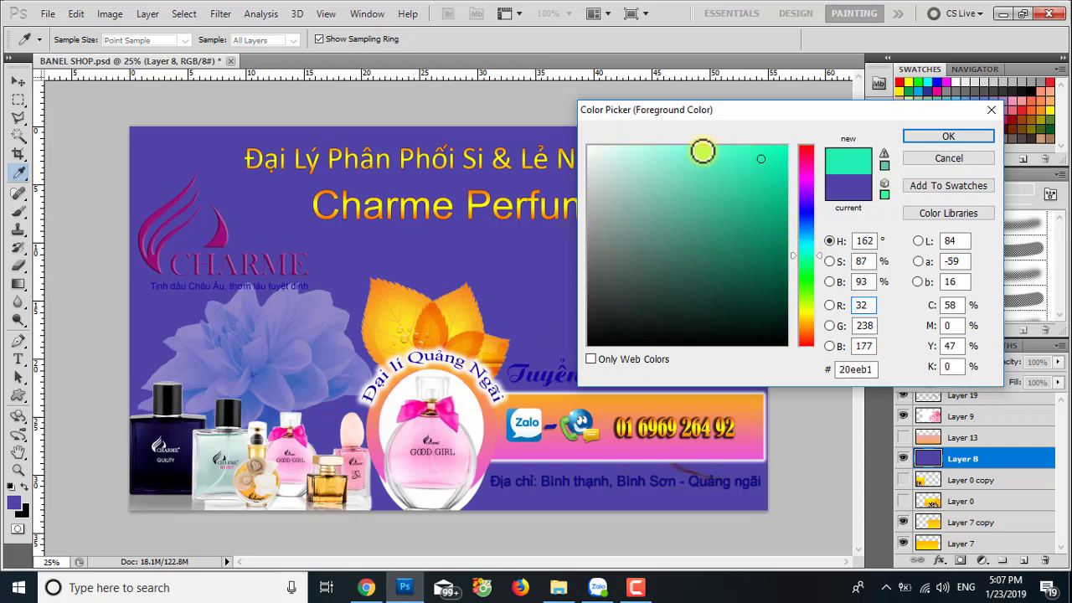
left_click(703, 150)
left_click(809, 177)
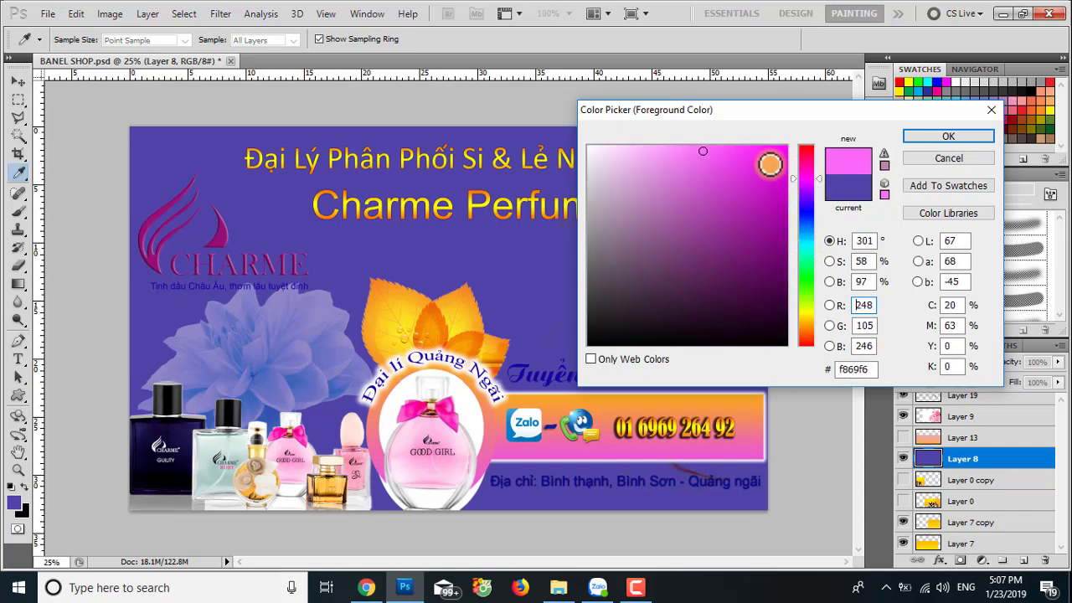
left_click(735, 201)
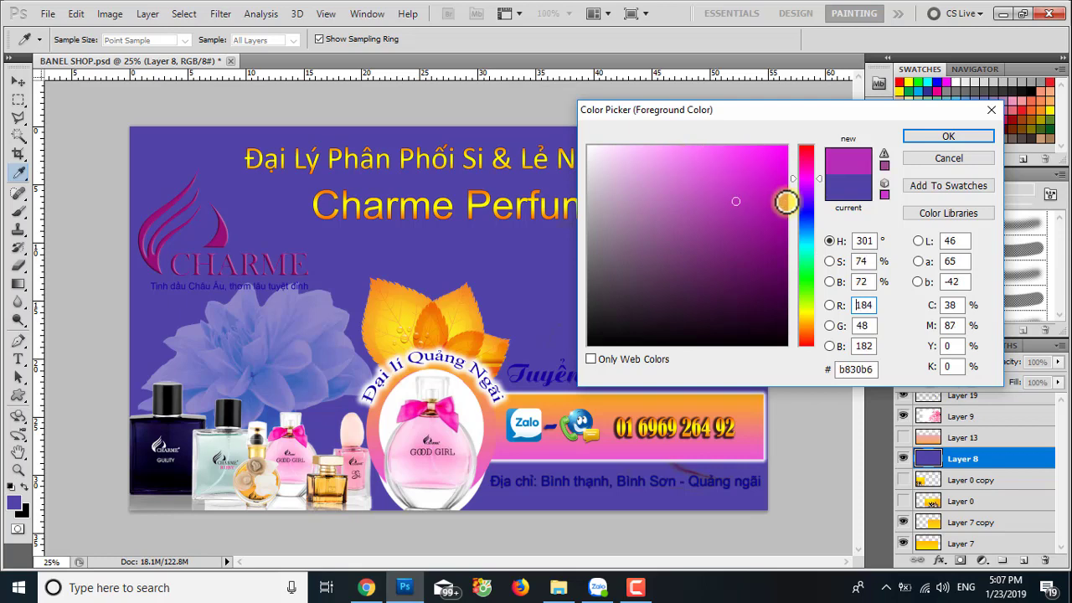
left_click(686, 190)
left_click_drag(601, 176, 606, 165)
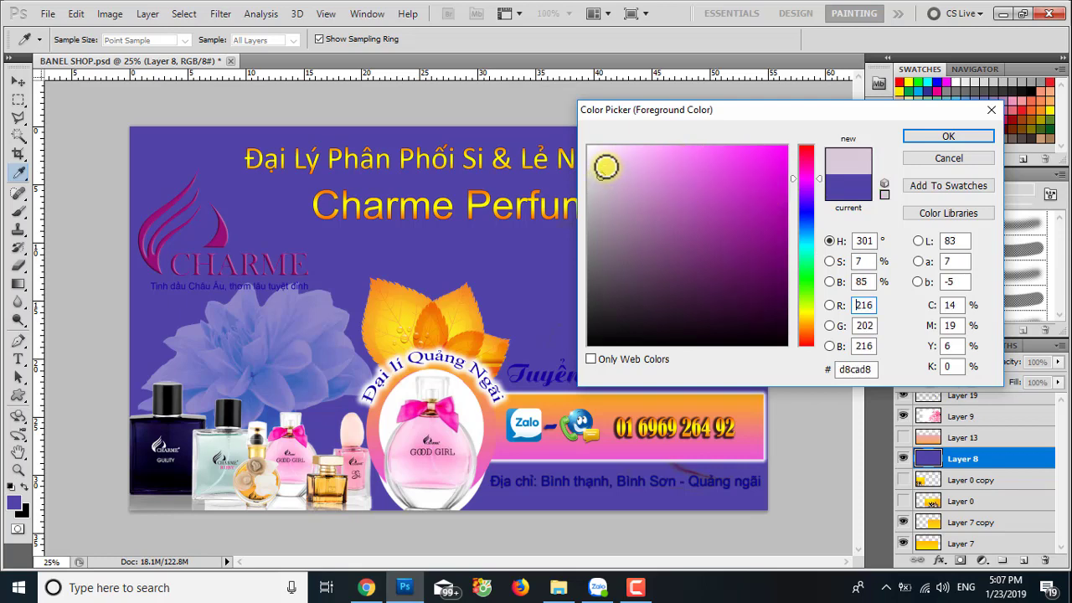
left_click(909, 142)
key("v")
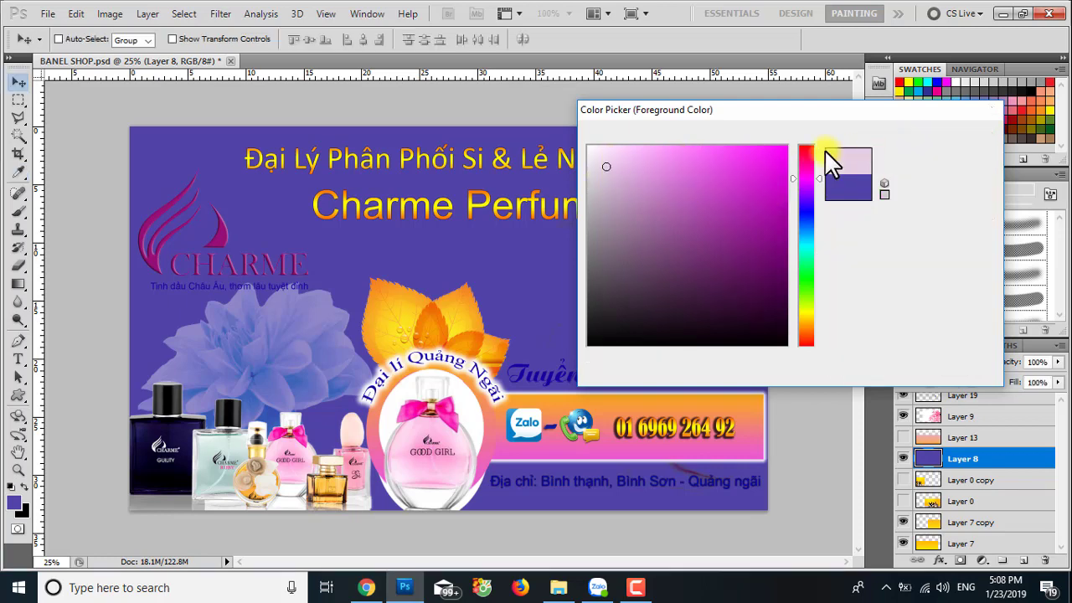
key("alt+BackSpace")
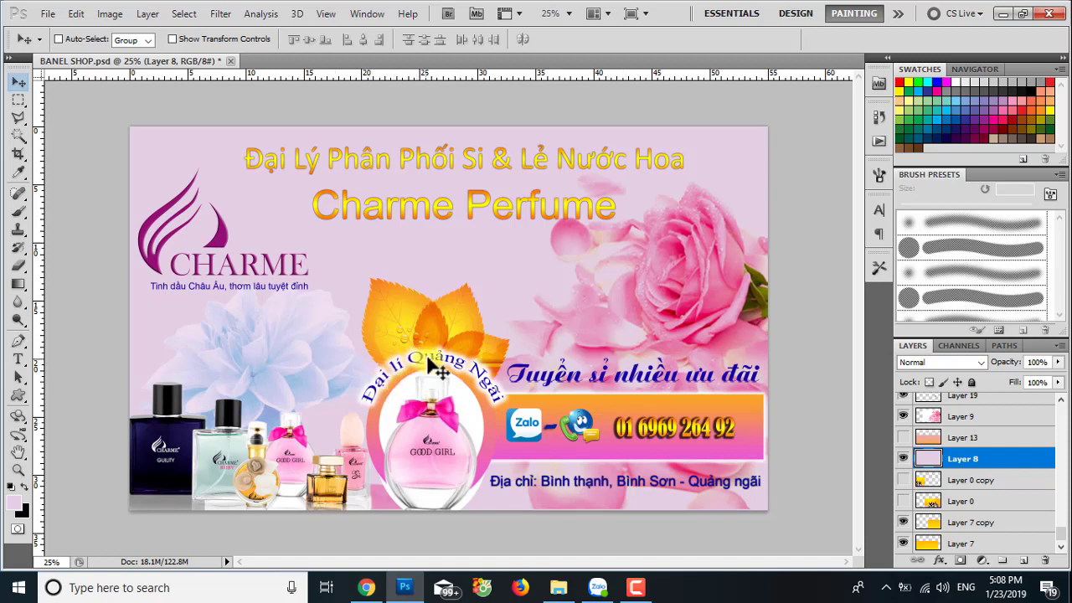
right_click(381, 383)
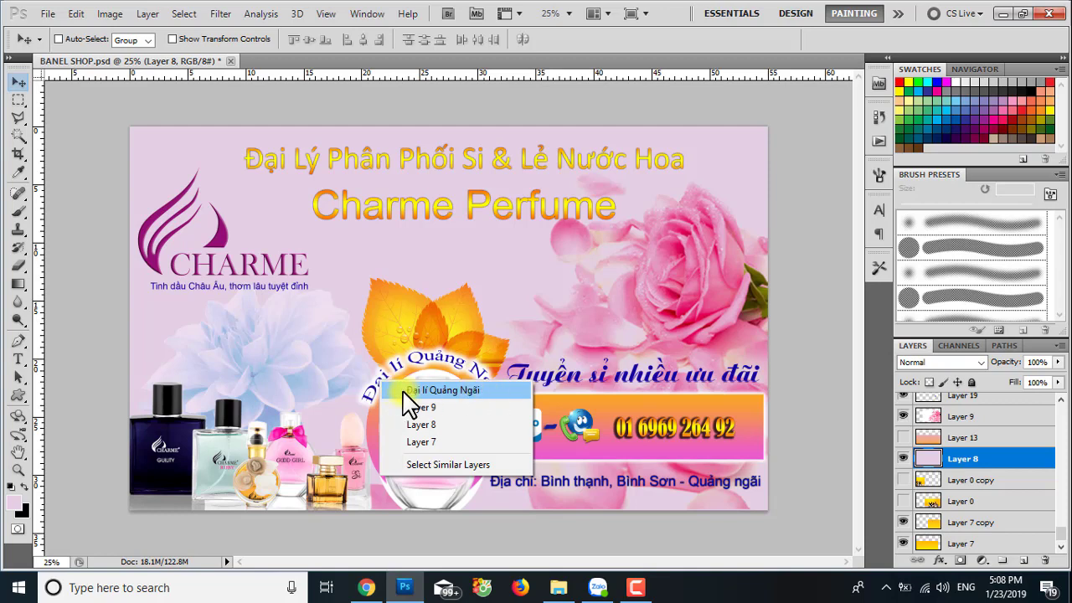
left_click(423, 389)
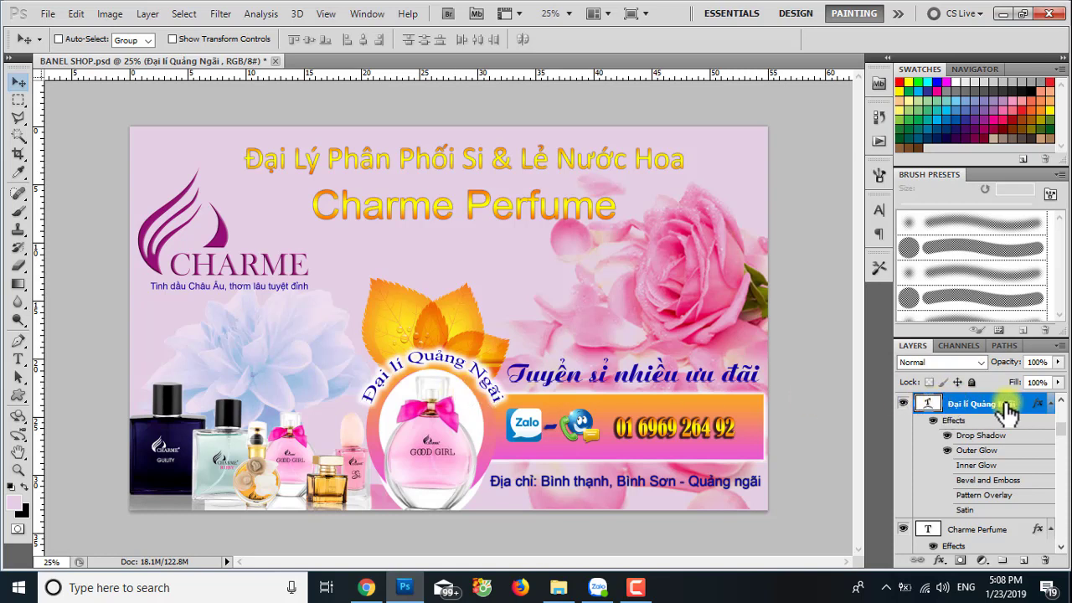
Select and delete 'Quảng Ngãi' from the curved badge text.
double_click(936, 408)
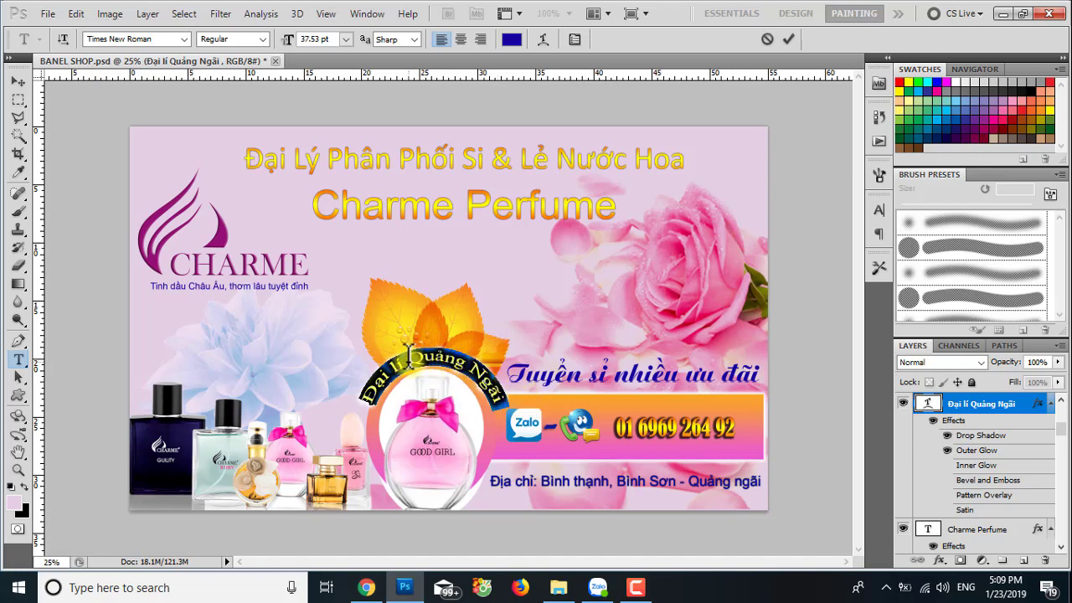
left_click(408, 356)
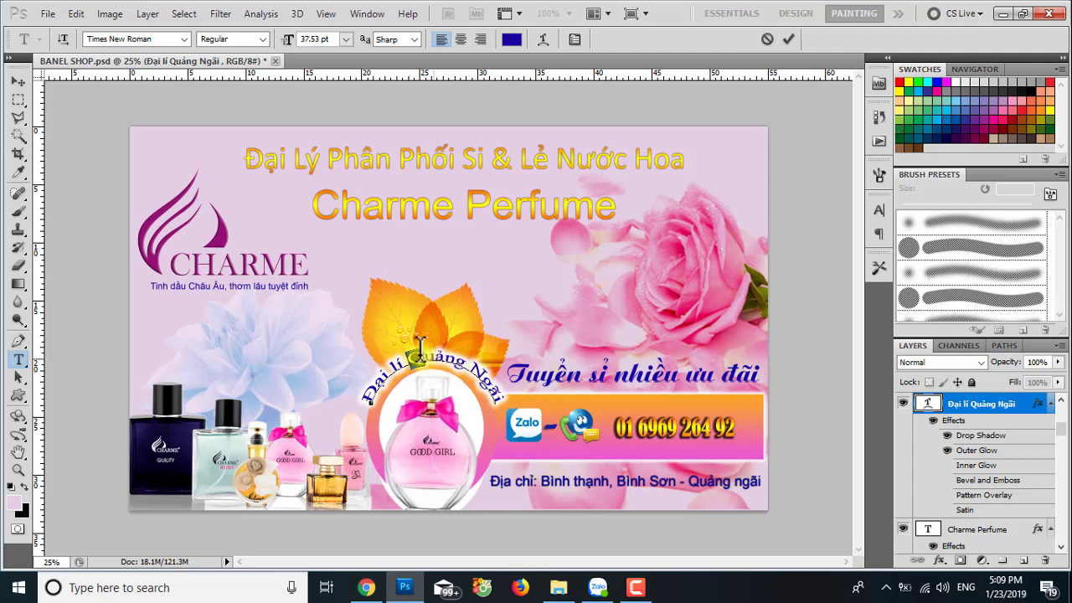
mouse_move(419, 348)
left_mouse_down()
mouse_move(506, 397)
mouse_move(473, 359)
left_mouse_up()
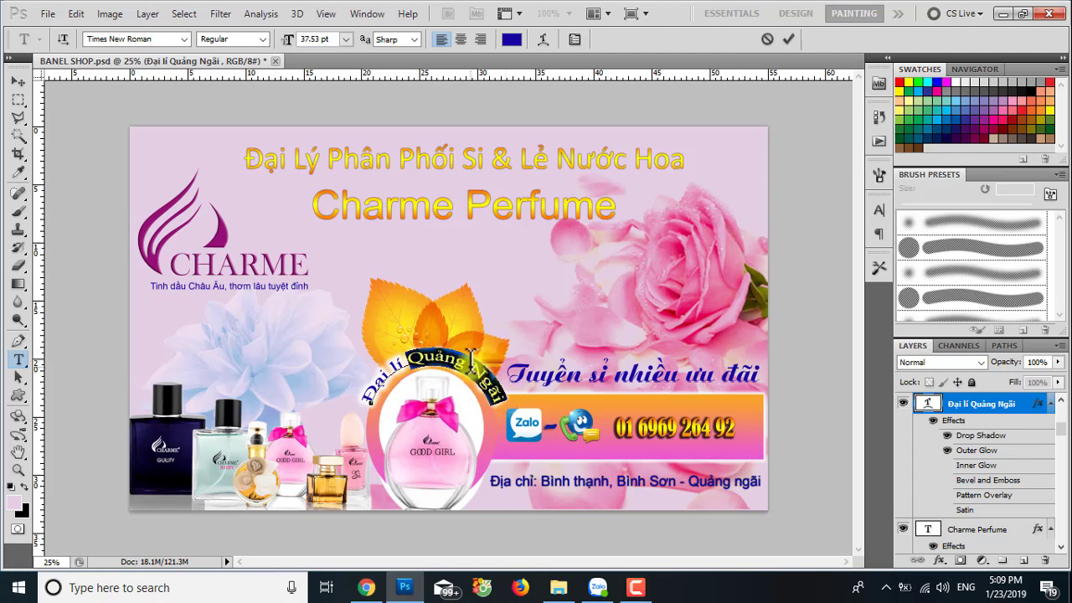
left_click_drag(471, 355, 461, 348)
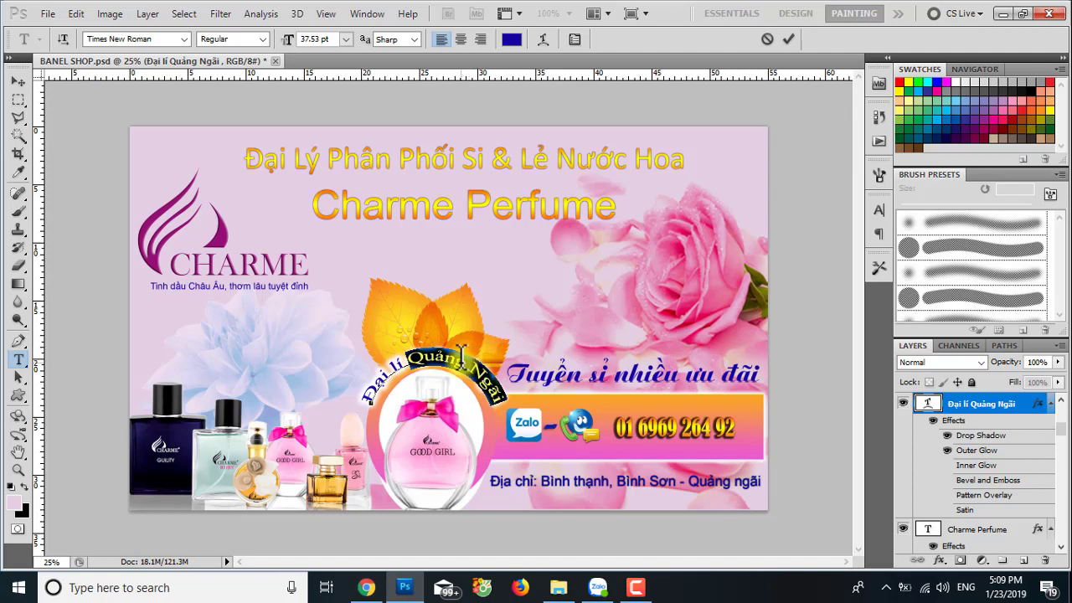
key("BackSpace")
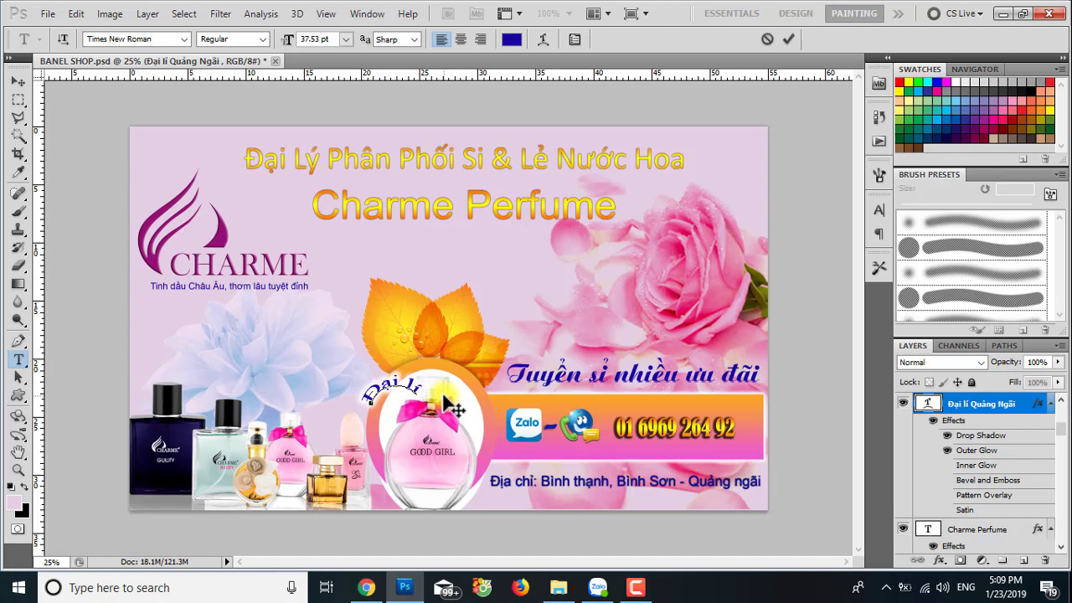
Type 'BÌNH THUẬN' in its place, correcting the final letters.
type("B")
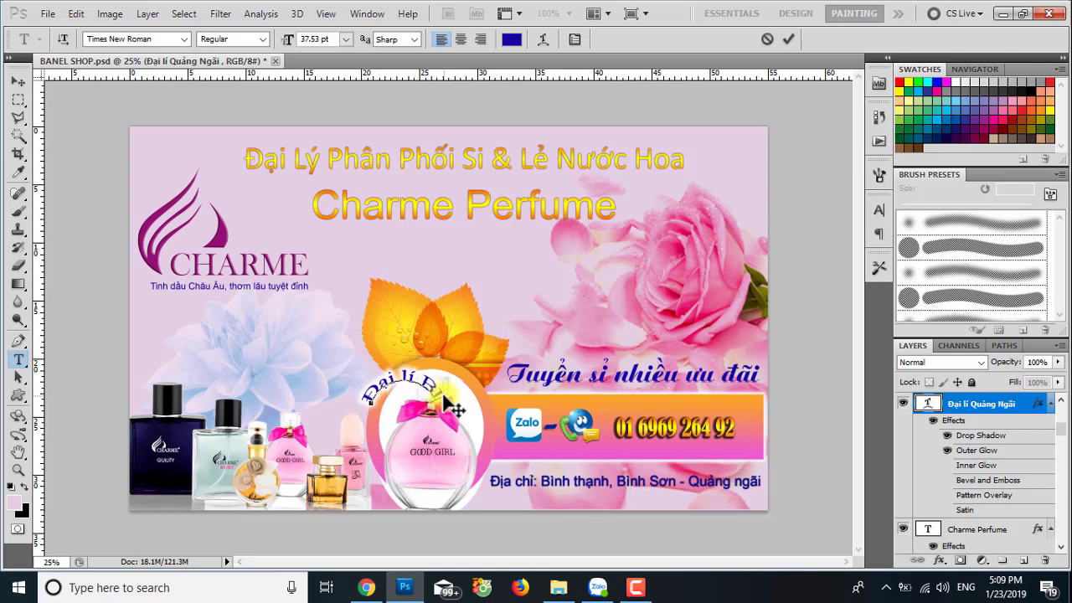
type("INH")
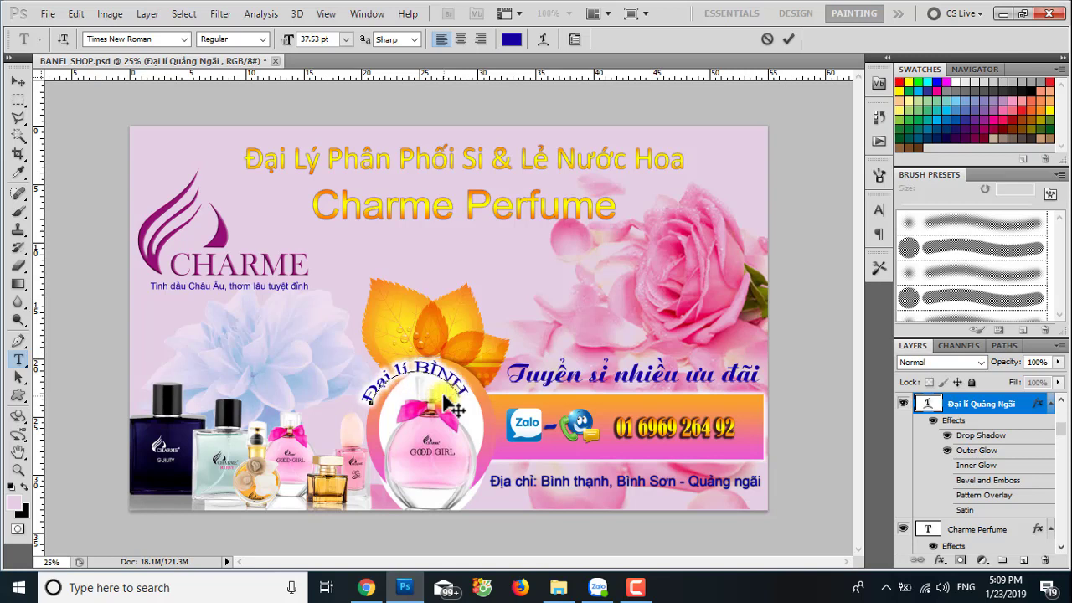
type(" THUẬN")
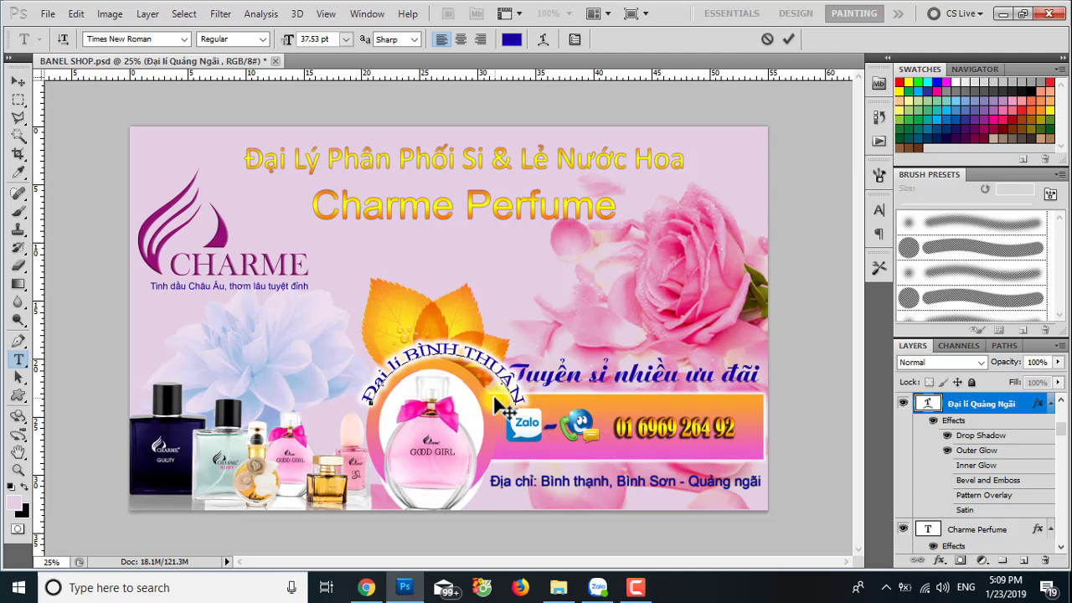
left_click_drag(536, 419, 526, 416)
type("ẬN")
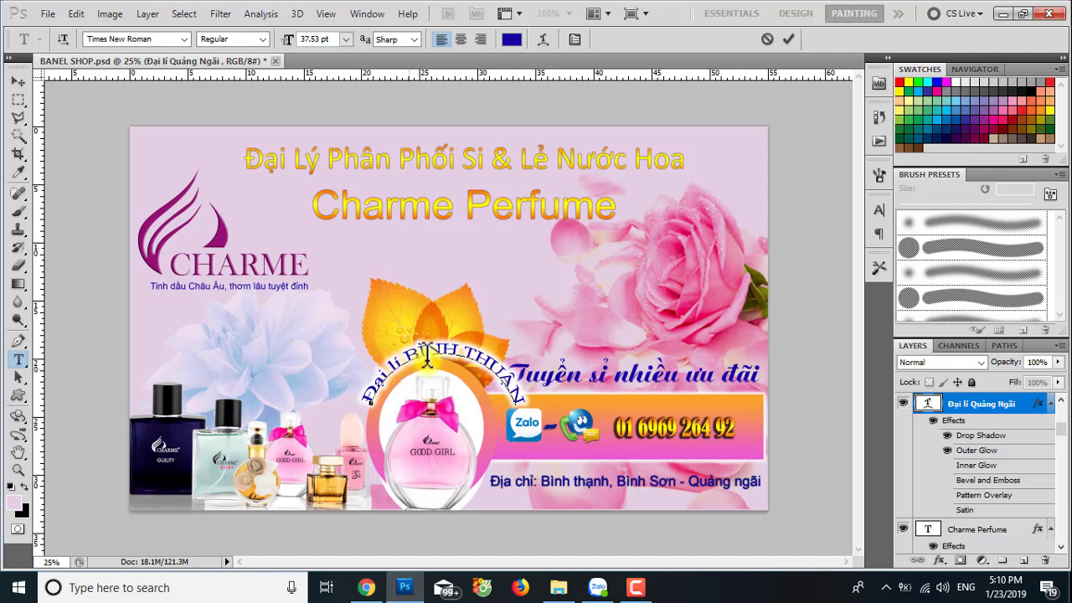
key("BackSpace")
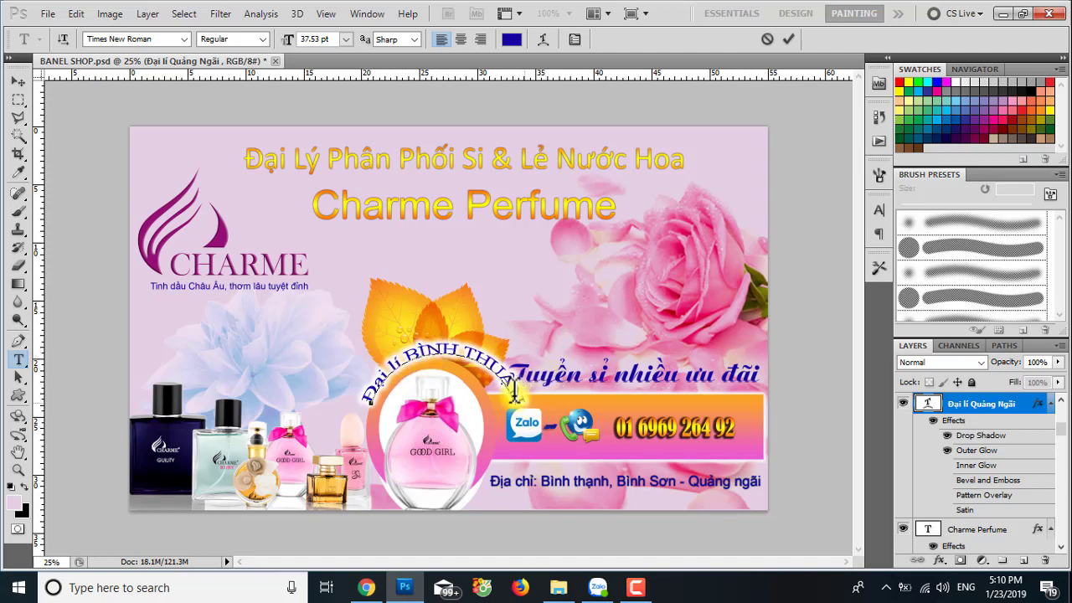
type("N")
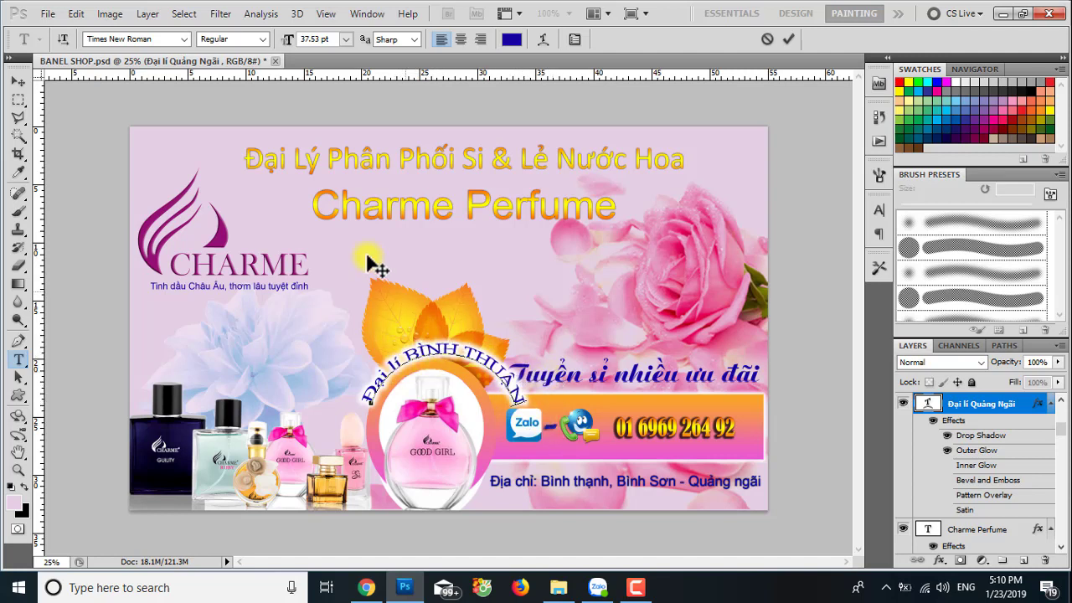
Commit the curved Đại lí BÌNH THUẬN text and drag it slightly left and down.
left_click(22, 82)
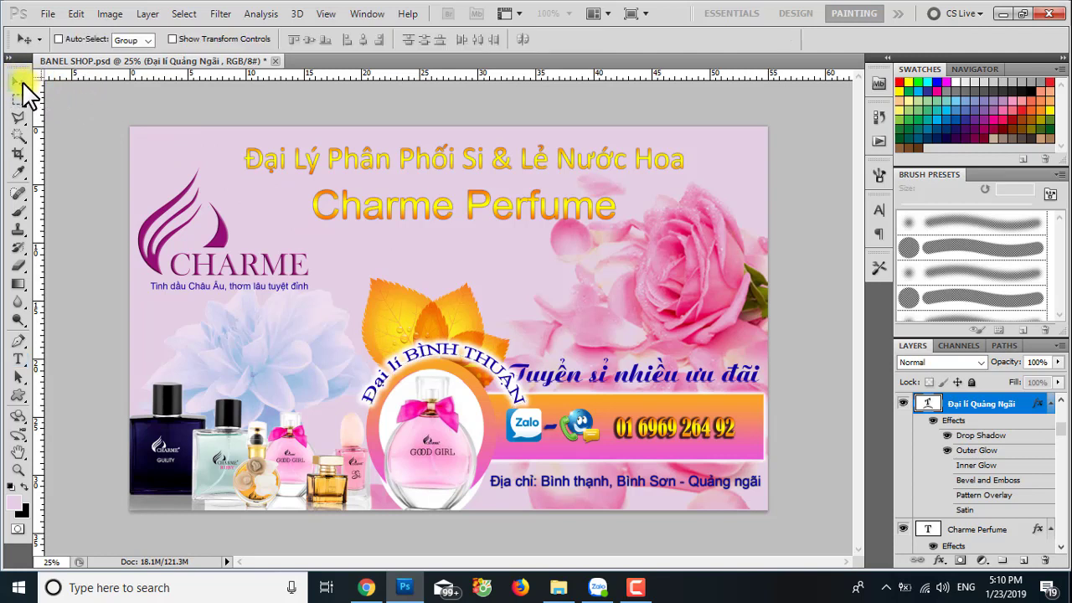
left_click(476, 290)
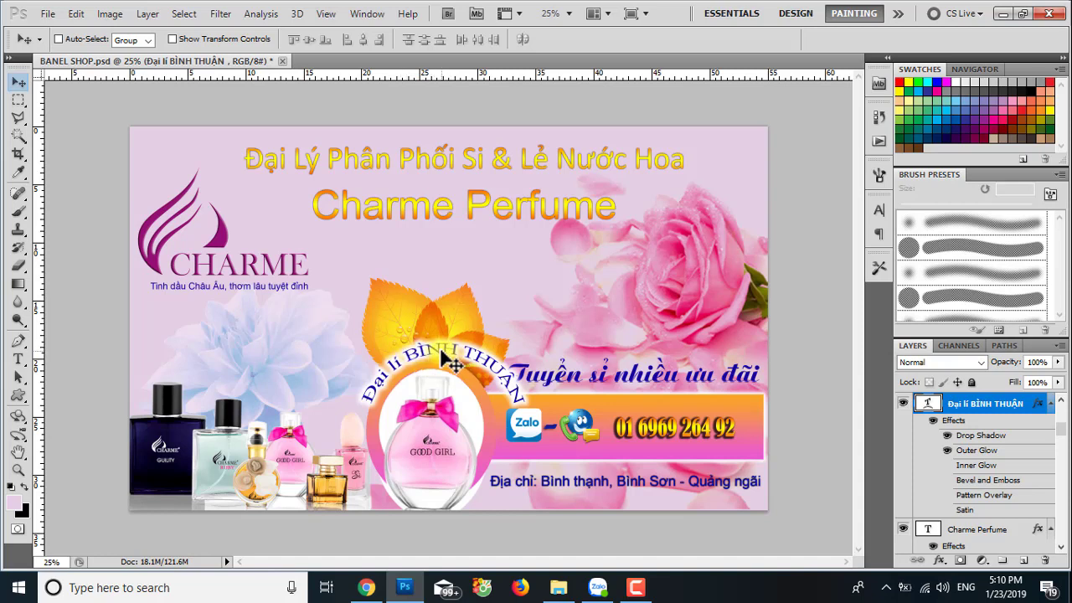
mouse_move(444, 356)
left_mouse_down()
mouse_move(432, 362)
mouse_move(432, 350)
left_mouse_up()
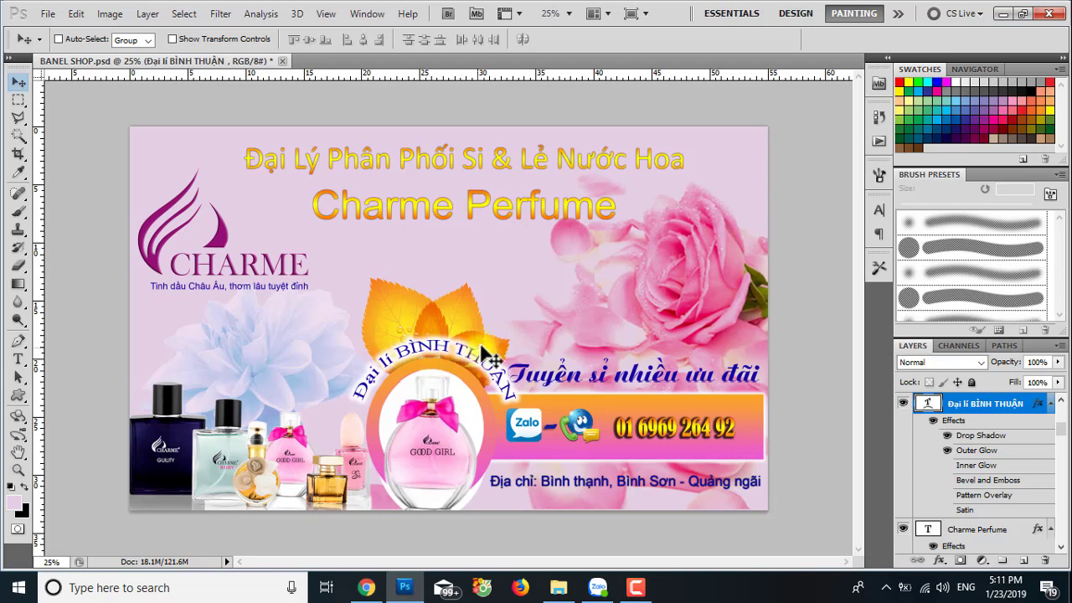
Fine-tune the curved text's position with arrow-key nudges, then enter Free Transform.
key("Left")
key("Left")
key("Left")
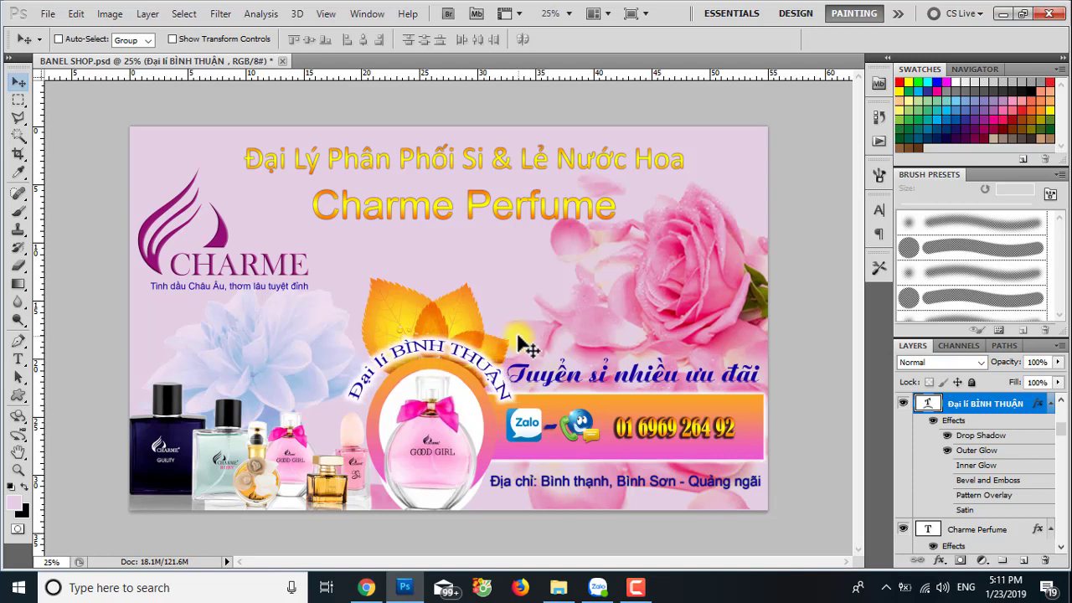
key("Left")
key("Left")
key("Left")
key("Left")
key("Left")
key("Left")
key("Left")
key("Left")
key("Left")
key("Right")
key("Right")
key("Right")
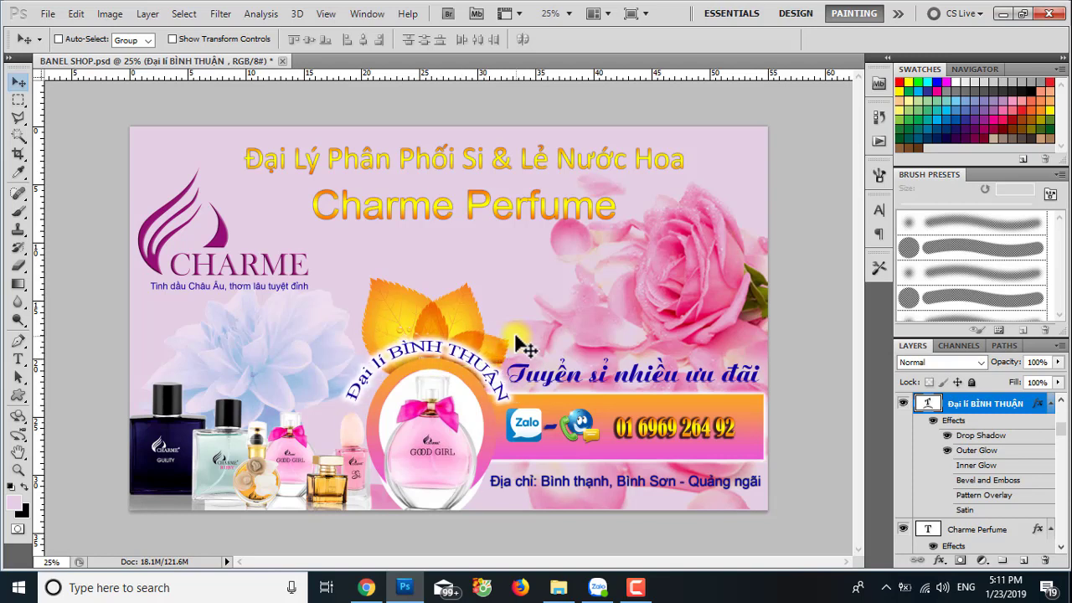
key("Right")
key("Right")
key("Right")
key("Right")
key("Right")
key("Right")
key("Right")
key("Right")
key("Right")
key("Left")
key("Left")
key("Left")
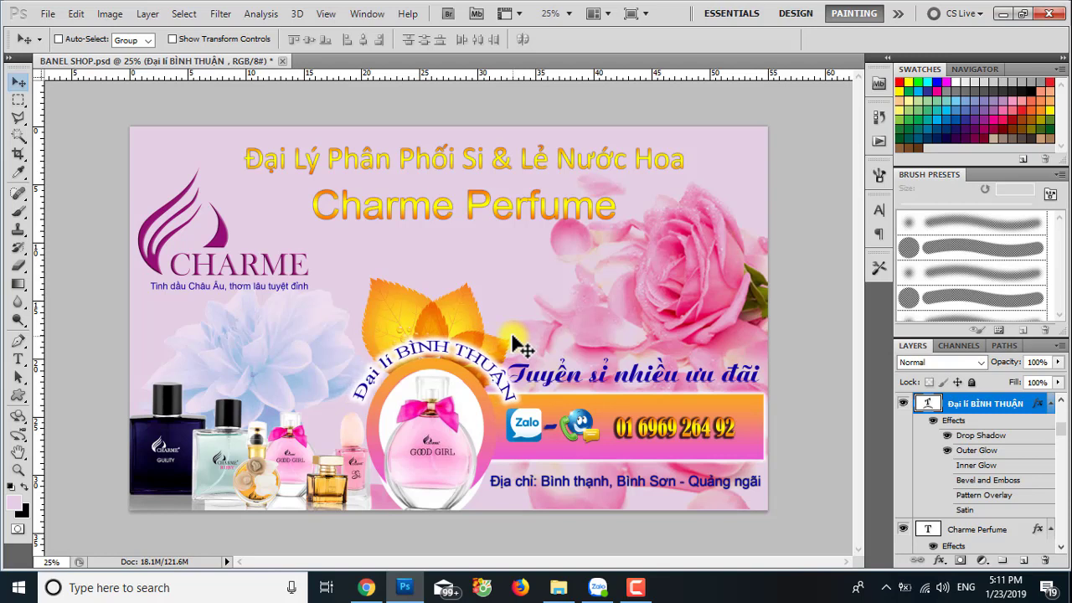
key("Left")
key("Left")
key("Left")
key("Down")
key("Down")
key("Down")
key("Down")
key("Down")
key("Down")
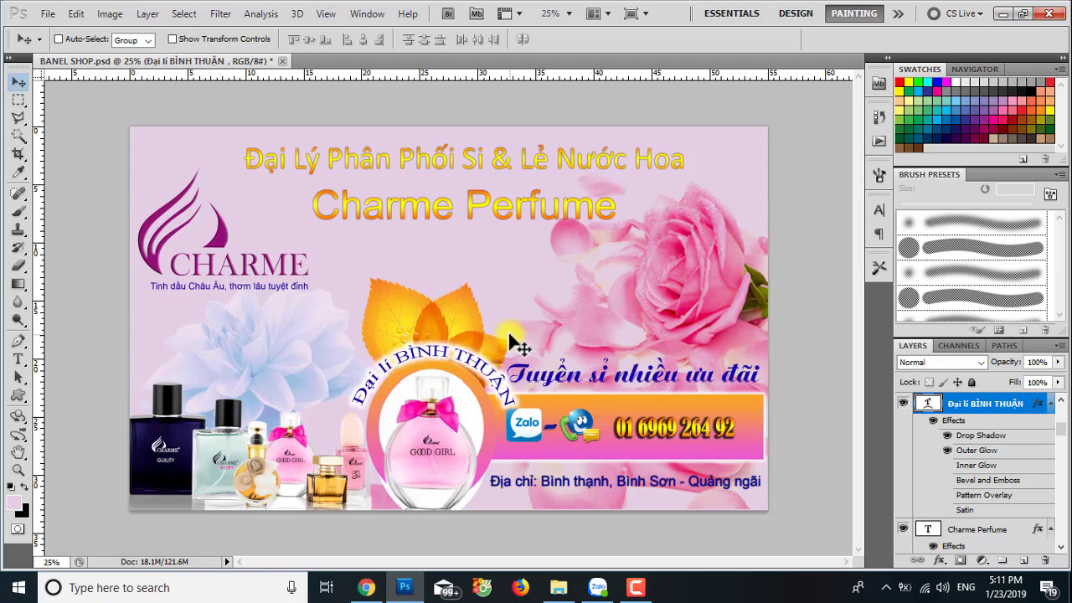
key("Down")
key("Down")
key("Down")
key("Down")
key("Down")
key("Down")
key("Up")
key("Up")
key("Up")
key("Up")
key("Up")
key("Up")
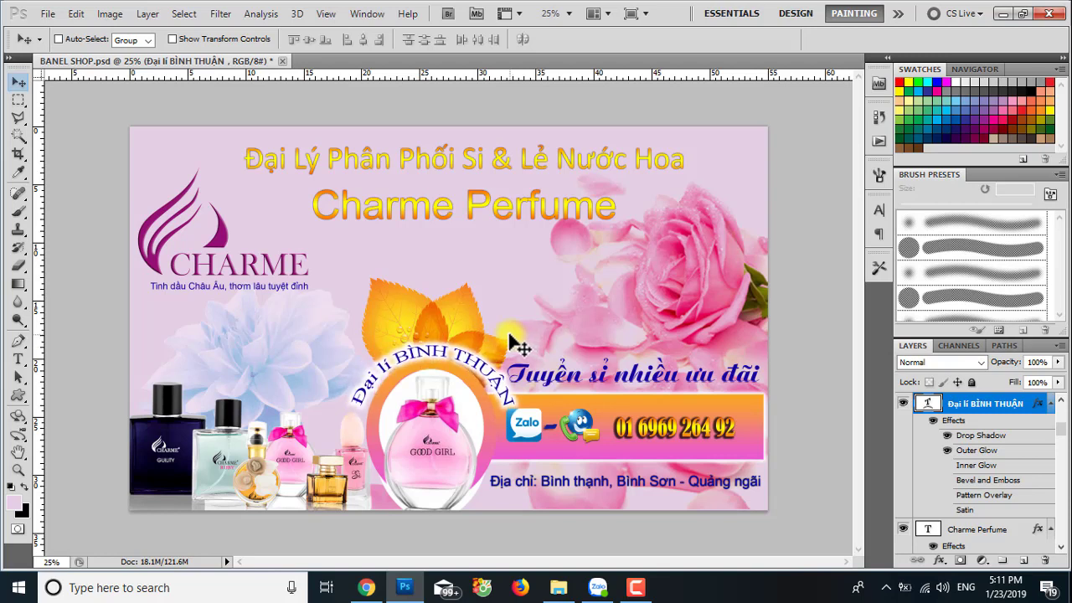
key("Up")
key("Up")
key("Up")
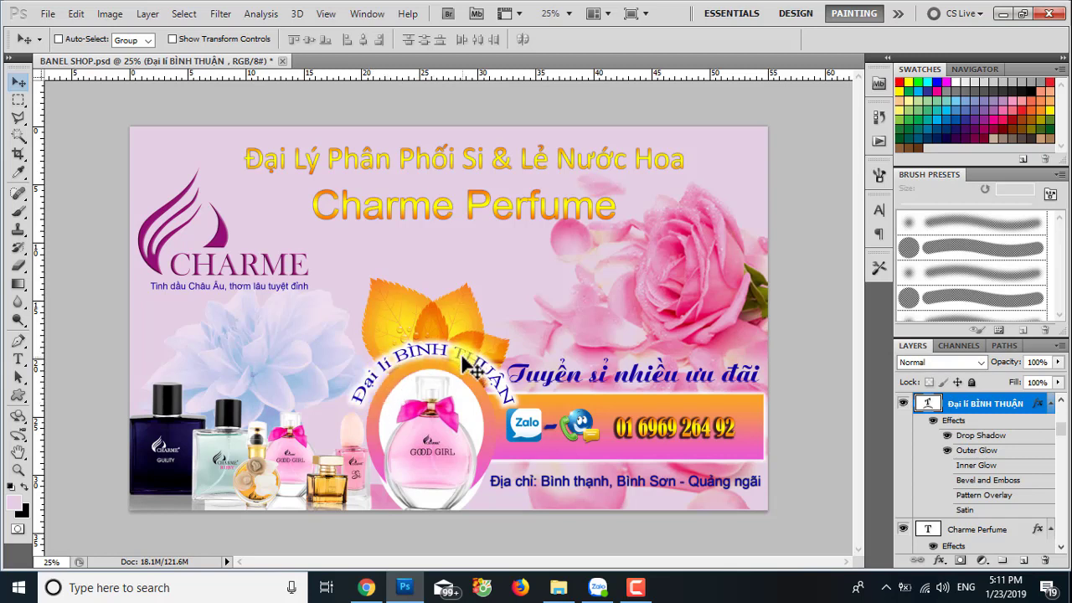
key("ctrl+t")
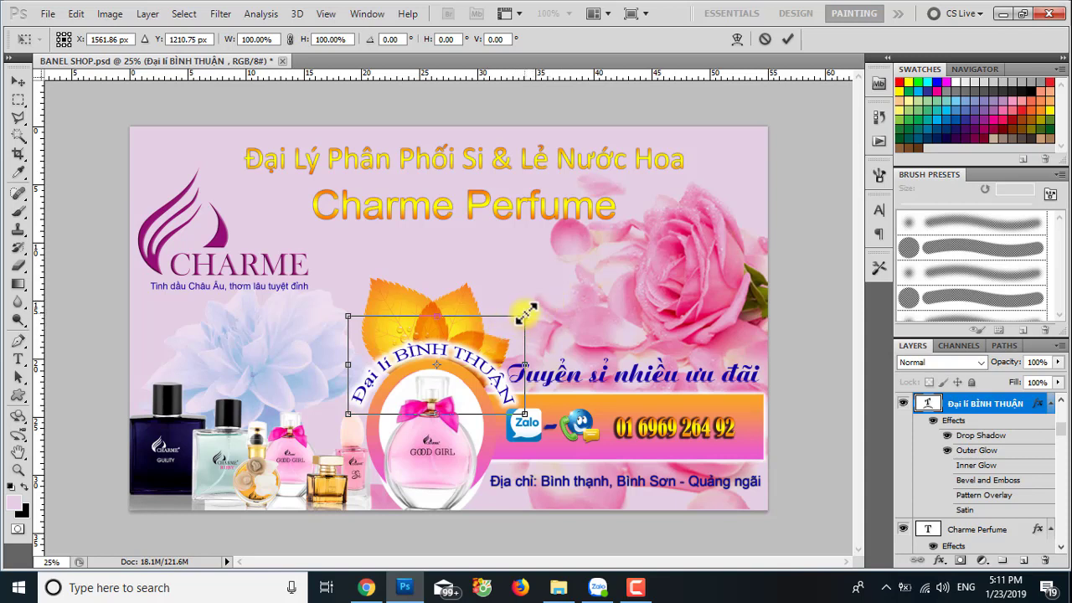
Scale the curved Đại lí BÌNH THUẬN text to 88.83% and nudge it right three Shift-steps.
left_click_drag(526, 313, 499, 318)
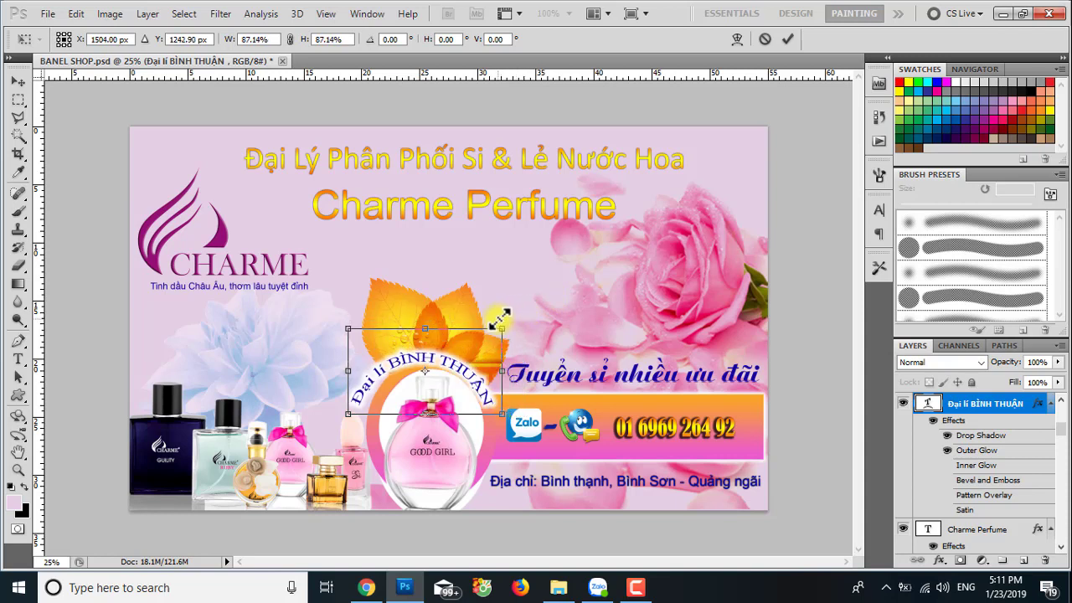
left_click_drag(499, 318, 505, 319)
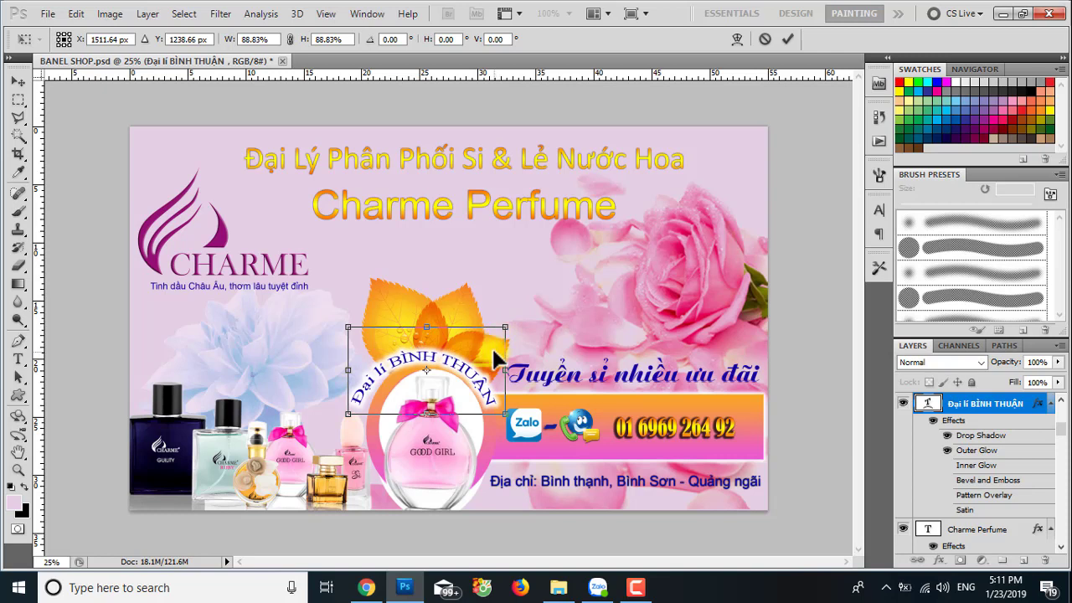
key("Return")
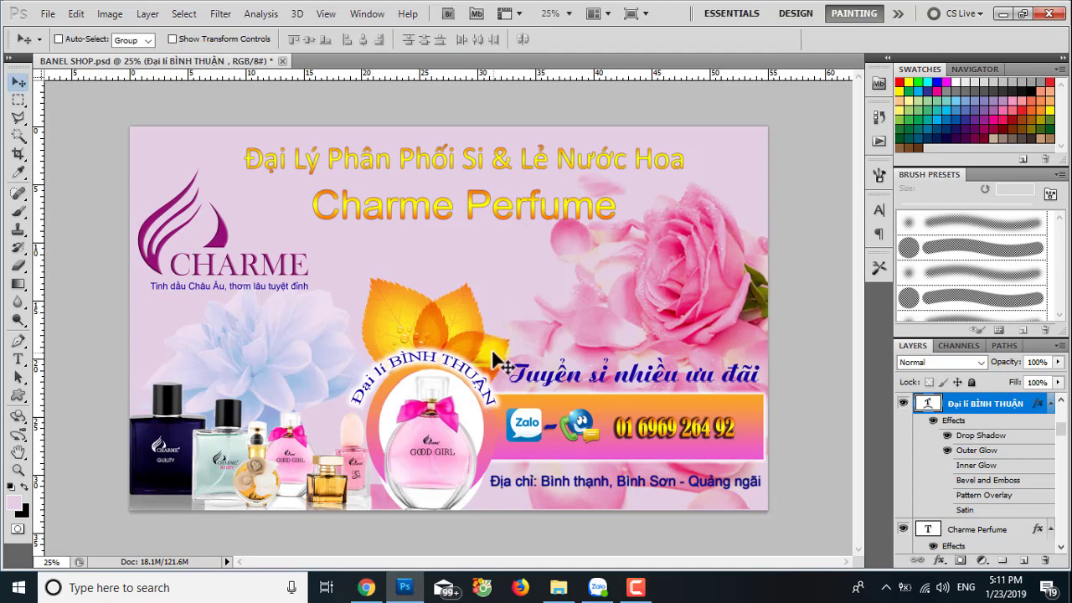
key("shift+Right")
key("shift+Right")
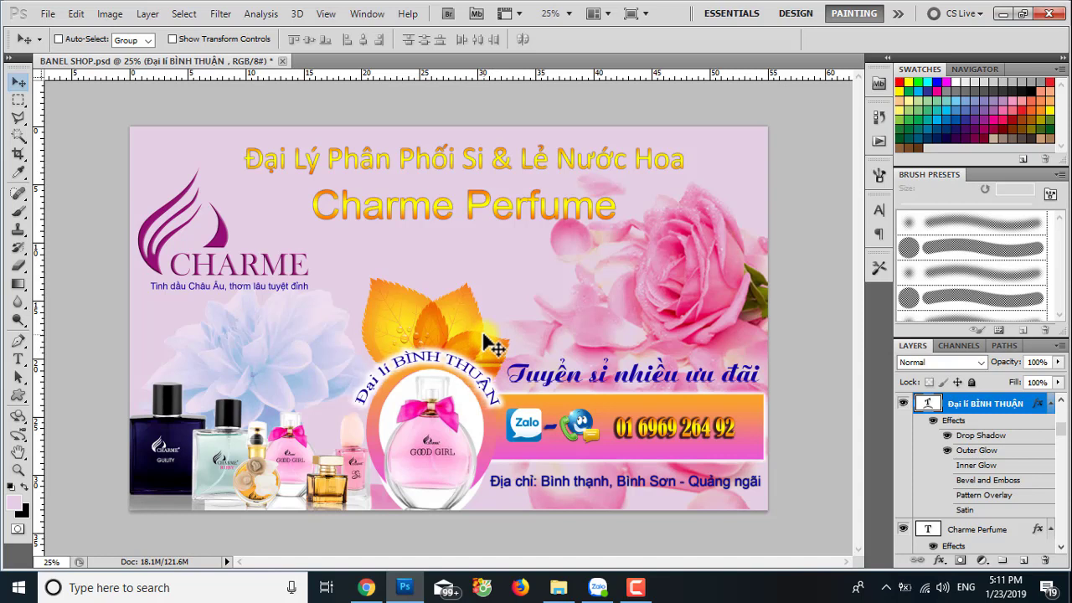
key("shift+Right")
key("shift+Right")
key("shift+Right")
key("shift+Right")
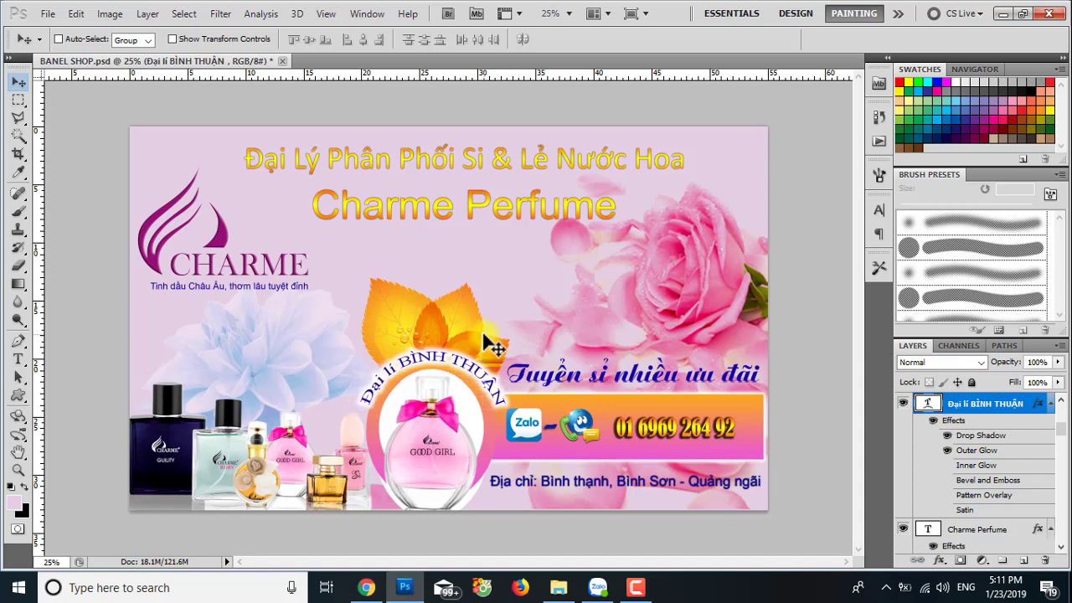
key("shift+Right")
key("shift+Right")
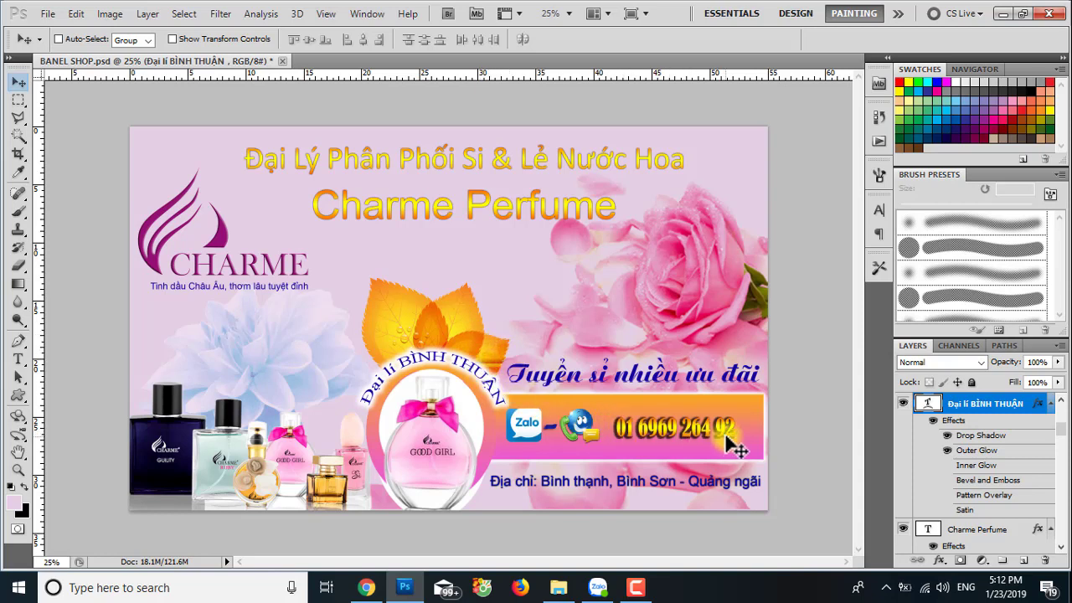
Select the phone number's text layer, type in the new phone number and commit it.
right_click(644, 434)
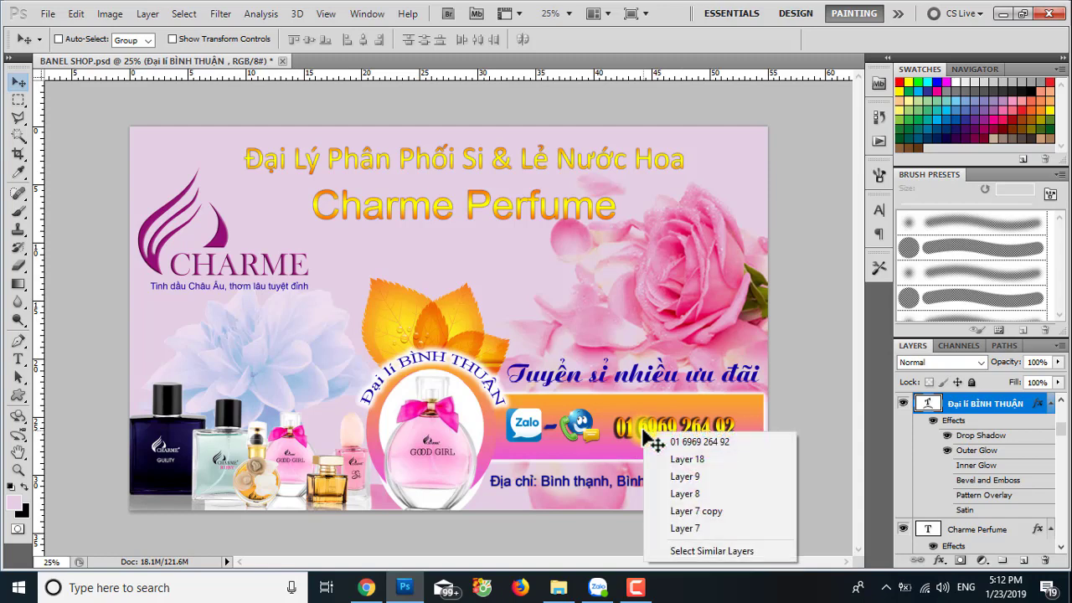
left_click(637, 421)
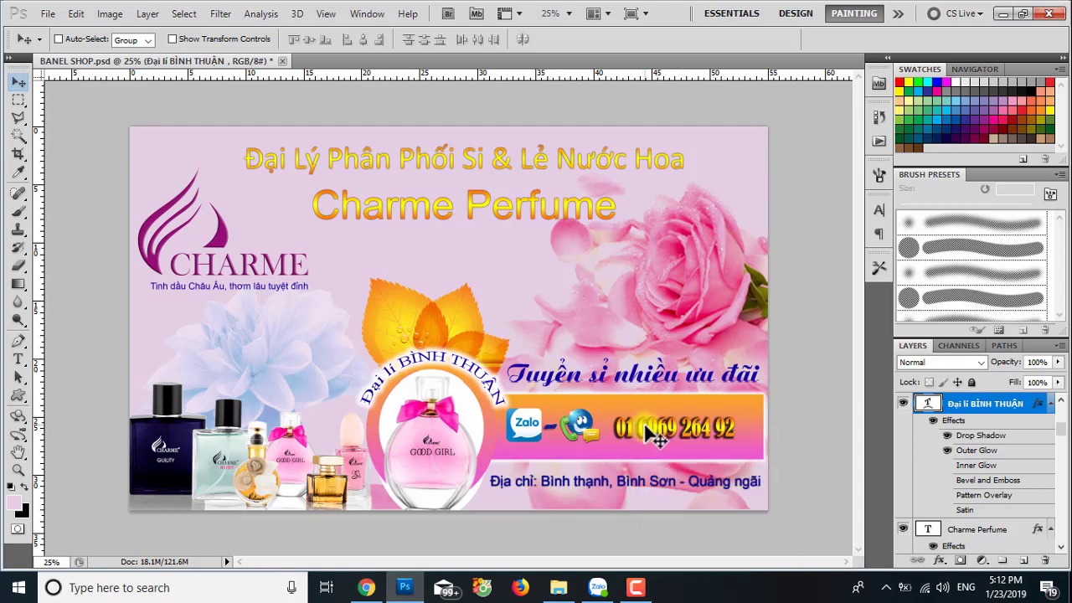
right_click(646, 431)
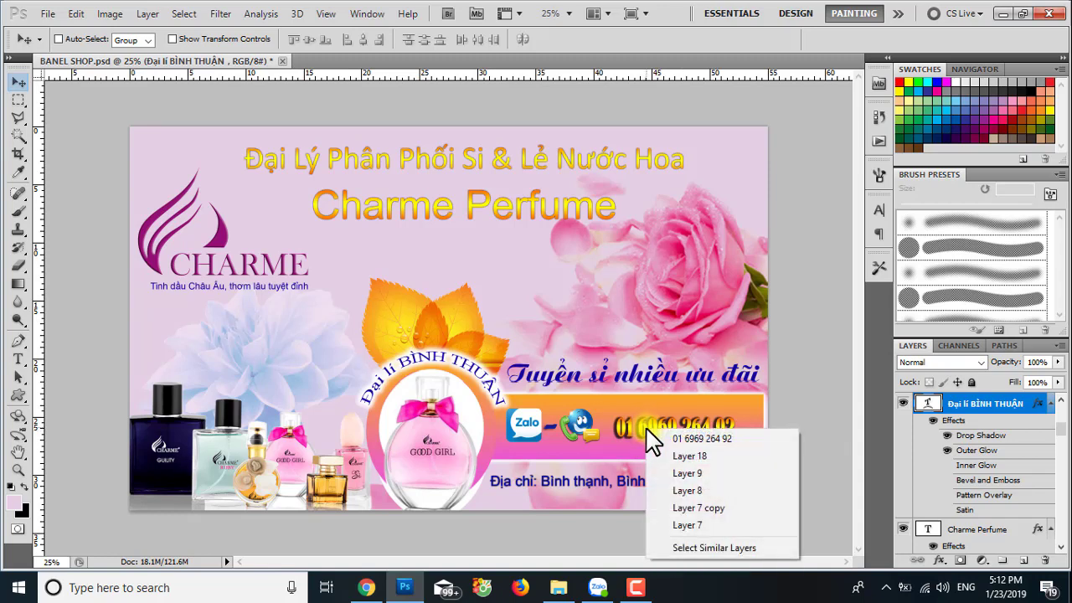
left_click(709, 438)
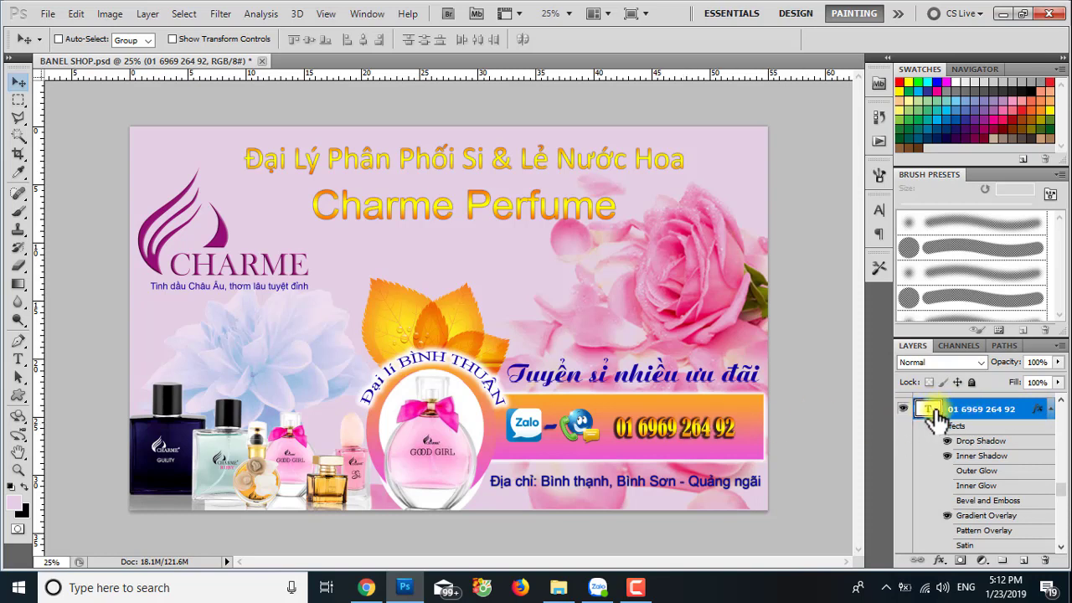
double_click(932, 411)
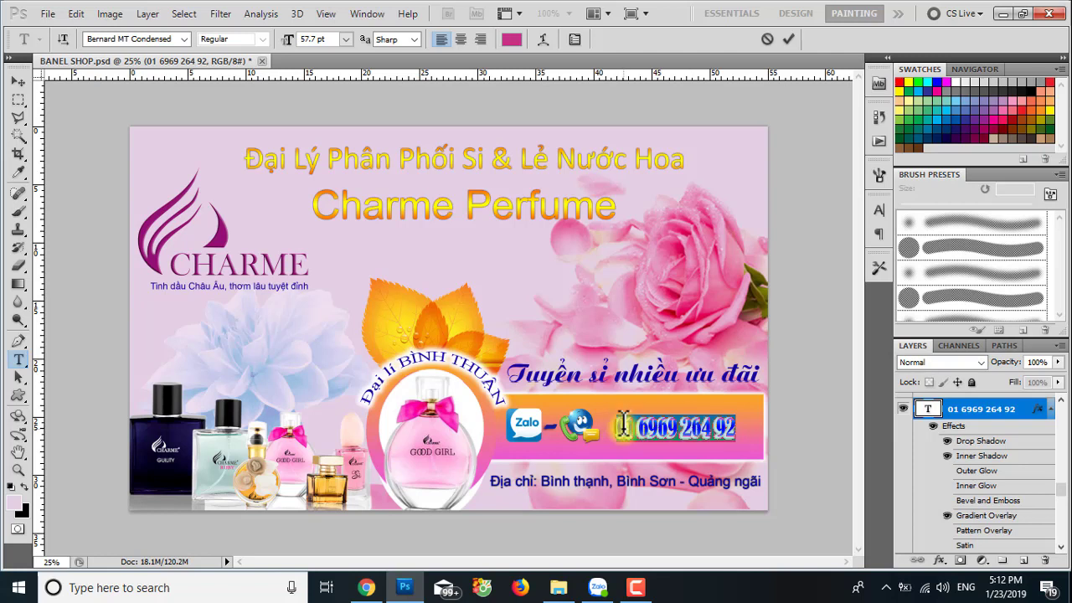
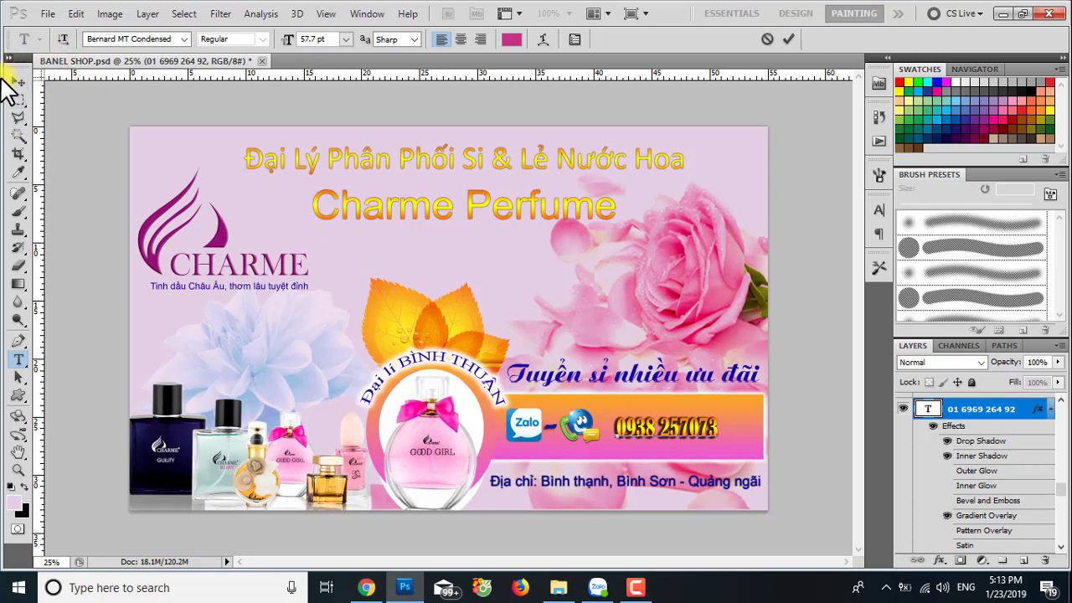
left_click(19, 82)
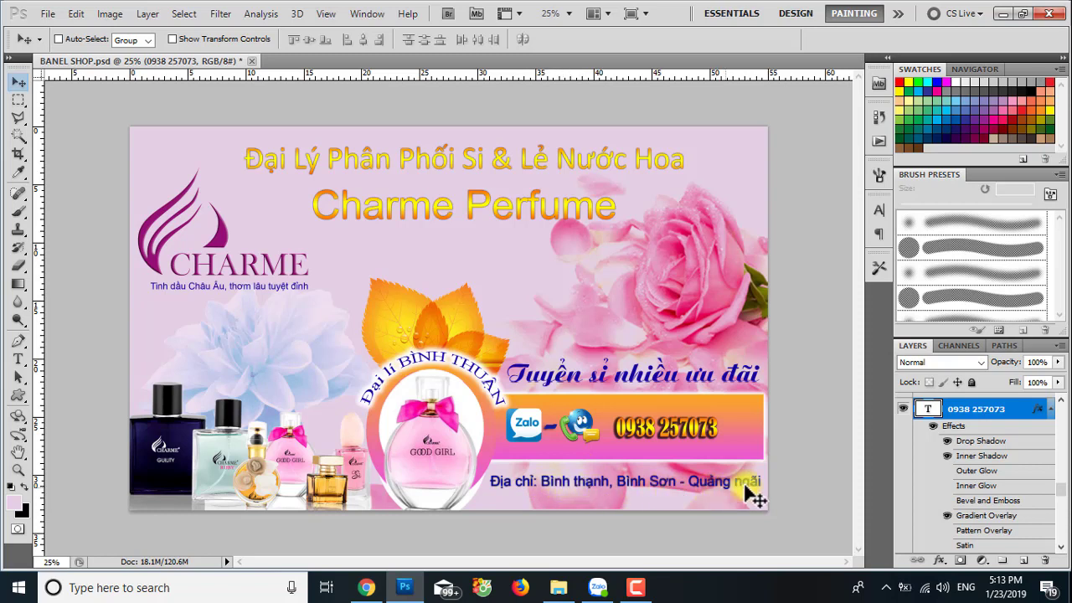
Select the address line's text layer and turn on its Drop Shadow.
right_click(588, 484)
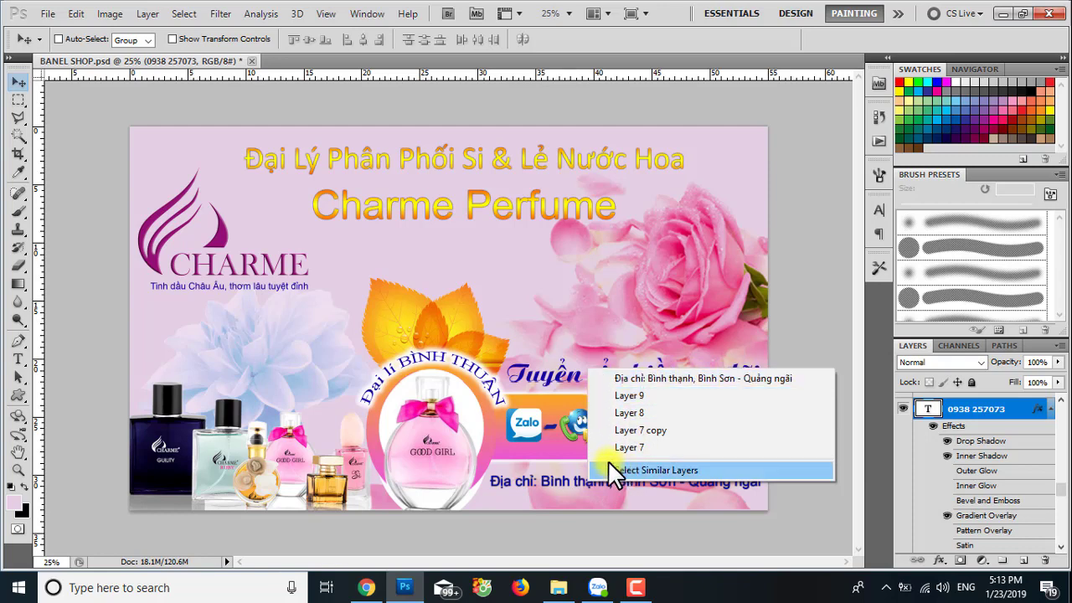
left_click(649, 379)
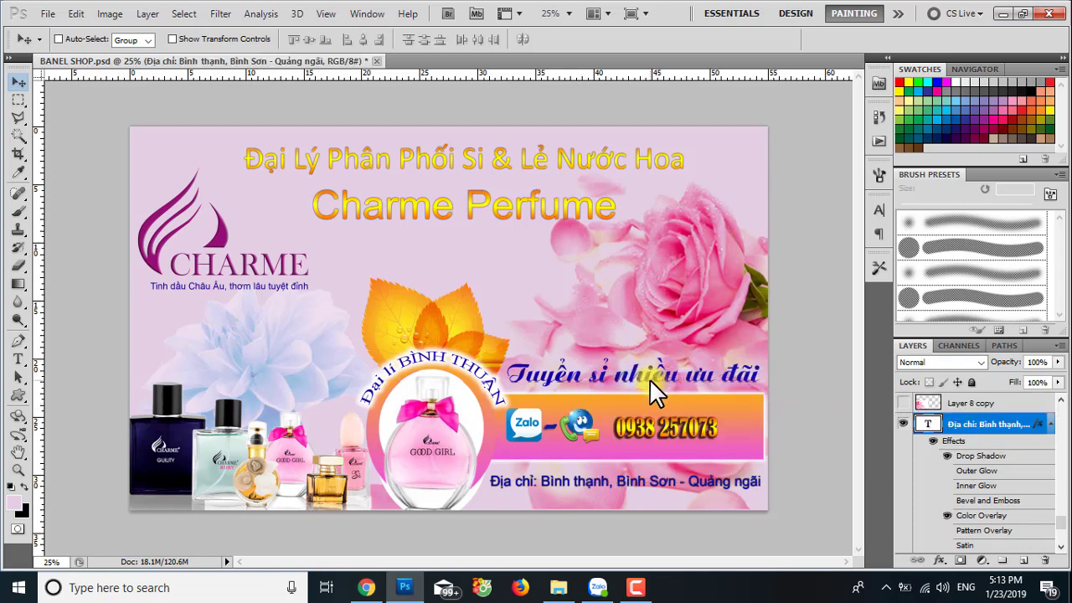
left_click(947, 456)
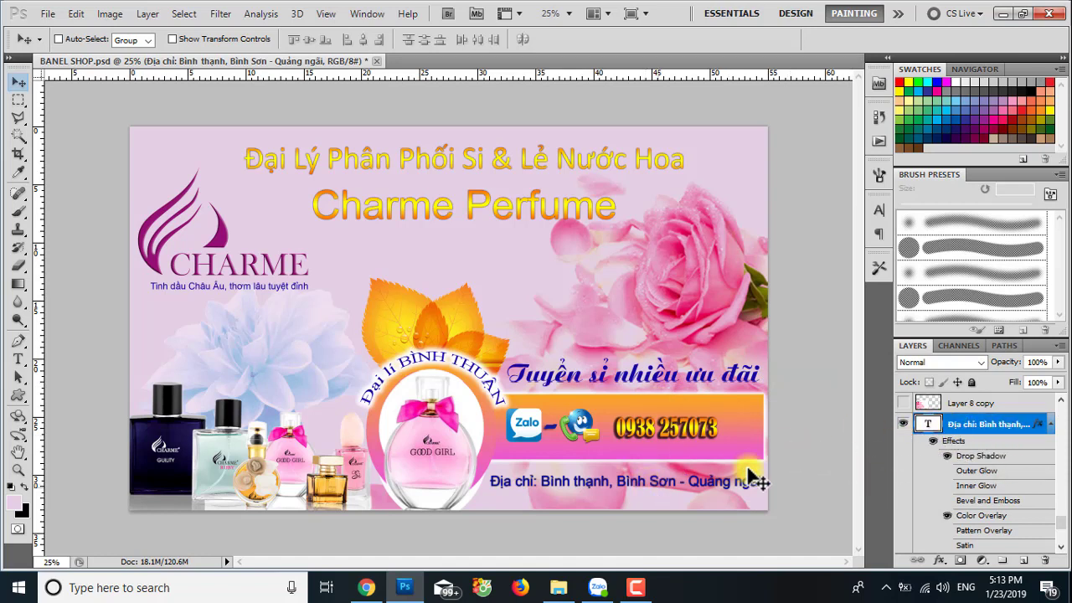
Replace the old address after 'Địa chỉ:' with the new shop address and commit.
double_click(921, 427)
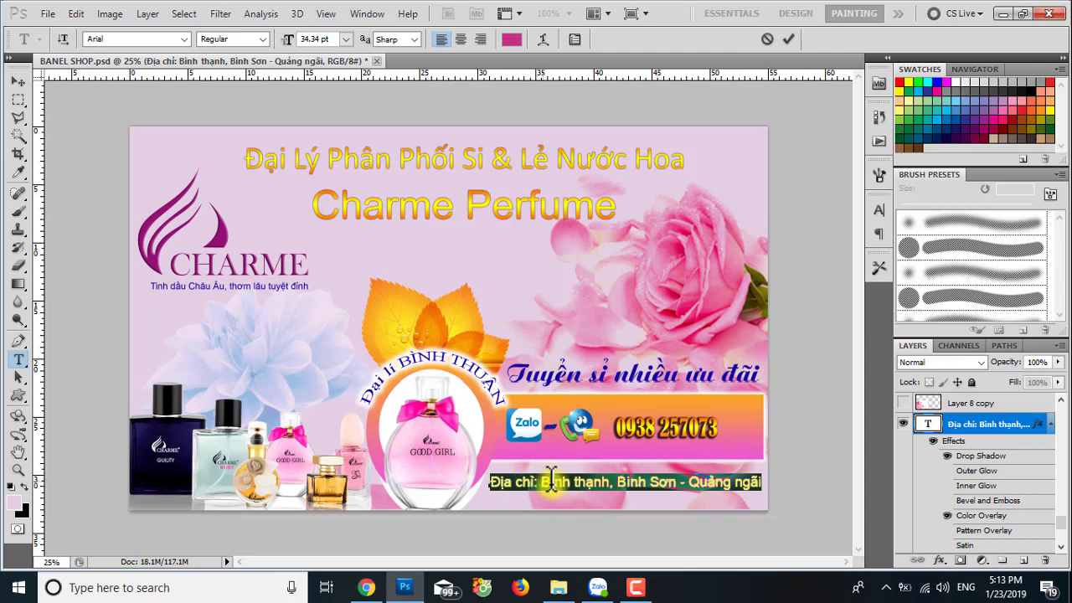
left_click(543, 481)
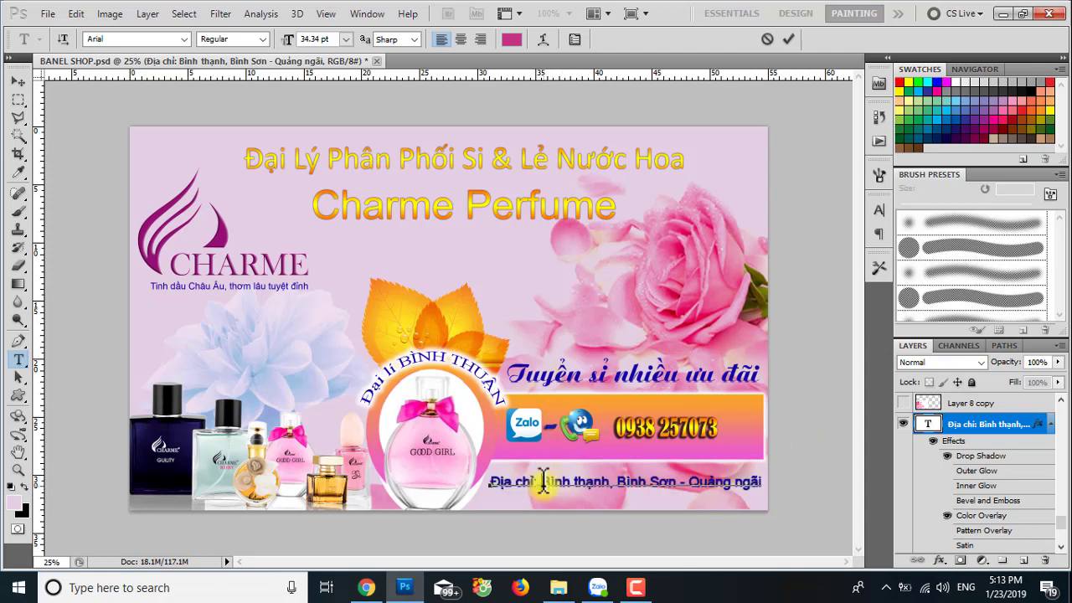
left_click_drag(543, 481, 775, 483)
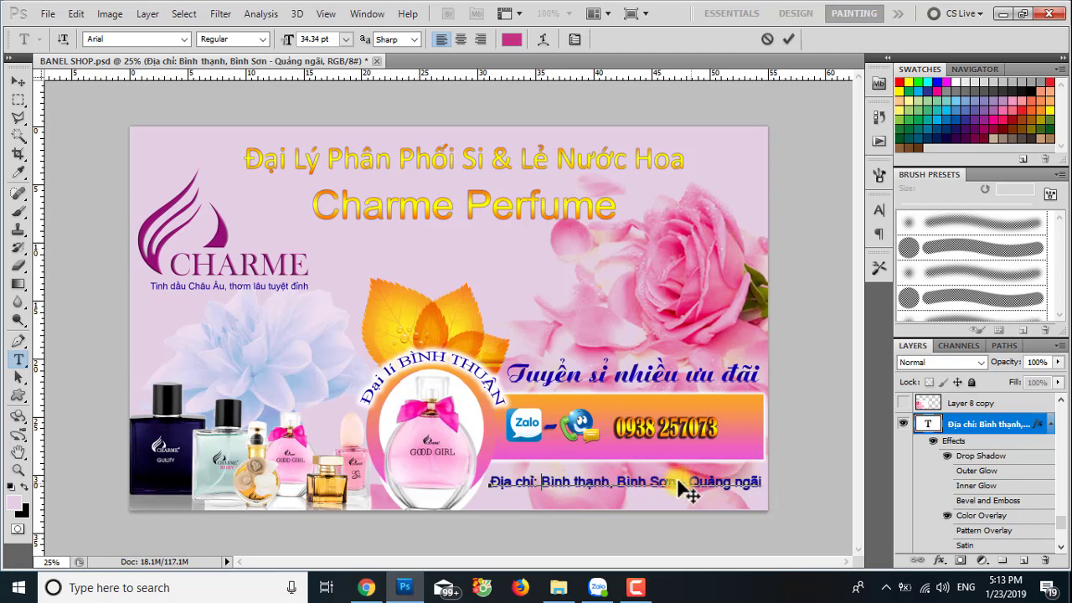
key("BackSpace")
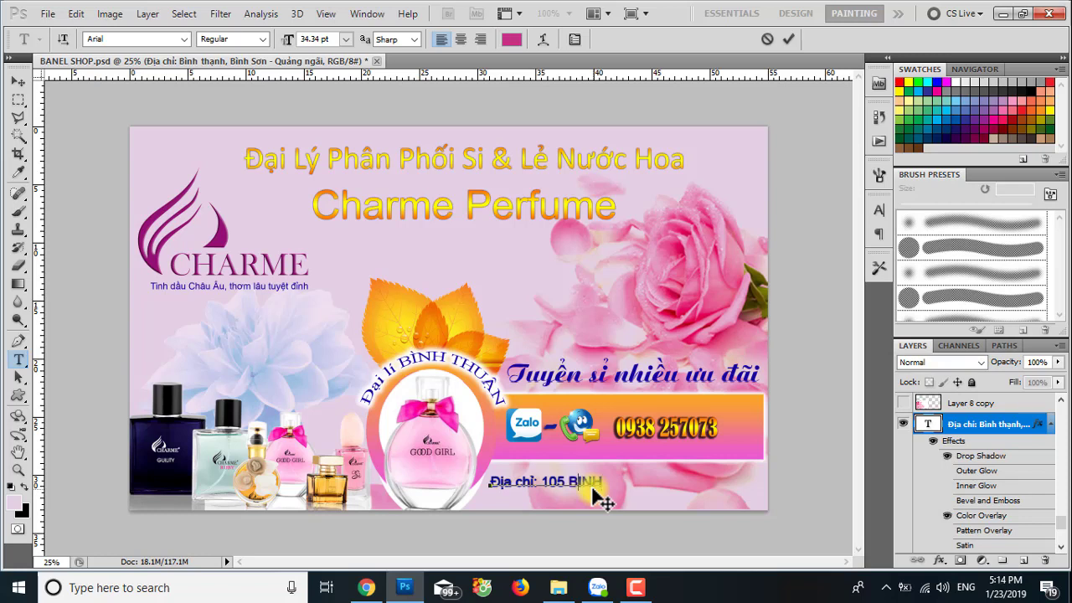
type("AN")
type("- AN G")
key("BackSpace")
key("BackSpace")
key("BackSpace")
key("BackSpace")
key("BackSpace")
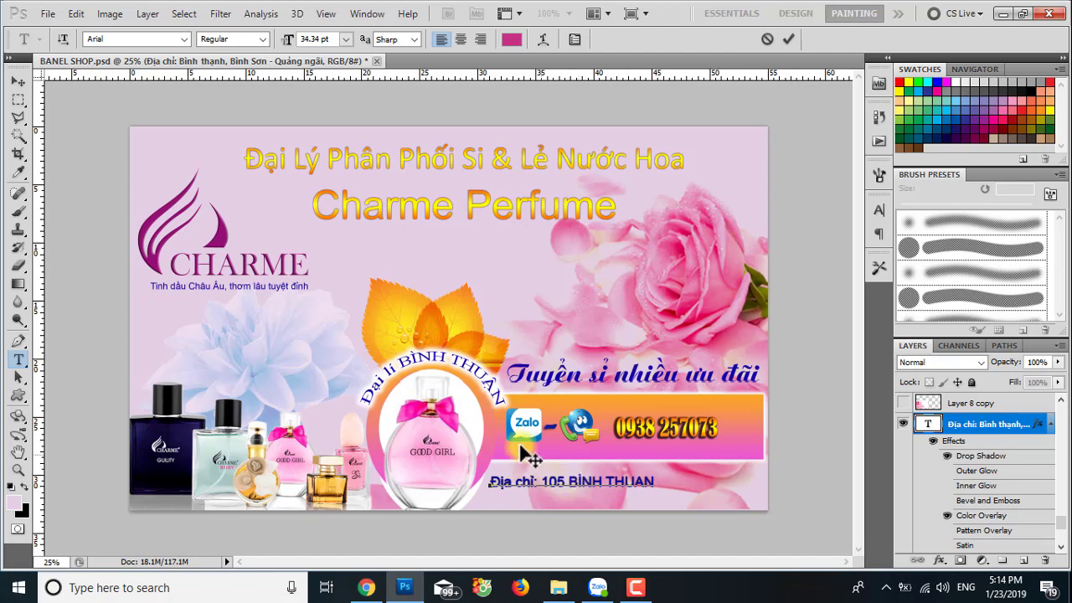
left_click(17, 82)
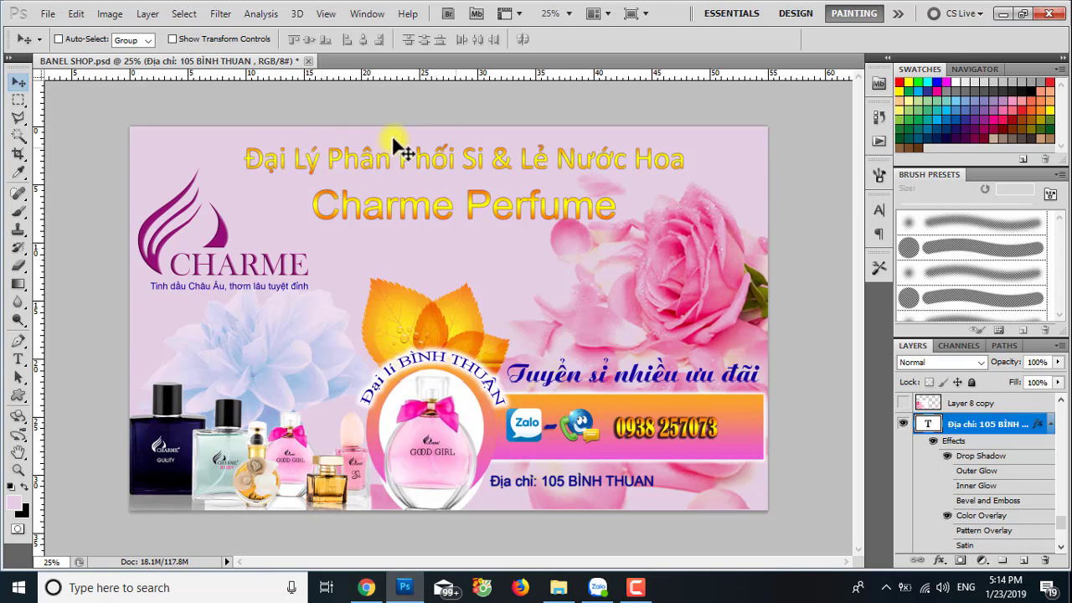
Prefix the headline with 'Tổng' so it reads 'Tổng Đại Lý Phân Phối Si & Lẻ Nước Hoa'.
right_click(310, 172)
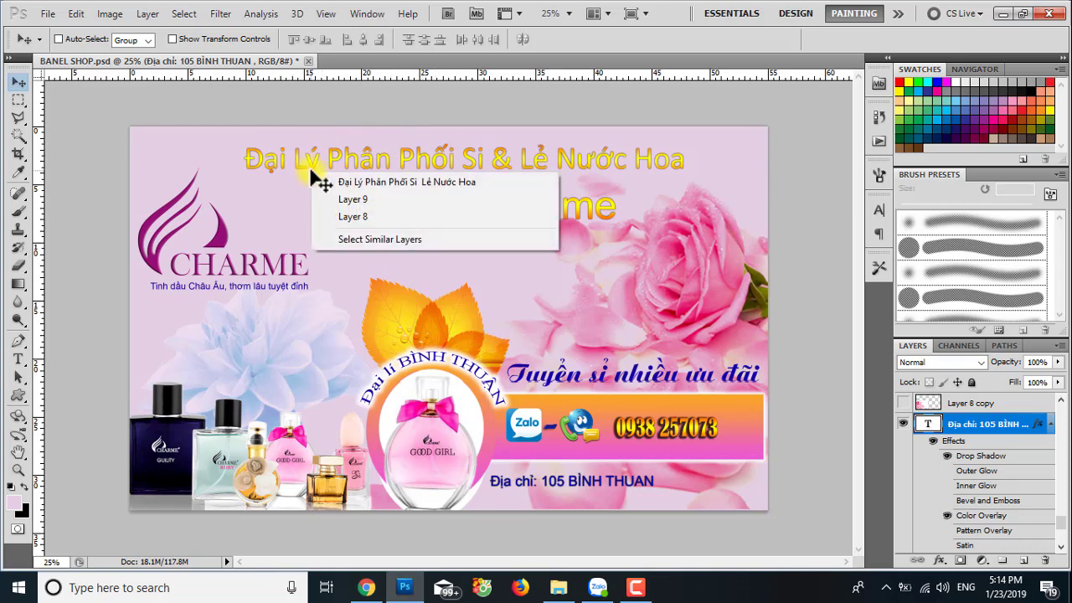
left_click(389, 181)
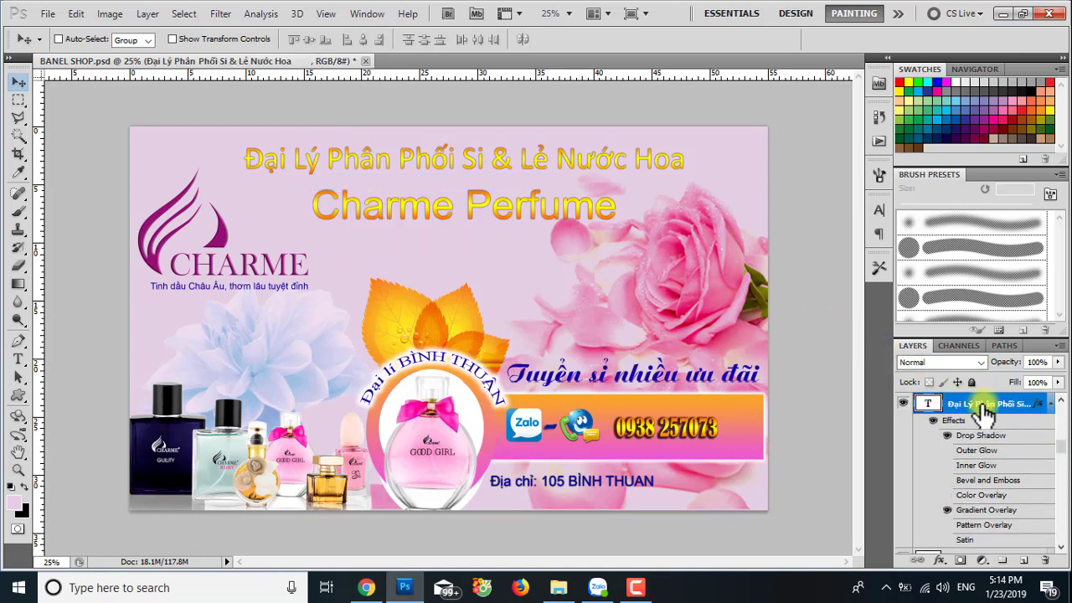
double_click(931, 407)
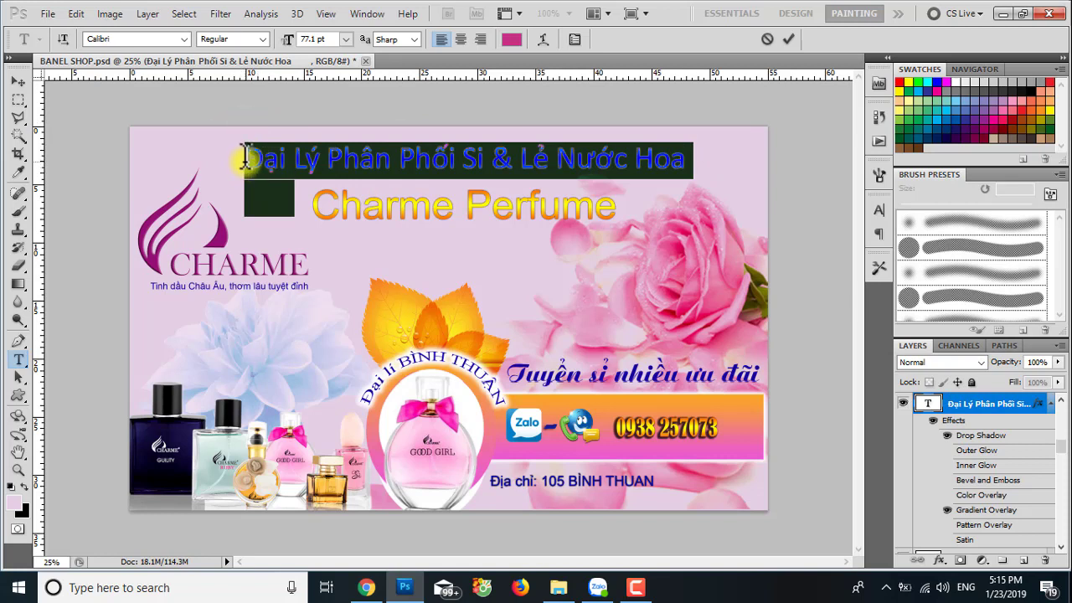
left_click(245, 157)
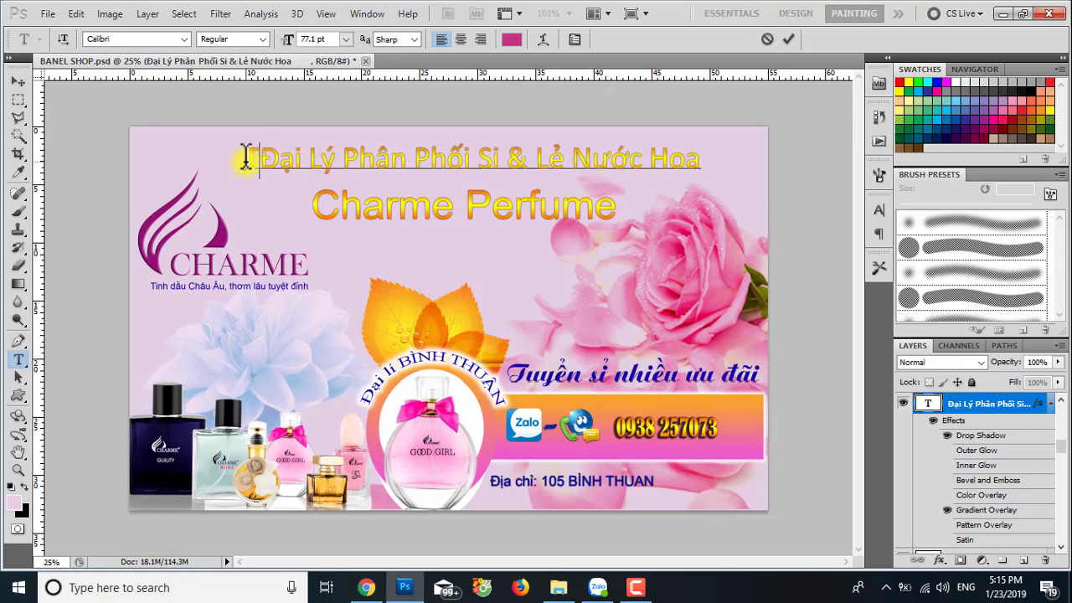
type("Tổng")
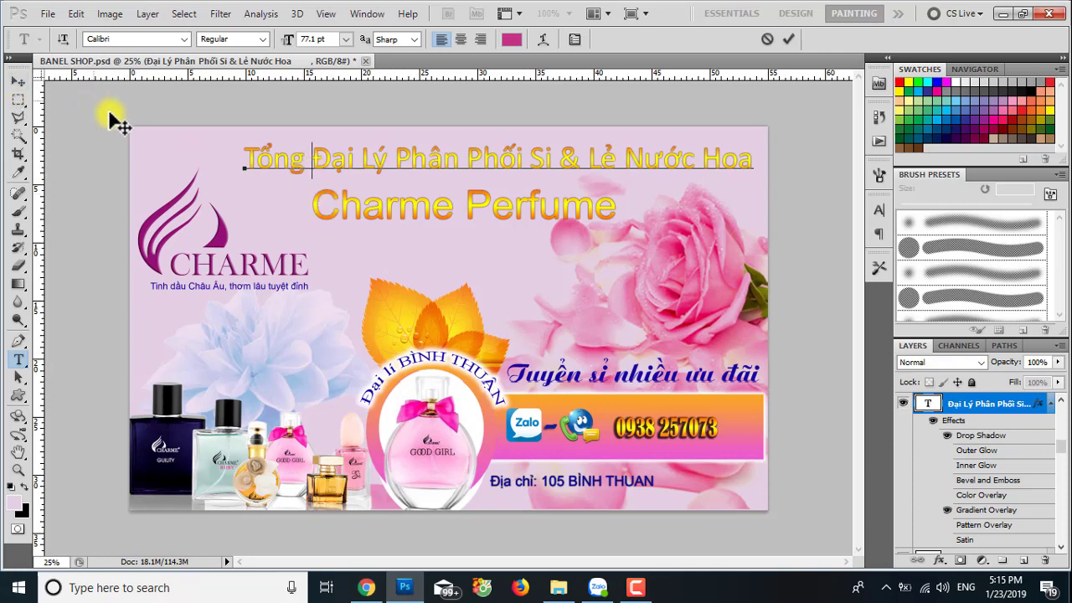
left_click(18, 80)
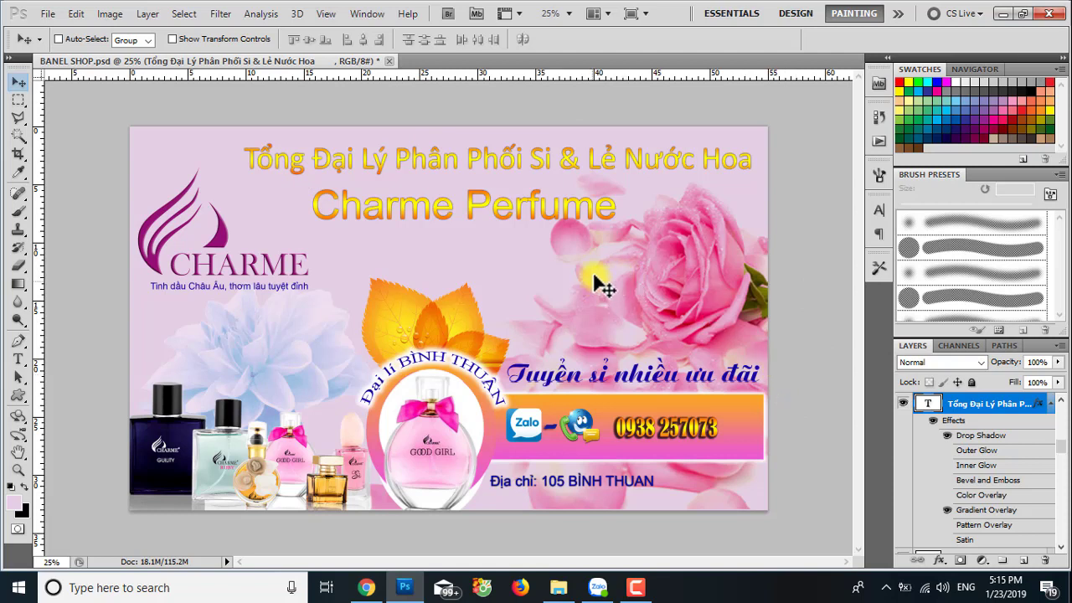
Start Save As into the Desktop folder and name the file ANH DANG FB.
left_click(48, 15)
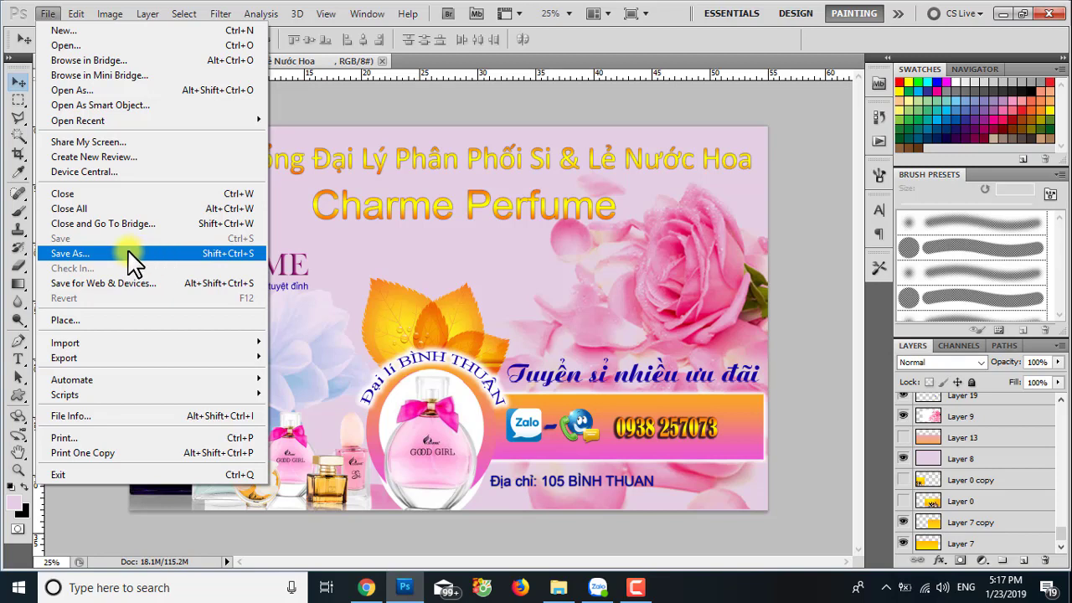
left_click(50, 12)
left_click(146, 253)
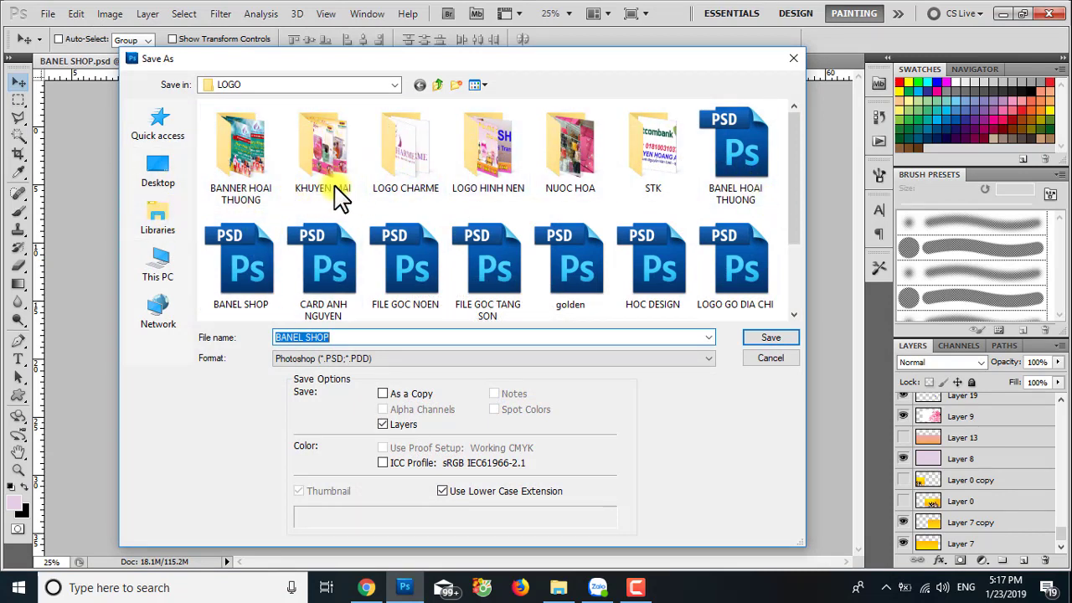
left_click(163, 172)
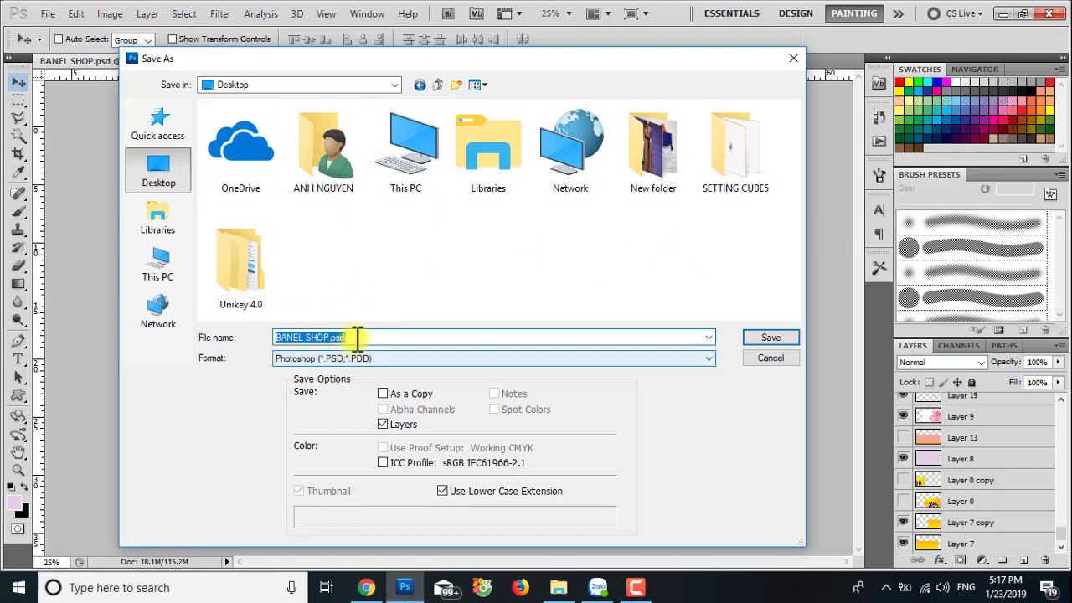
left_click(360, 337)
left_click_drag(361, 337, 275, 338)
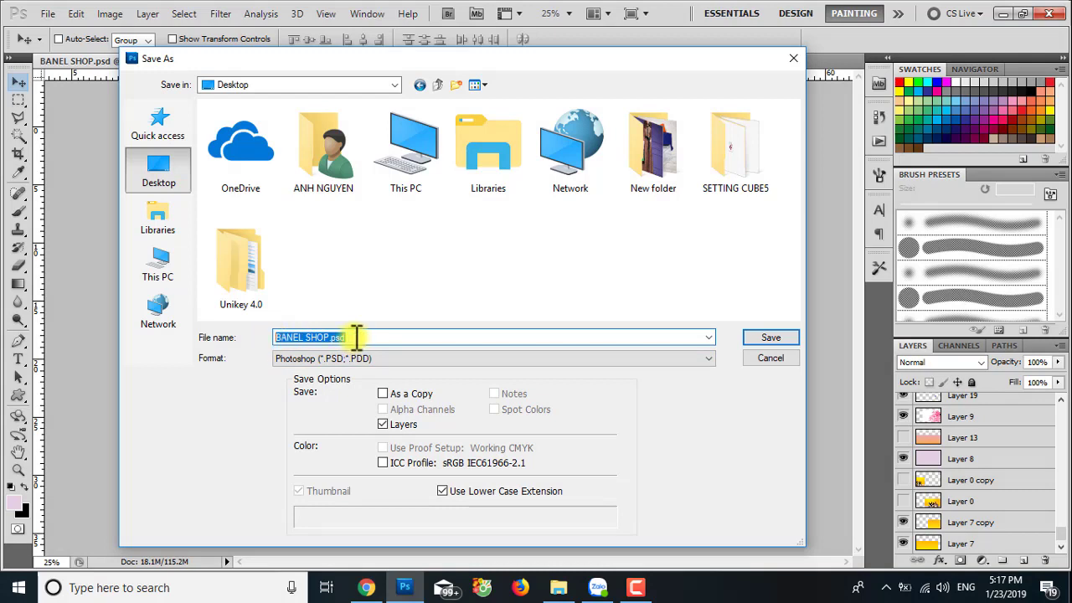
type("ANH")
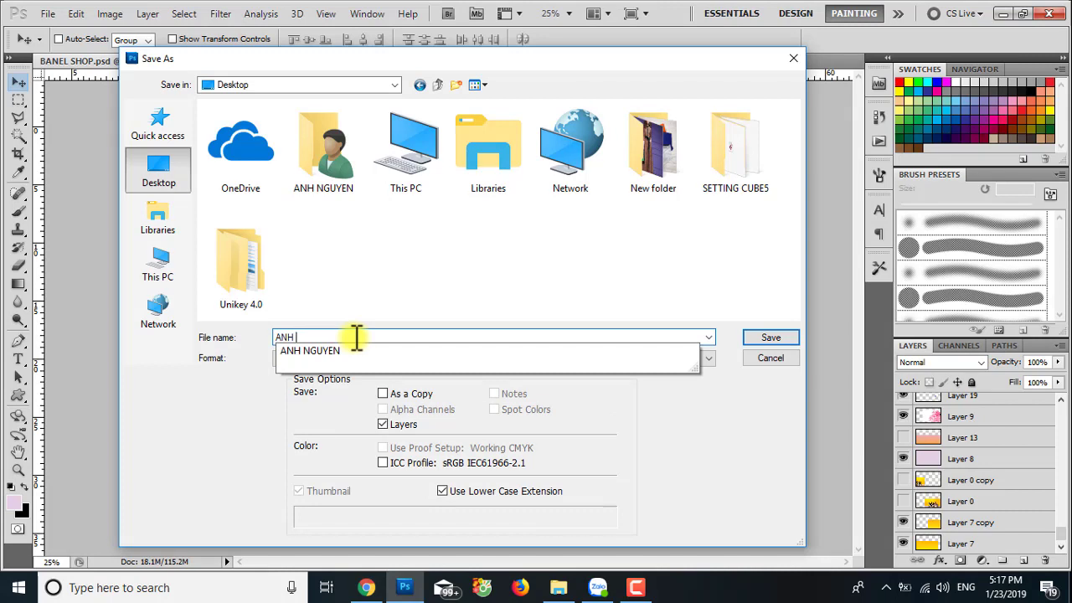
type(" DANG FB")
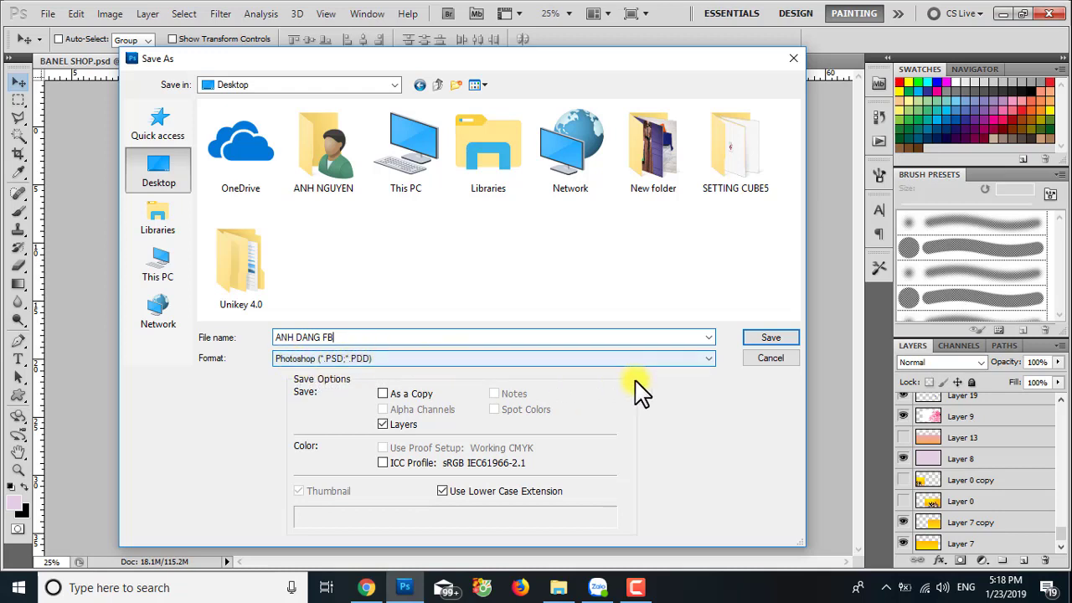
left_click(673, 362)
left_click(682, 370)
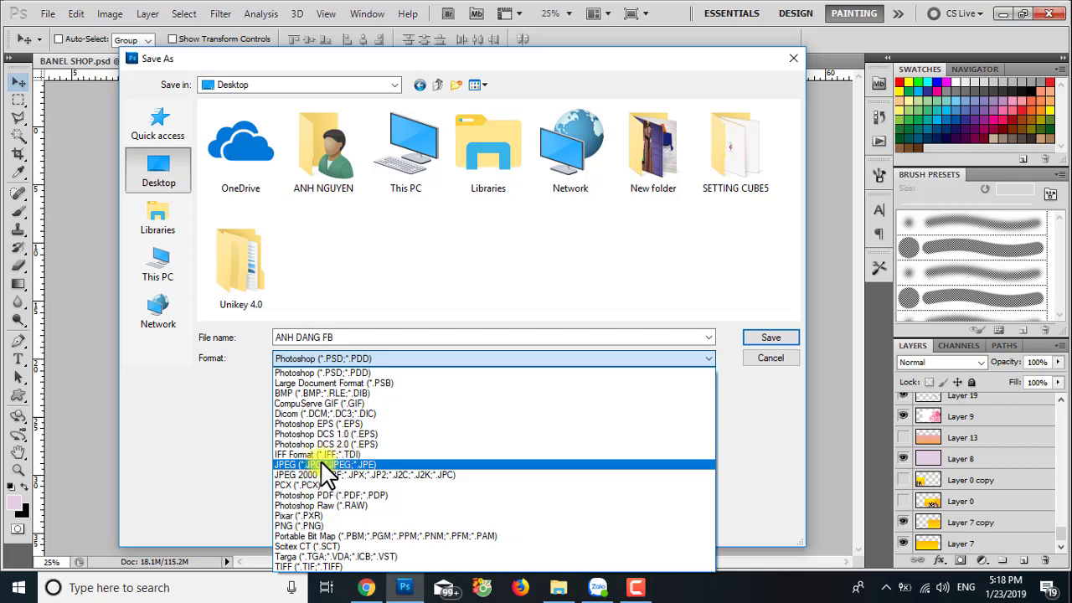
left_click(369, 465)
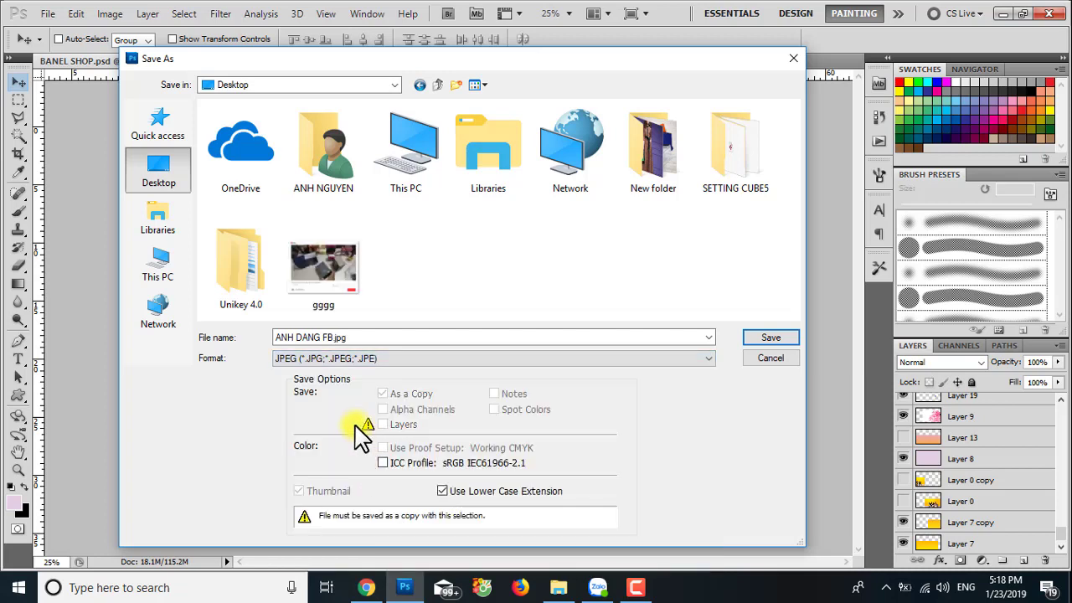
left_click(376, 337)
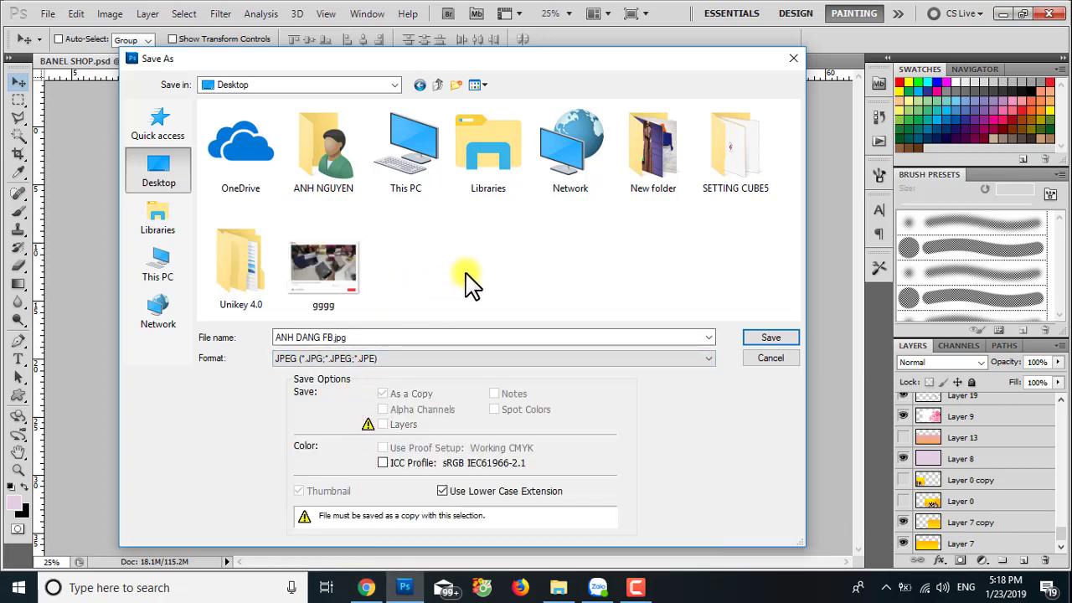
left_click(768, 338)
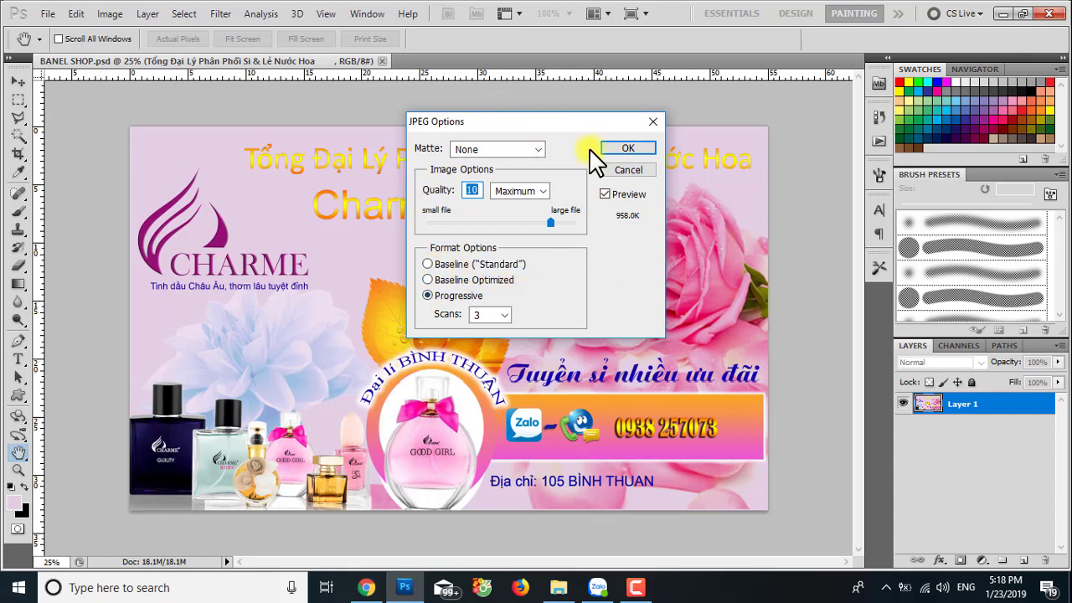
Write the JPEG at Maximum quality 10, undo the flatten, and minimize Photoshop.
left_click(627, 149)
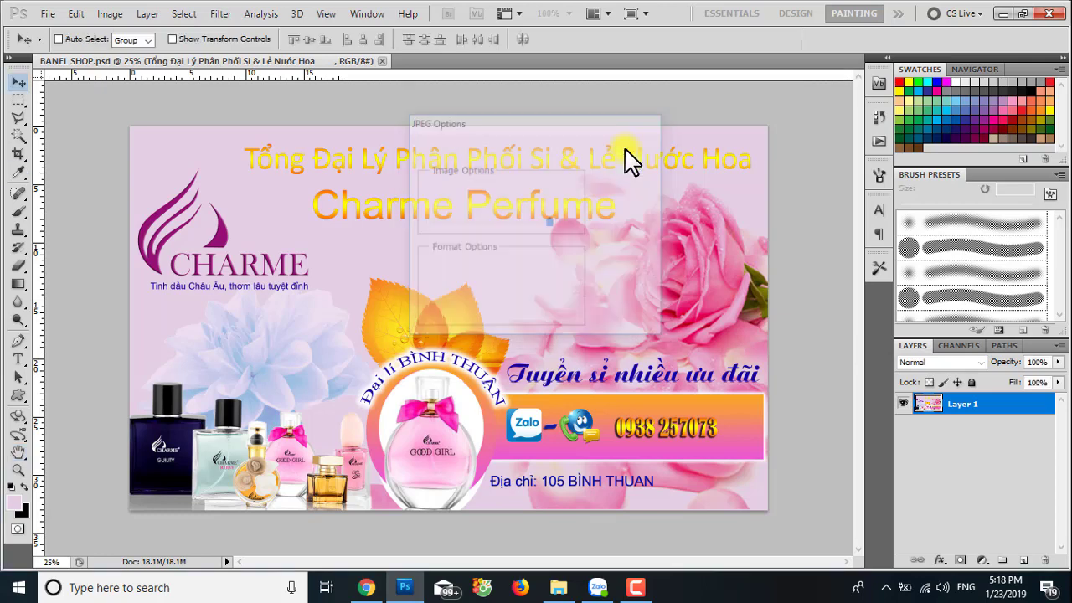
key("ctrl+z")
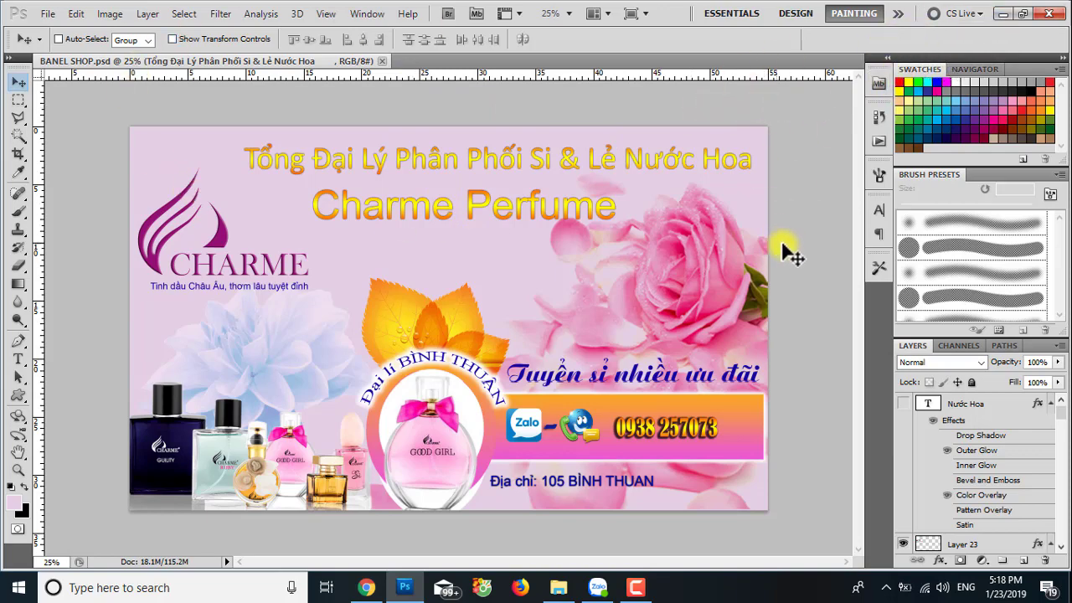
left_click(1001, 13)
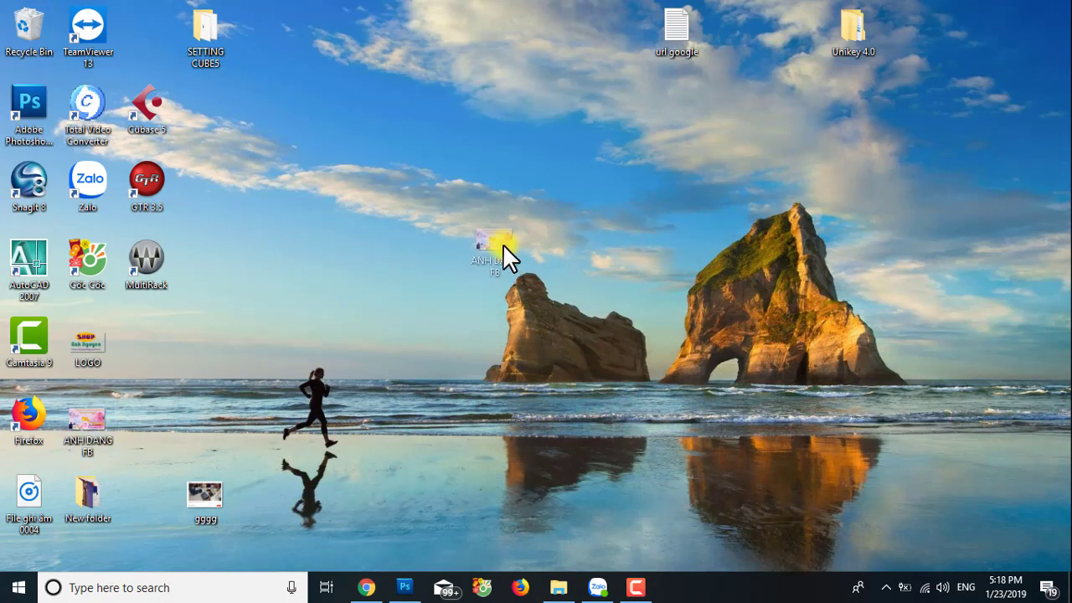
Open ANH DANG FB.jpg from the desktop in Windows Photos, then close the viewer.
left_click_drag(503, 244, 500, 251)
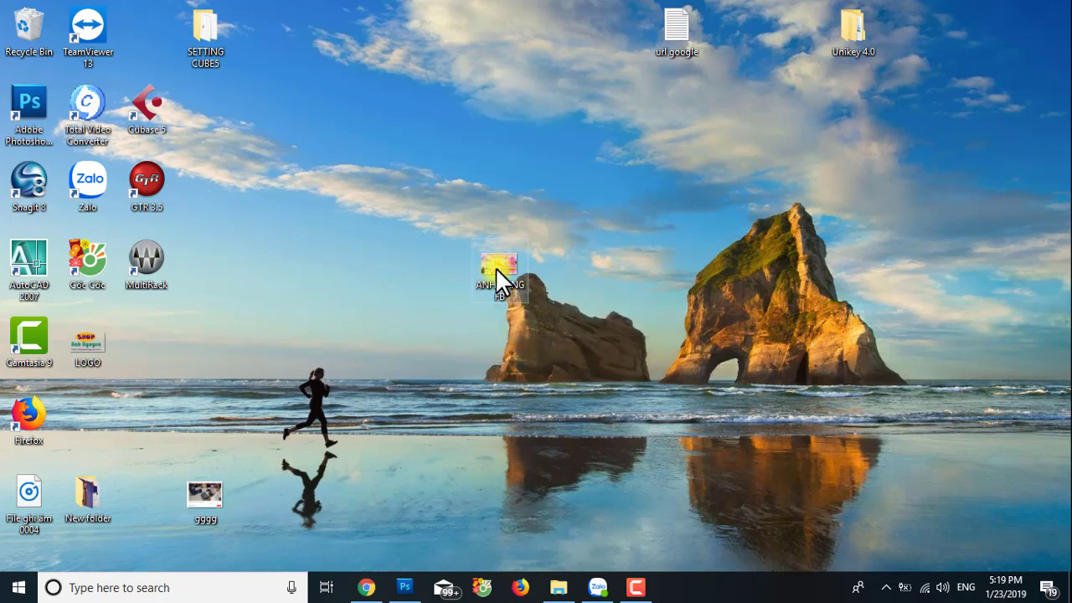
left_click(499, 266)
double_click(499, 266)
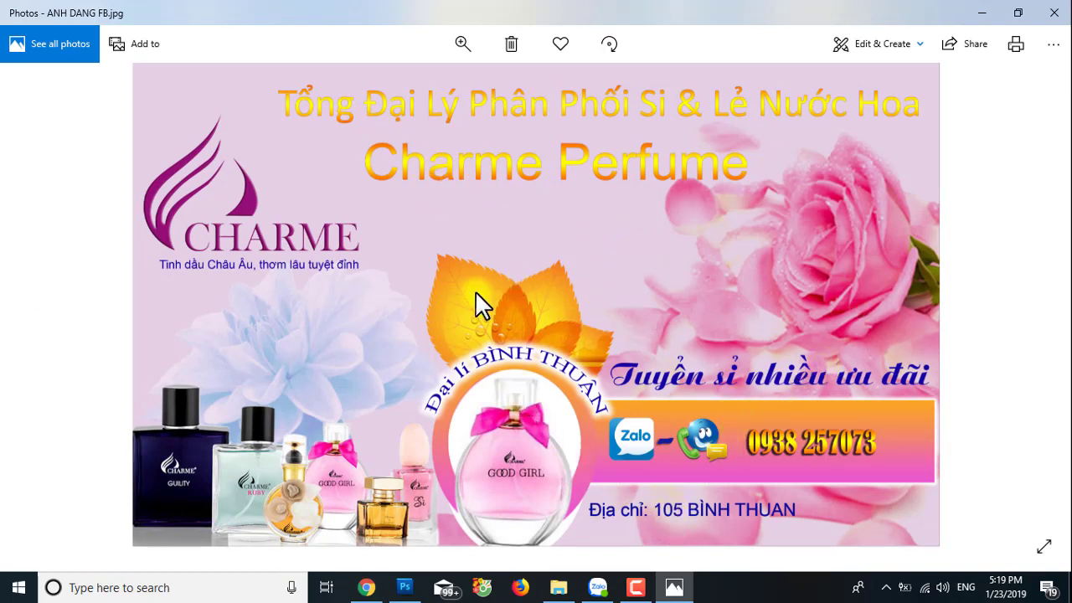
left_click(1052, 12)
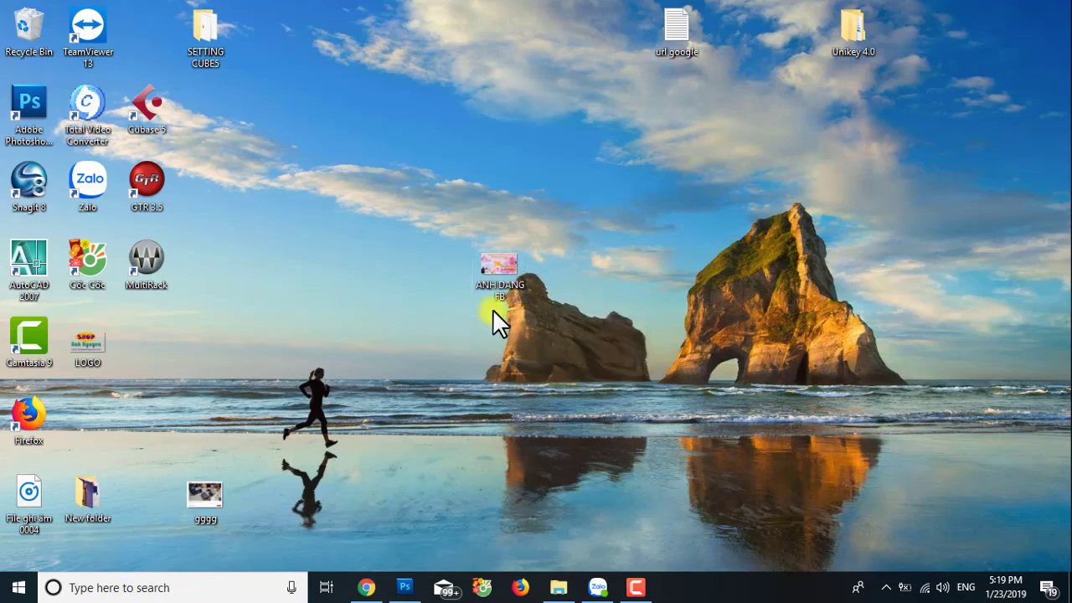
Restore Photoshop and move the perfume bottles on Layer 8 copy.
left_click(408, 589)
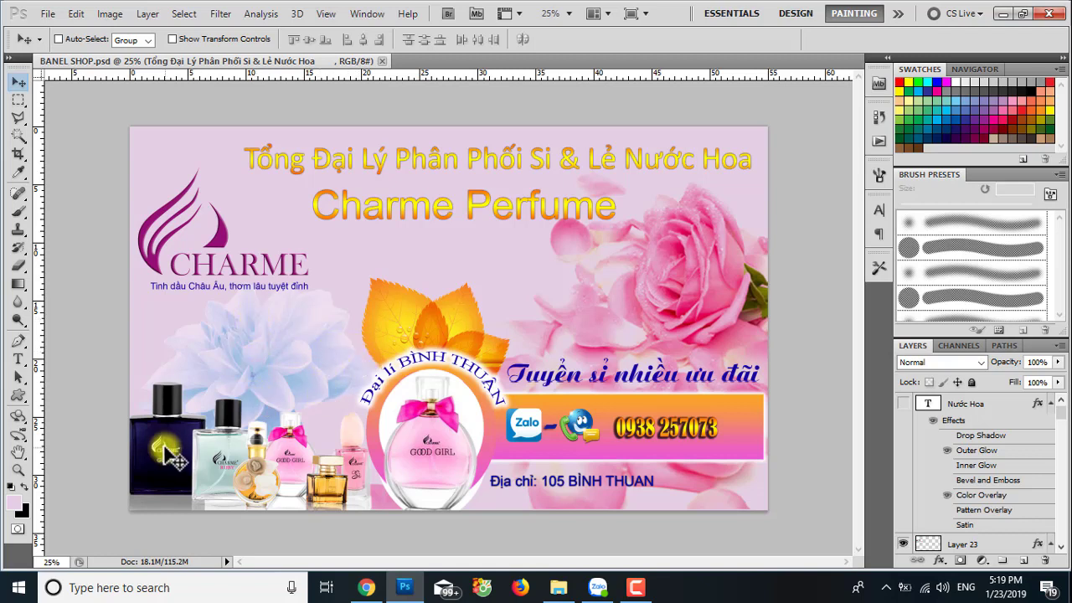
right_click(213, 456)
left_click(268, 473)
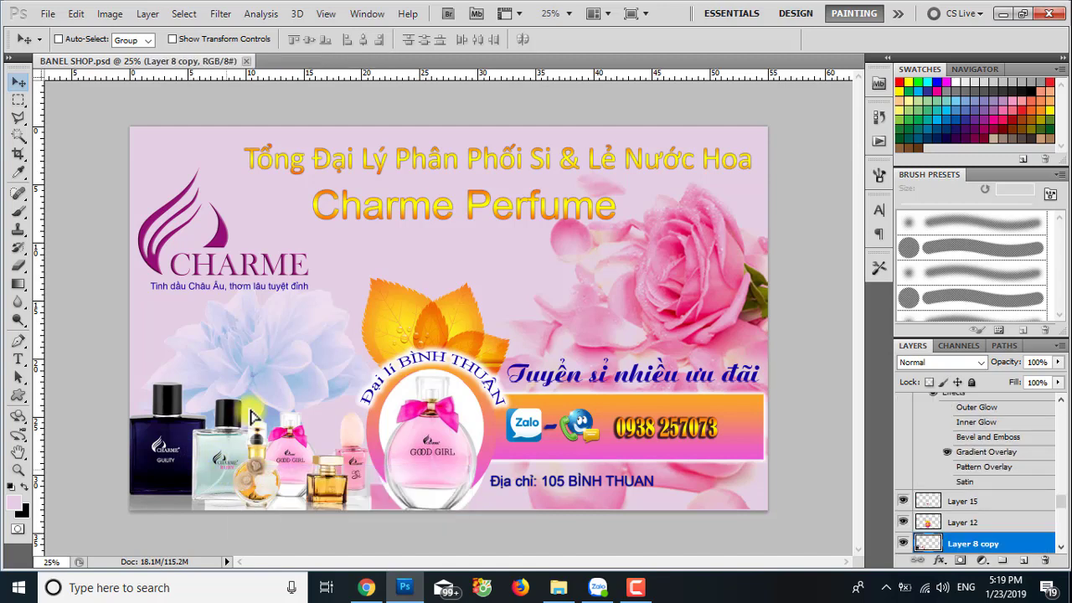
mouse_move(251, 417)
left_mouse_down()
mouse_move(230, 224)
mouse_move(225, 470)
left_mouse_up()
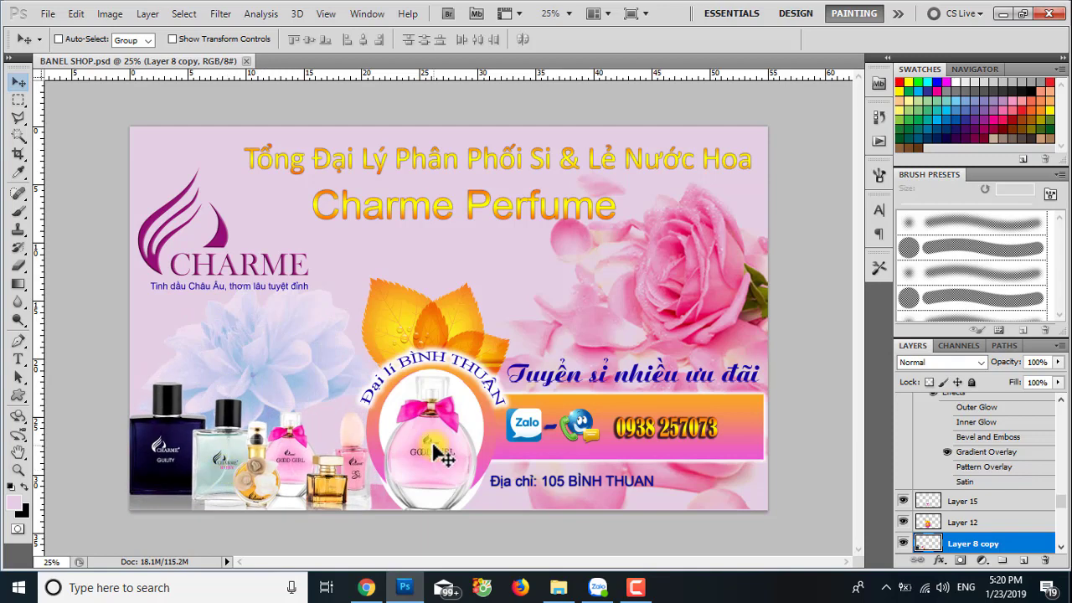
Move the CHARME logo on Layer 23, then return to the YouTube page in Chrome.
right_click(225, 243)
left_click(252, 247)
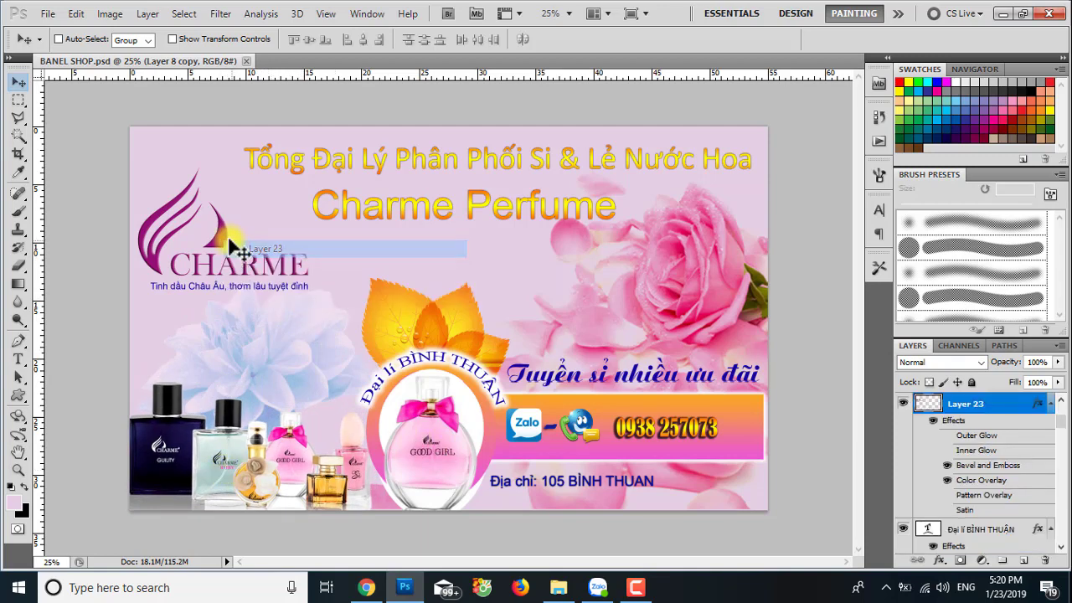
mouse_move(195, 265)
left_mouse_down()
mouse_move(248, 218)
mouse_move(225, 243)
left_mouse_up()
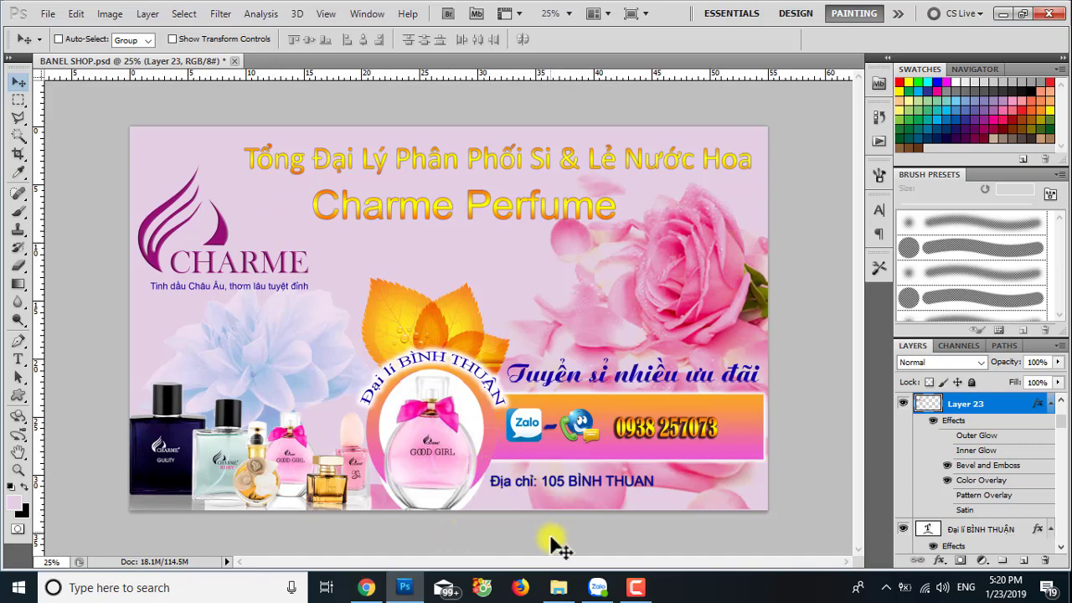
left_click(366, 588)
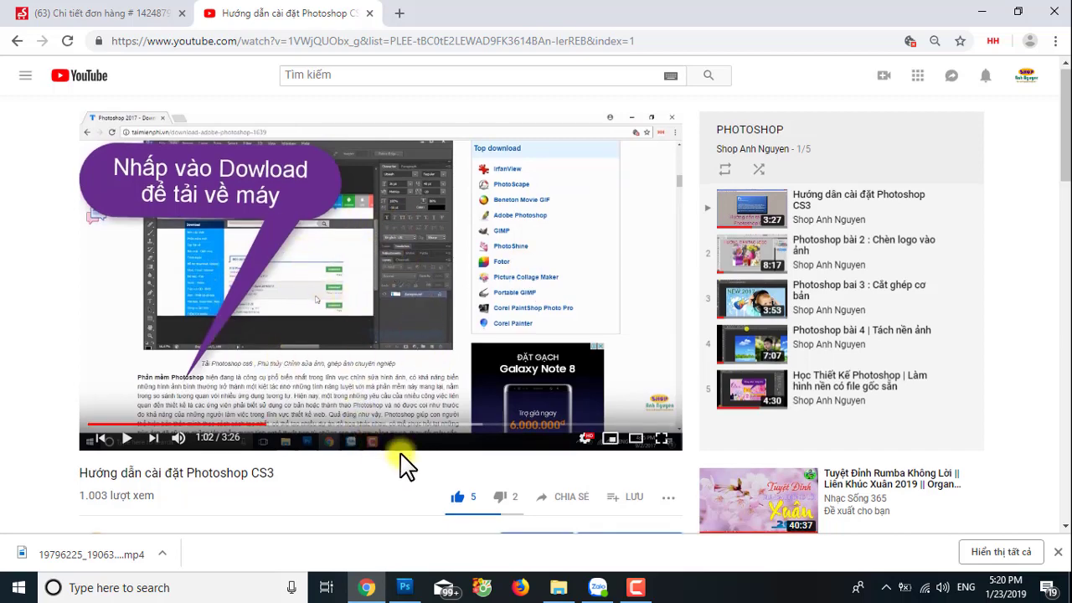
Play the suggested 'Tuyệt Đỉnh Rumba Không Lời' video.
scroll(402, 427, "down", 2)
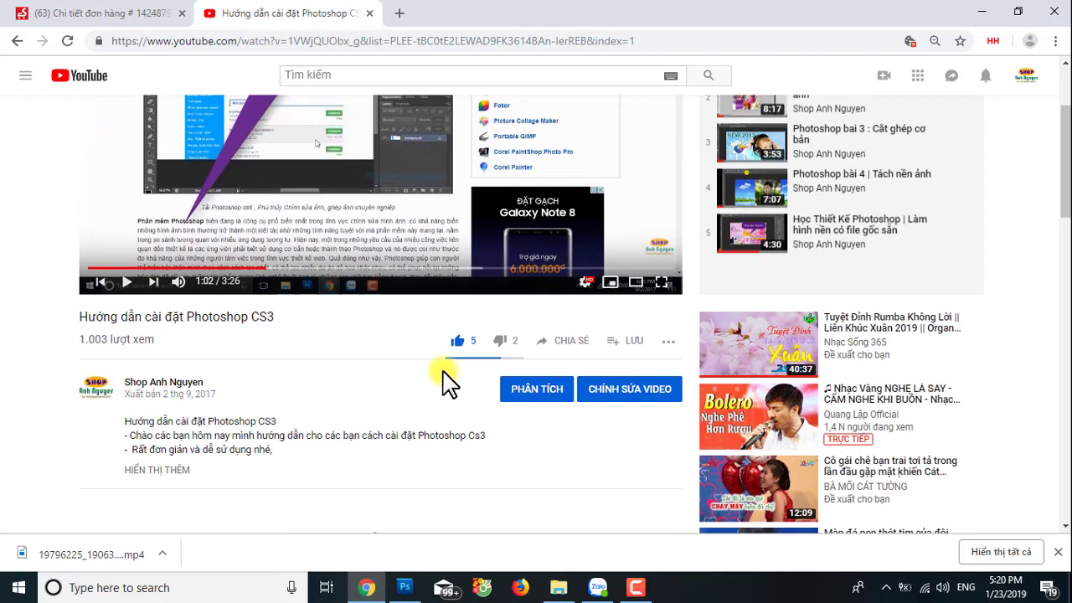
scroll(502, 368, "up", 1)
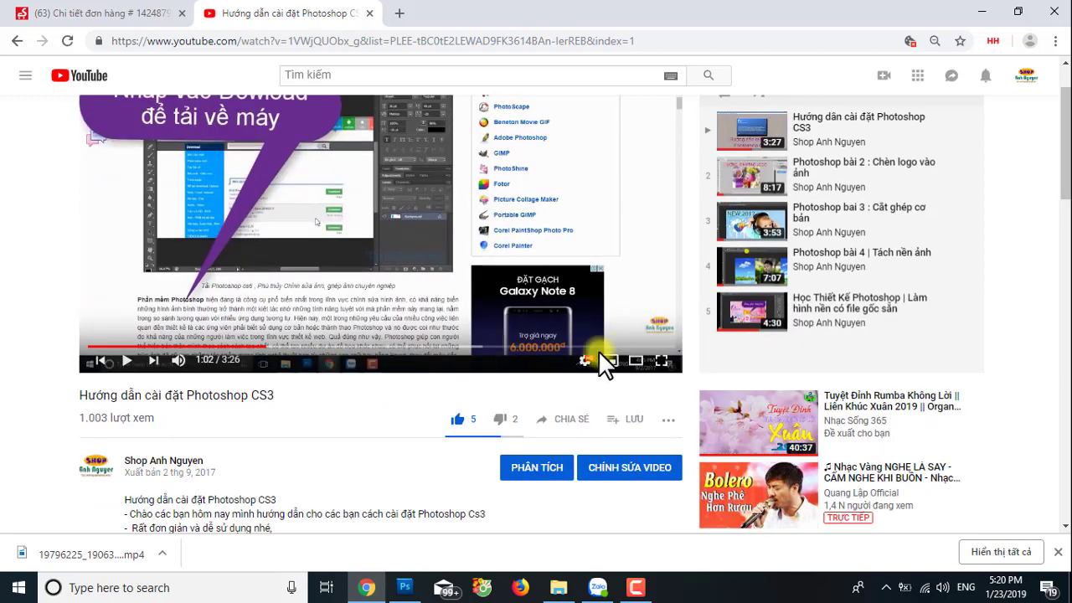
left_click(885, 423)
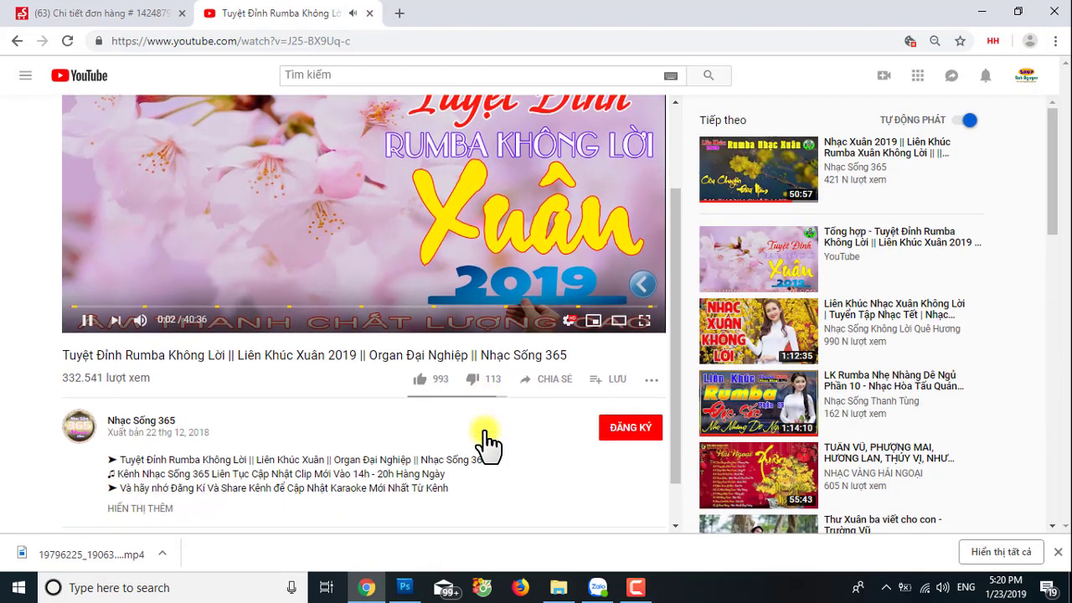
scroll(487, 447, "down", 1)
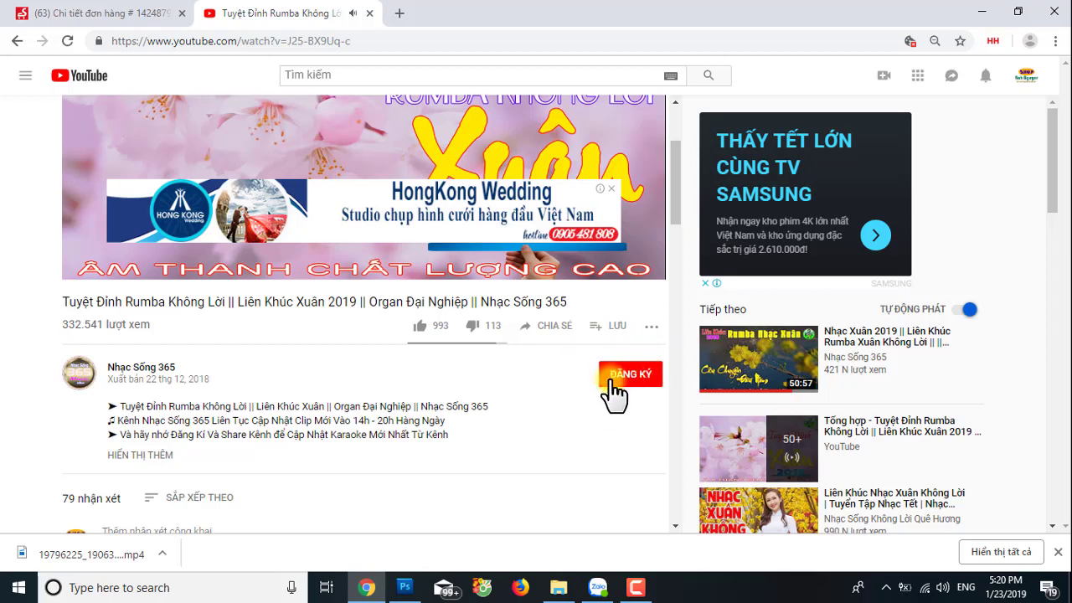
Subscribe to Nhạc Sống 365 with notifications on, then cancel the subscription.
left_click(619, 381)
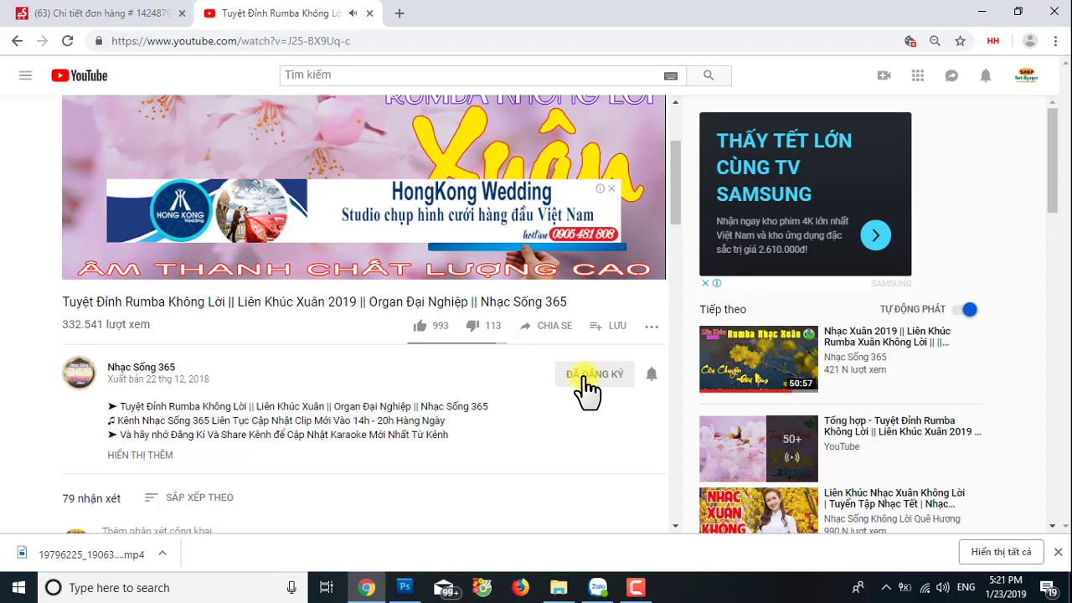
left_click(650, 377)
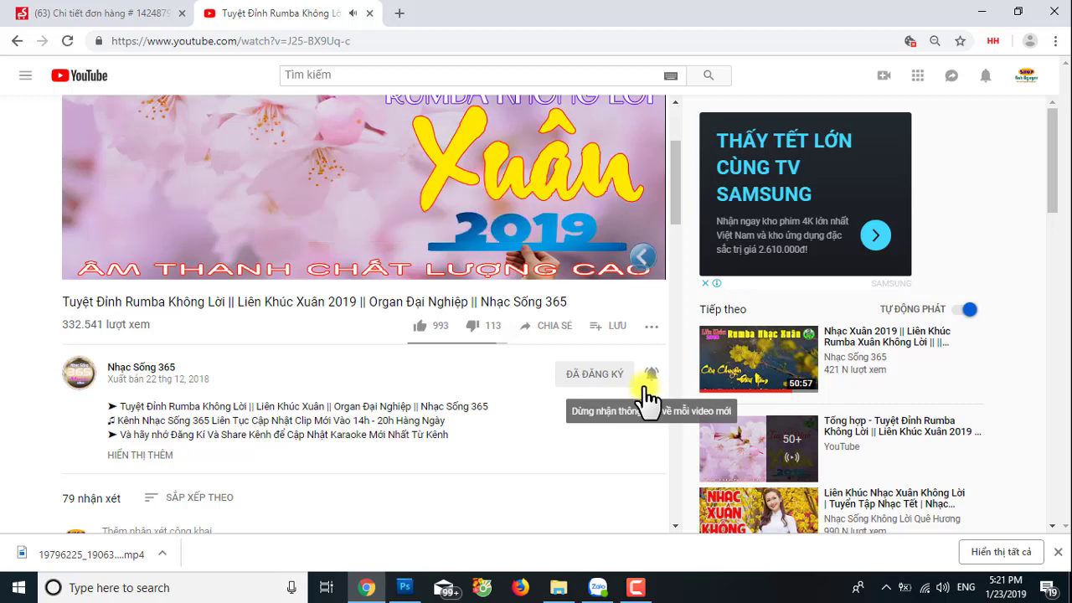
left_click(571, 378)
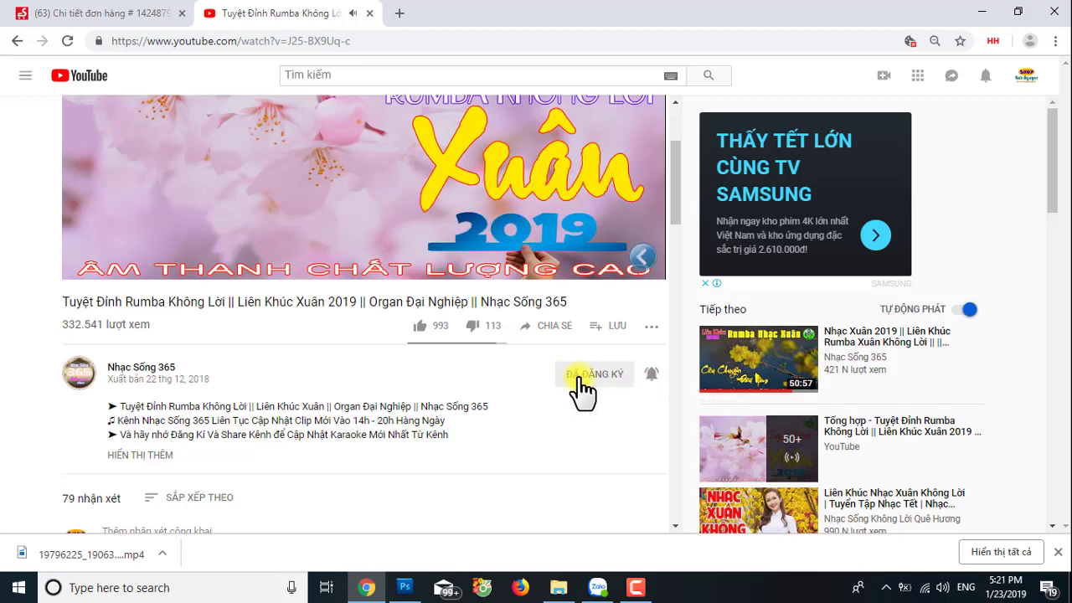
left_click(624, 381)
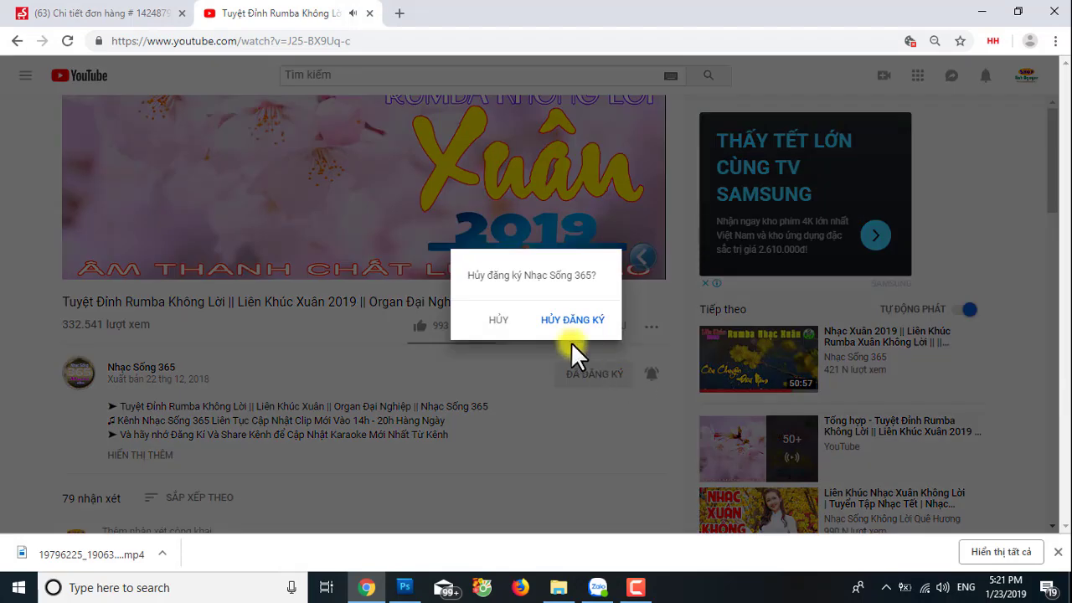
left_click(565, 333)
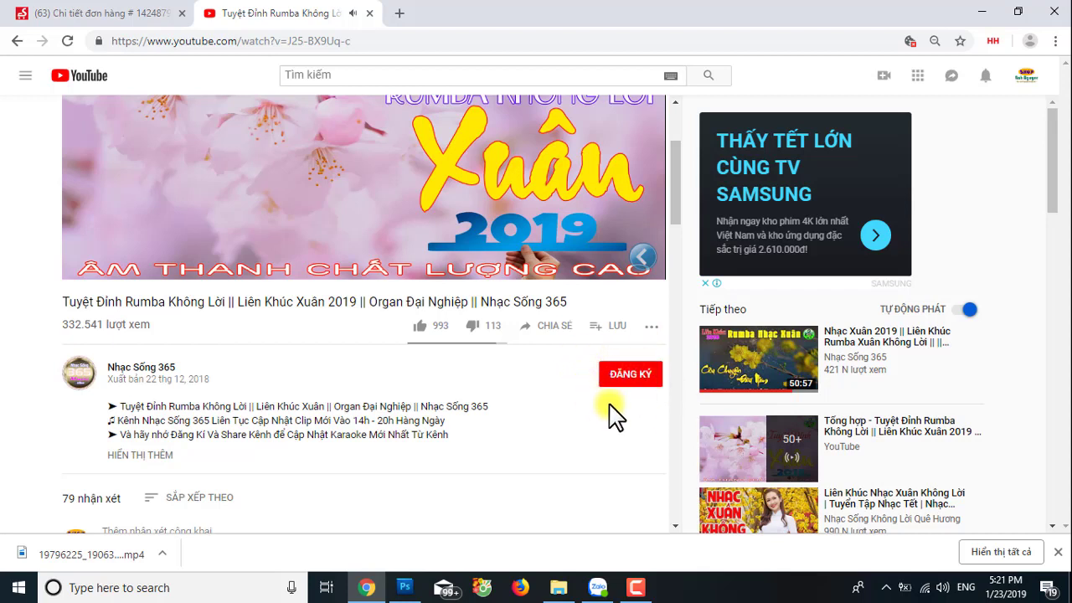
Switch from the YouTube page in Chrome back to the Charme Perfume banner in Photoshop.
left_click(403, 587)
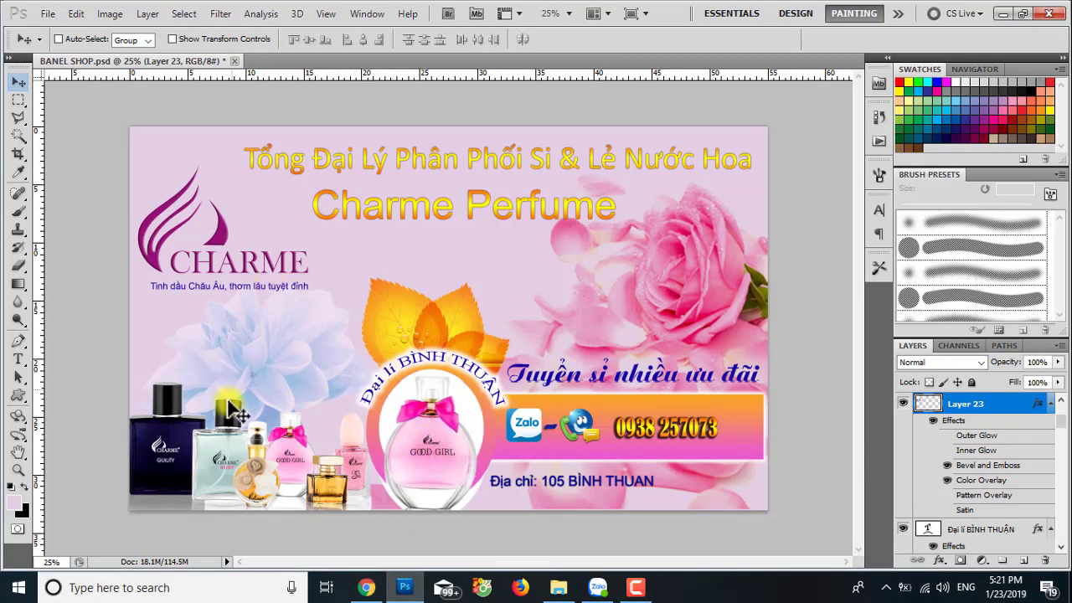